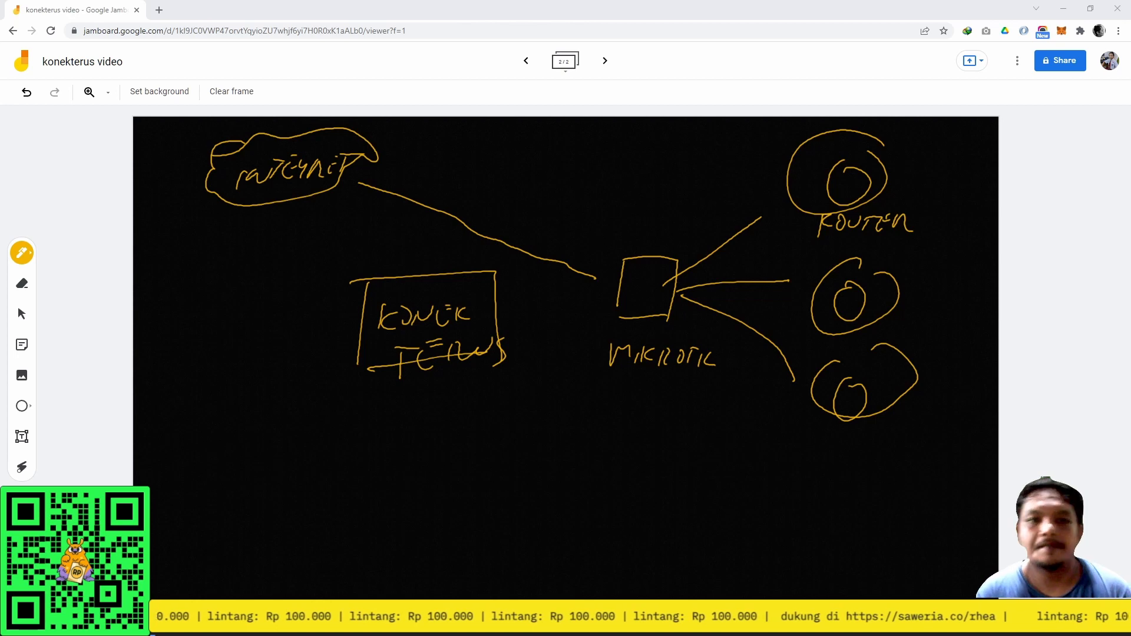
Open a new Chrome tab beside the konekterus Jamboard board.
{"action": "left_click", "coordinate": [159, 10]}
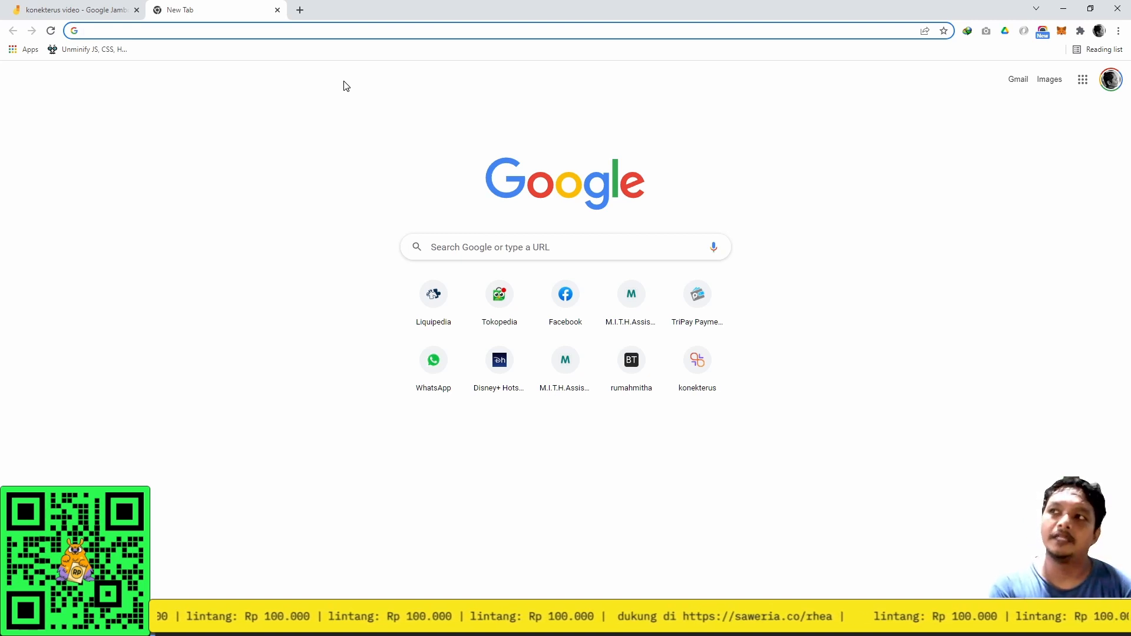
Load 192.168.3.250 in one tab and, after correcting the address, 192.168.3.252 in another.
{"action": "type", "text": "192.16"}
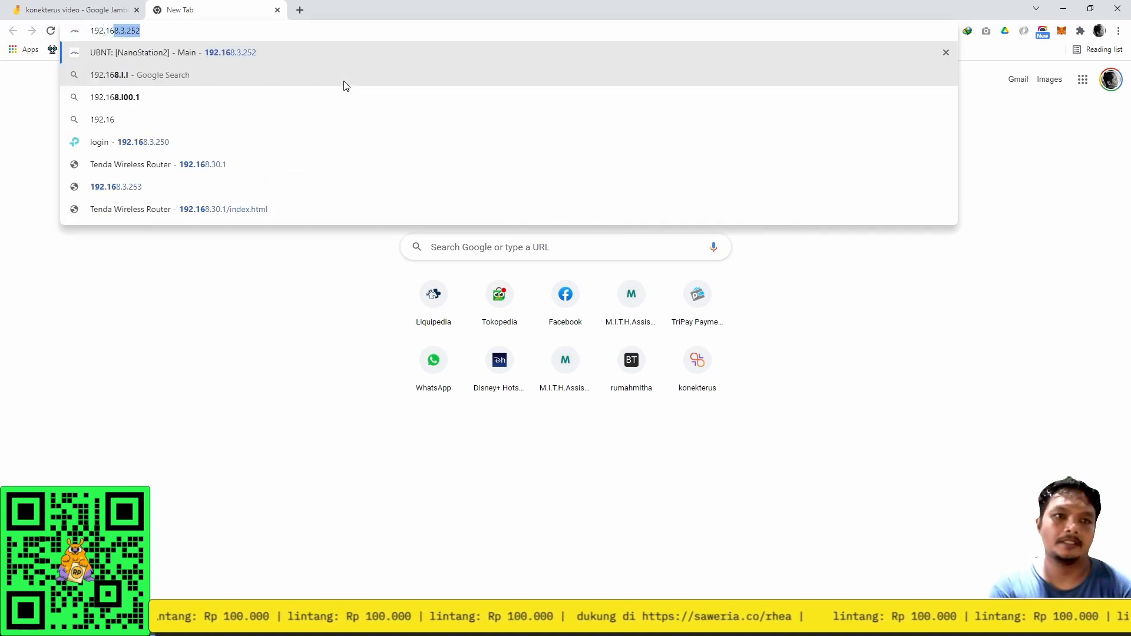
{"action": "type", "text": "8.3.250"}
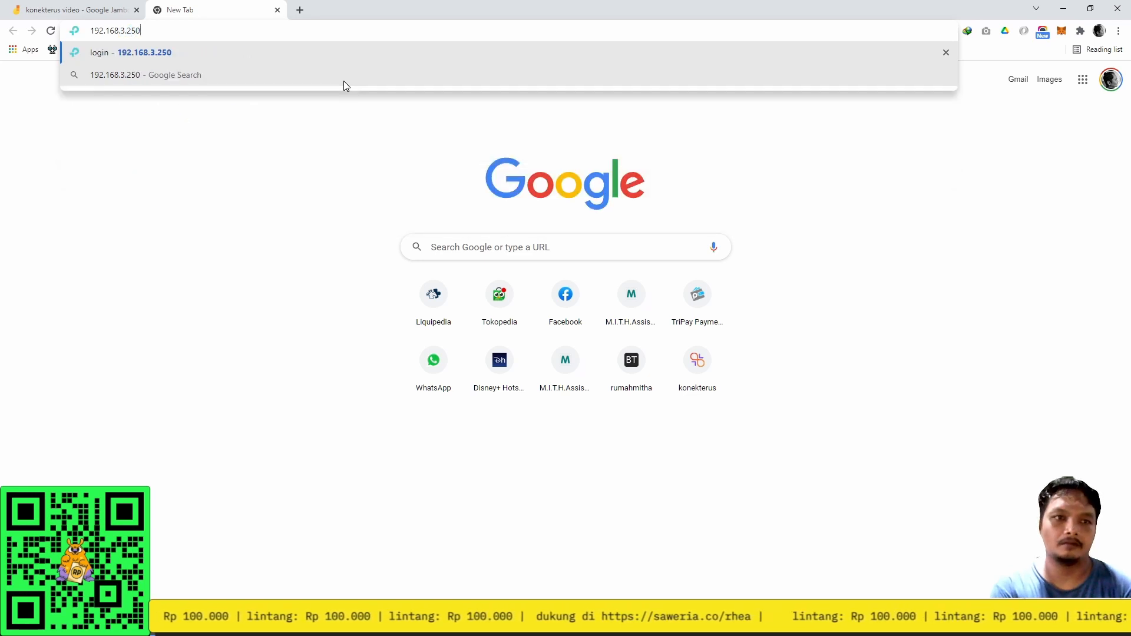
{"action": "key", "text": "Return"}
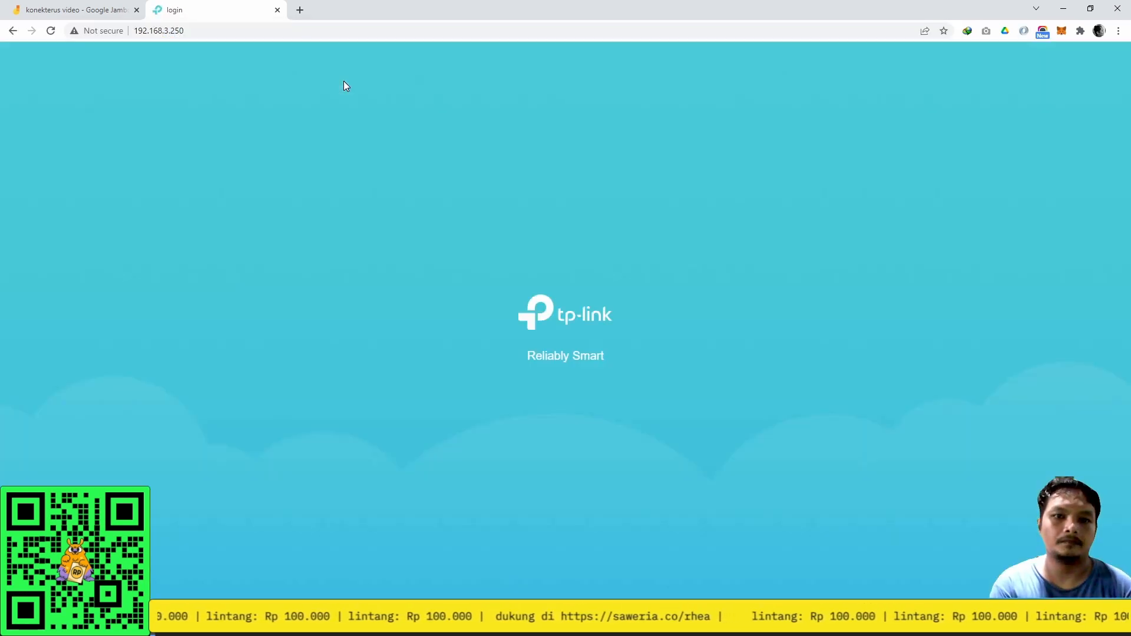
{"action": "key", "text": "ctrl+t"}
{"action": "type", "text": "192.1"}
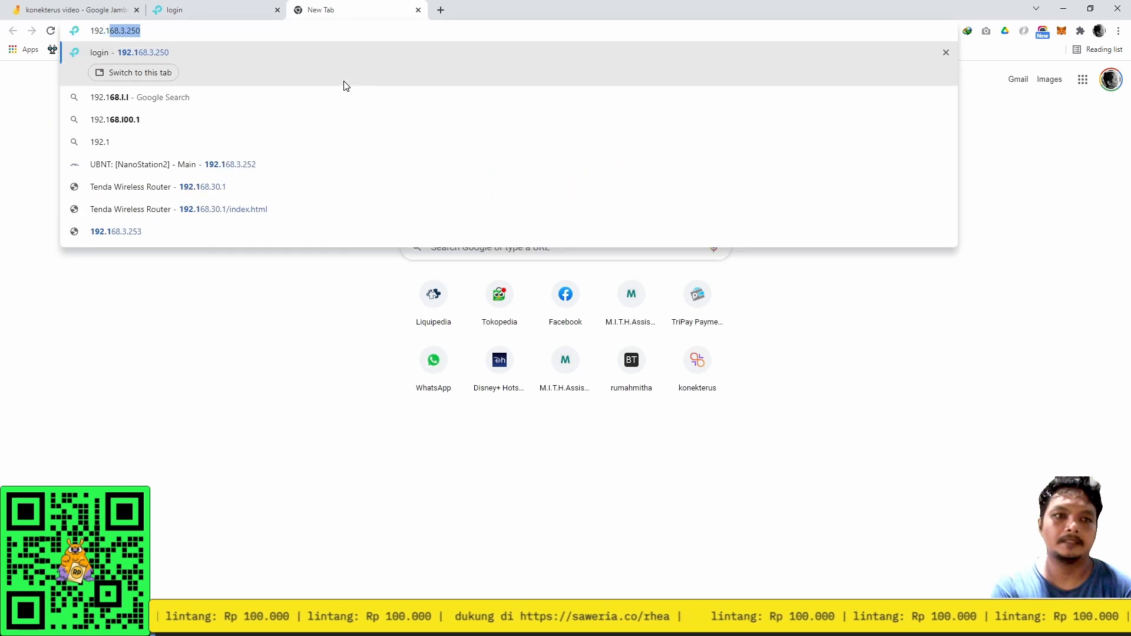
{"action": "type", "text": "68.3.251"}
{"action": "key", "text": "Return"}
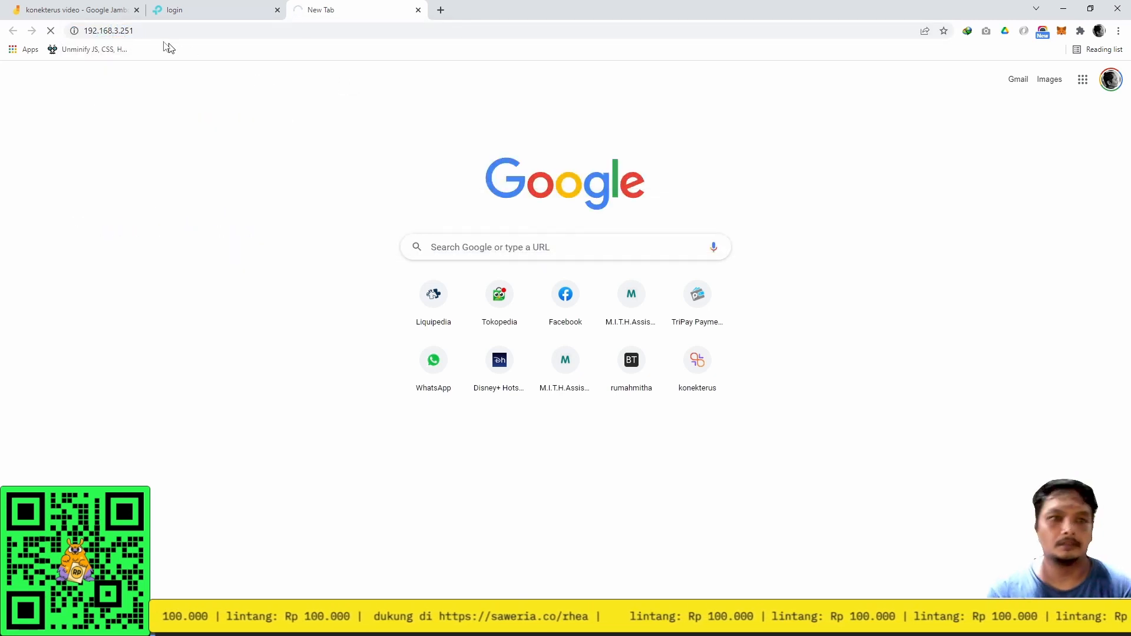
{"action": "left_click", "coordinate": [134, 30]}
{"action": "key", "text": "BackSpace"}
{"action": "type", "text": "2"}
{"action": "key", "text": "Return"}
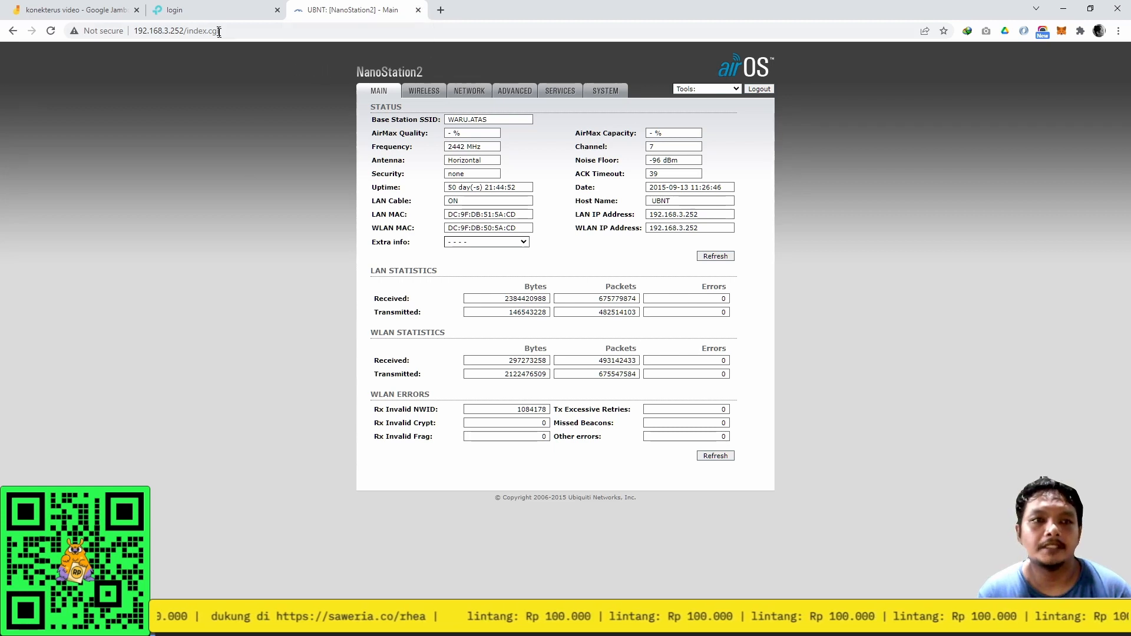
Switch between the TP-Link Archer C54 login tab and the NanoStation2 status tab.
{"action": "left_click", "coordinate": [160, 32]}
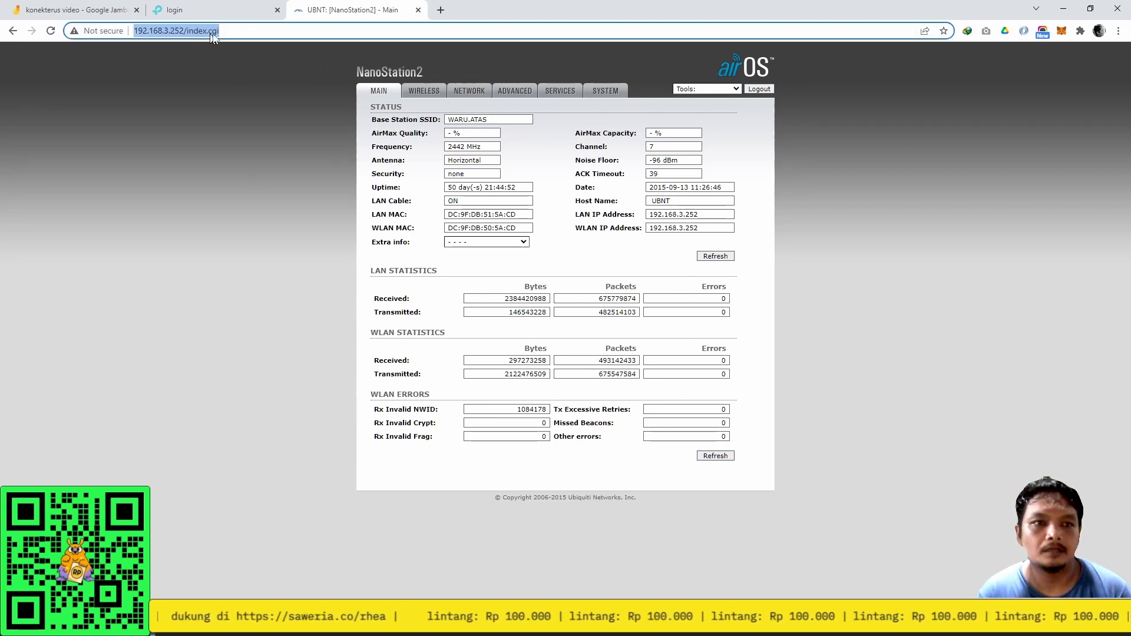
{"action": "left_click", "coordinate": [247, 8]}
{"action": "left_click", "coordinate": [353, 10]}
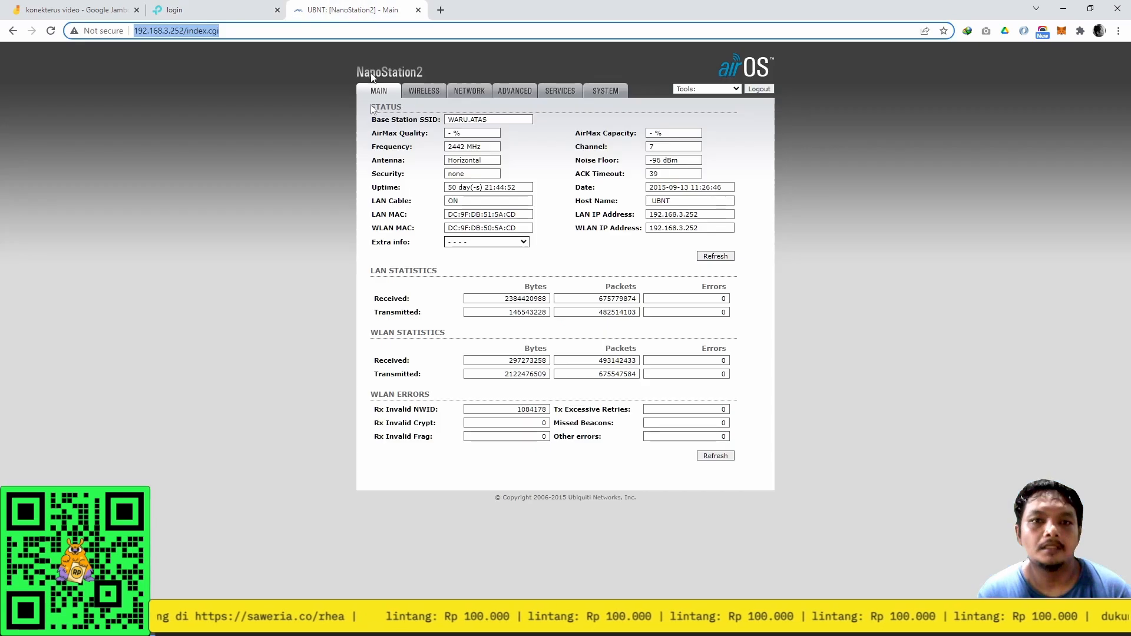
{"action": "left_click", "coordinate": [228, 13]}
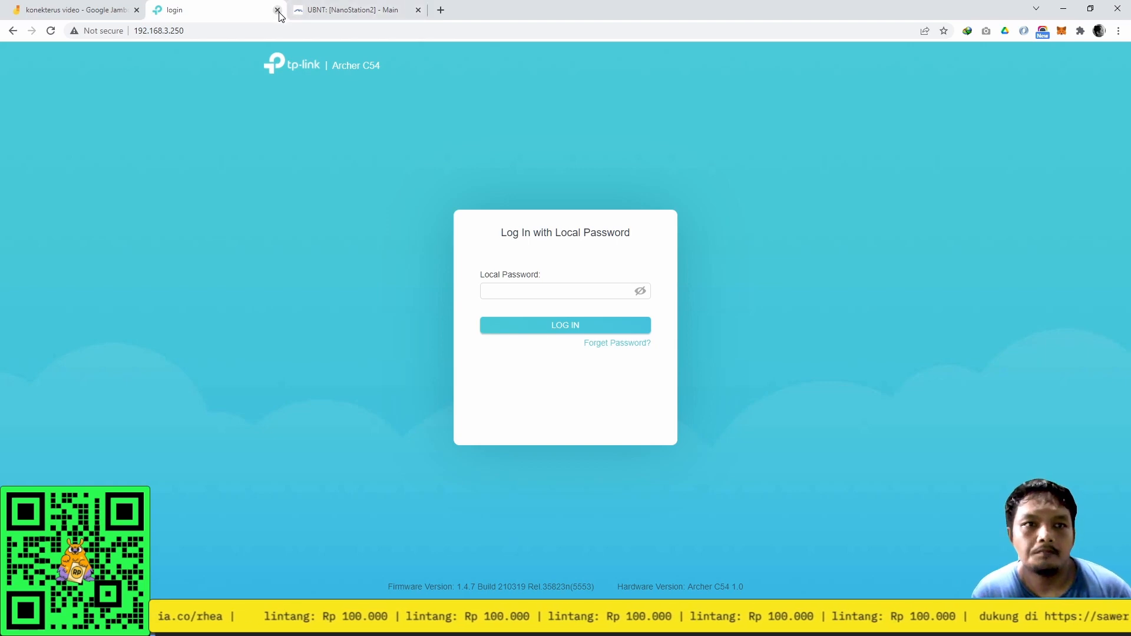
{"action": "left_click", "coordinate": [366, 12]}
In a new Black Notepad note, list 192.168.3.250 : 80 and 192.168.3.252 : 80 on two lines.
{"action": "key", "text": "super"}
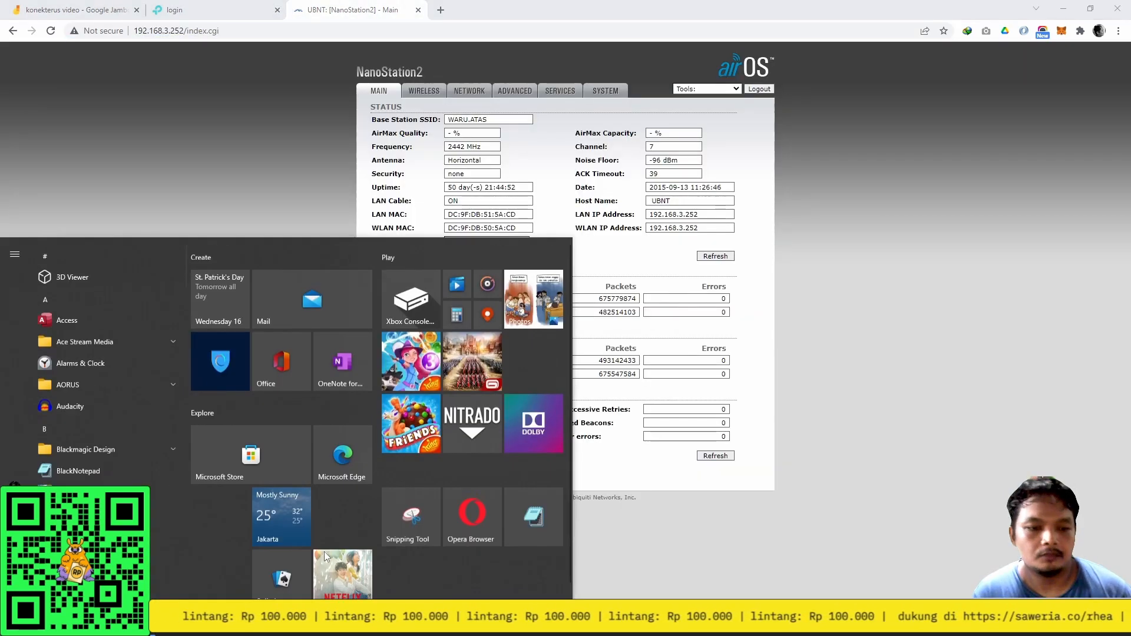
{"action": "left_click", "coordinate": [543, 505]}
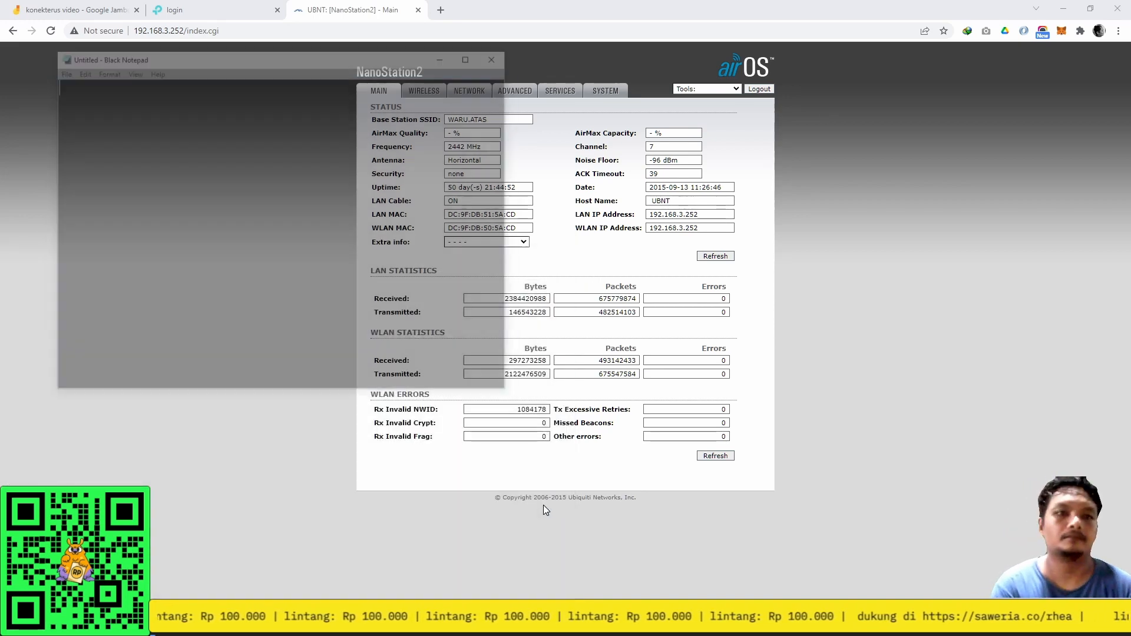
{"action": "type", "text": "19"}
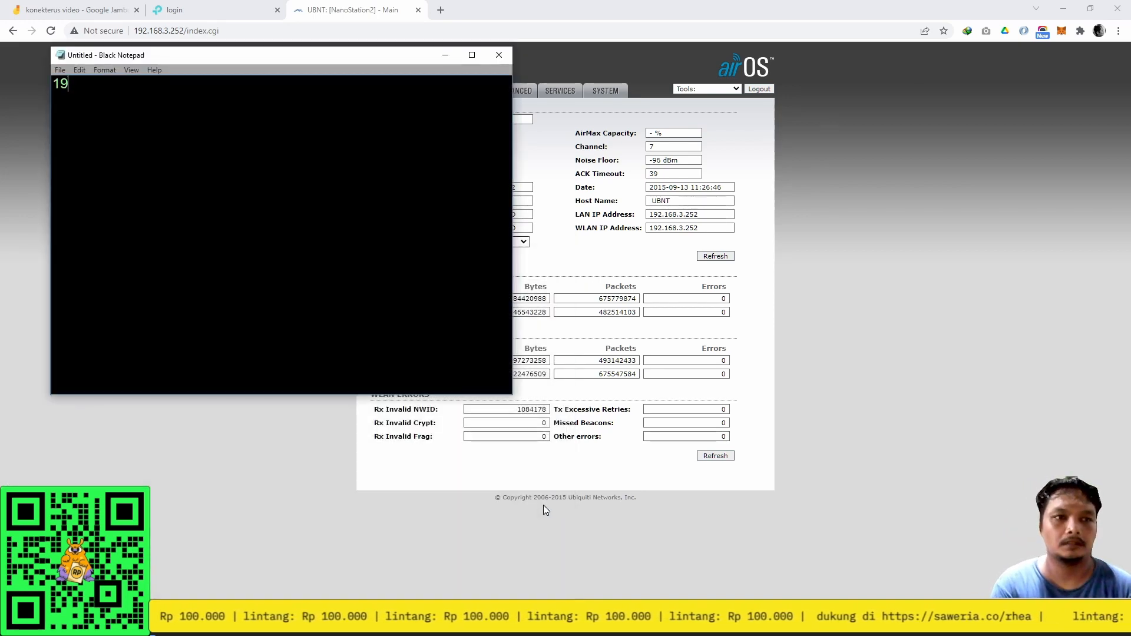
{"action": "type", "text": "2.168.3.250"}
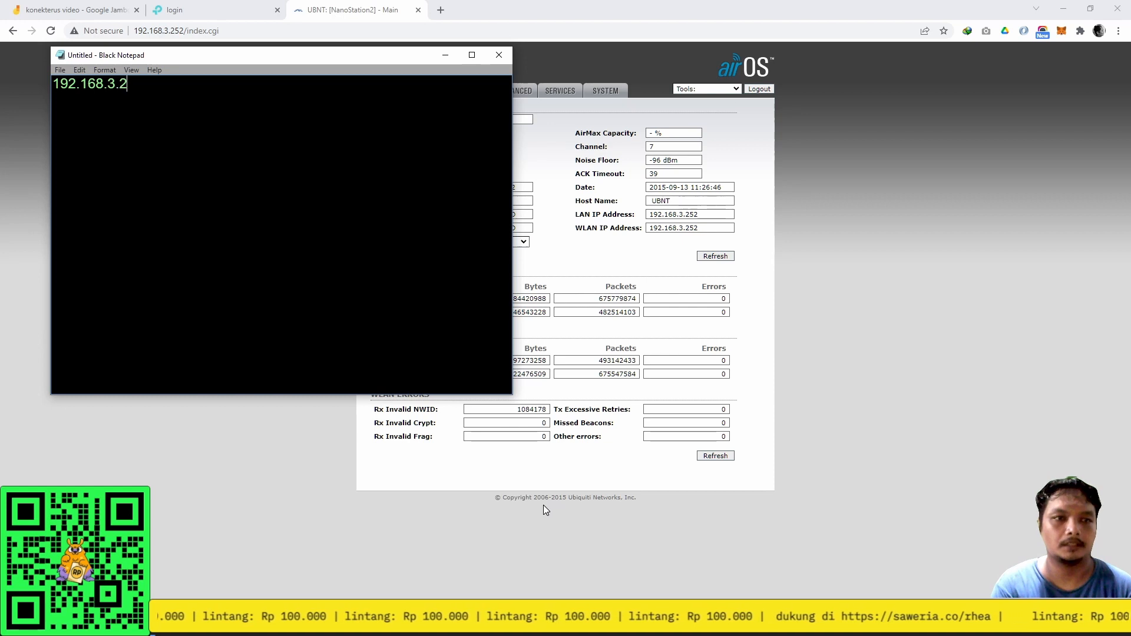
{"action": "key", "text": "Return"}
{"action": "type", "text": "192.1"}
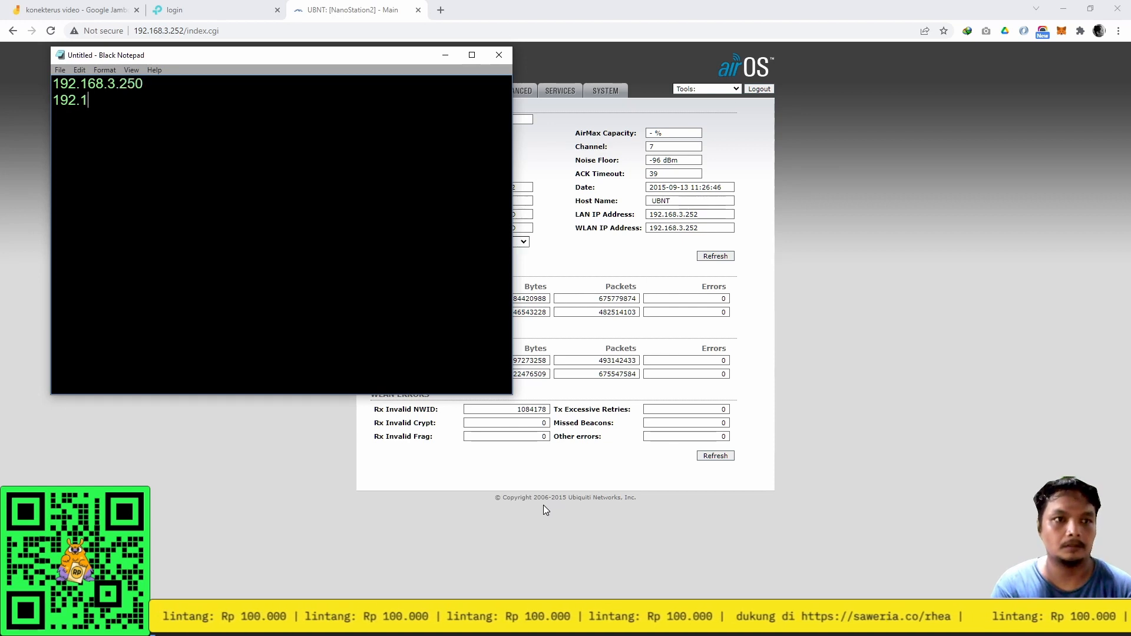
{"action": "type", "text": "68.3.252 :"}
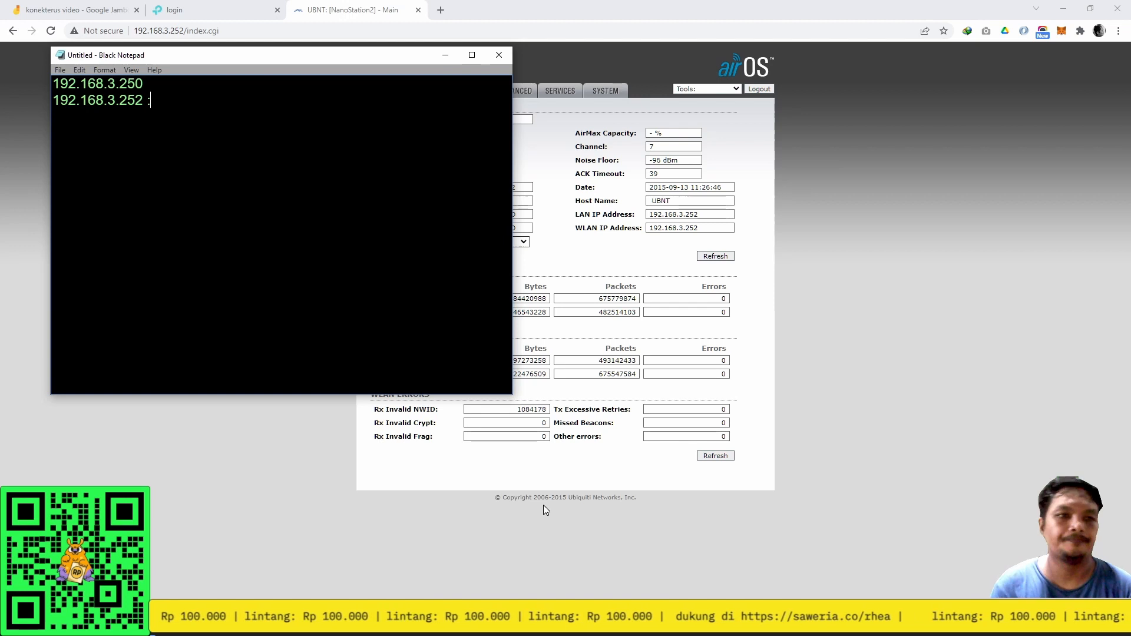
{"action": "key", "text": "Up"}
{"action": "type", "text": ":"}
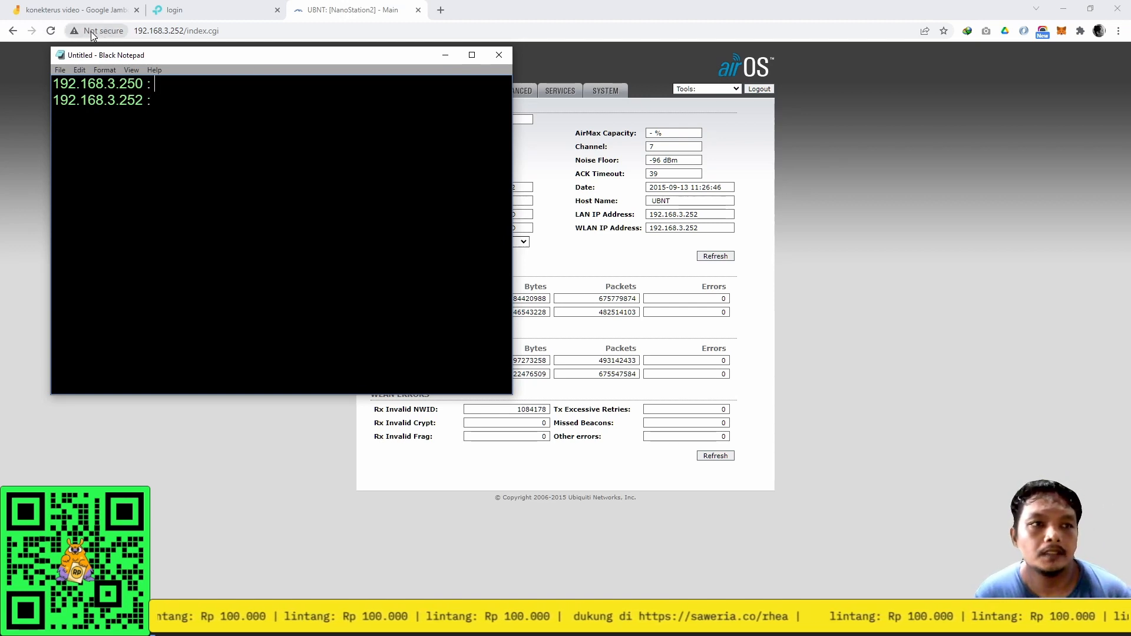
{"action": "left_click_drag", "start_coordinate": [161, 56], "coordinate": [321, 154]}
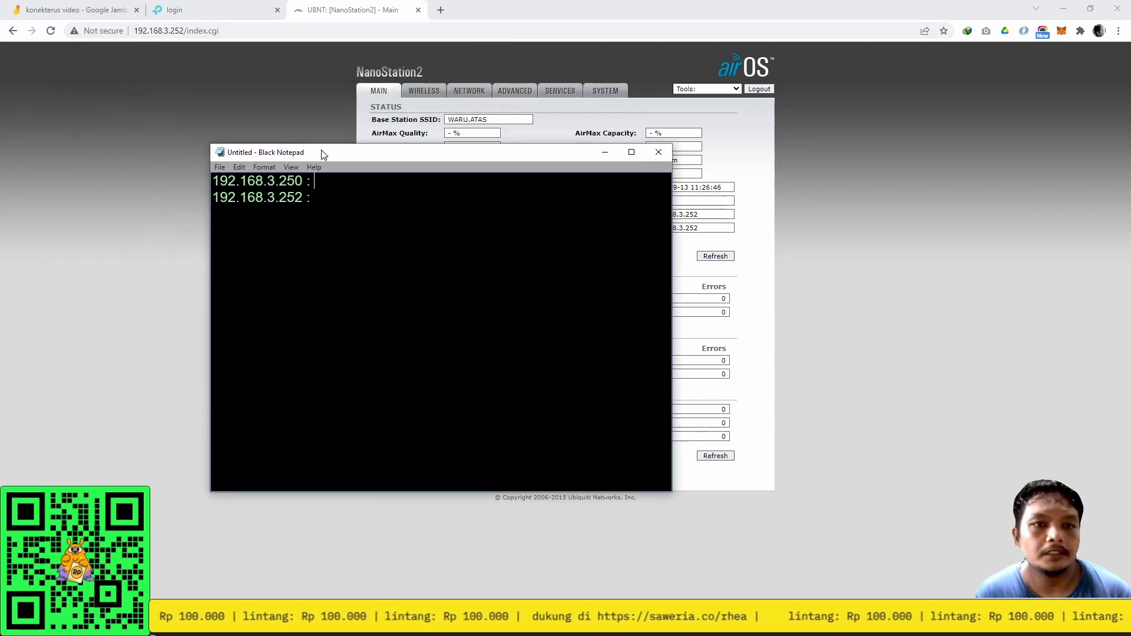
{"action": "type", "text": "80"}
{"action": "key", "text": "Down"}
{"action": "type", "text": "80"}
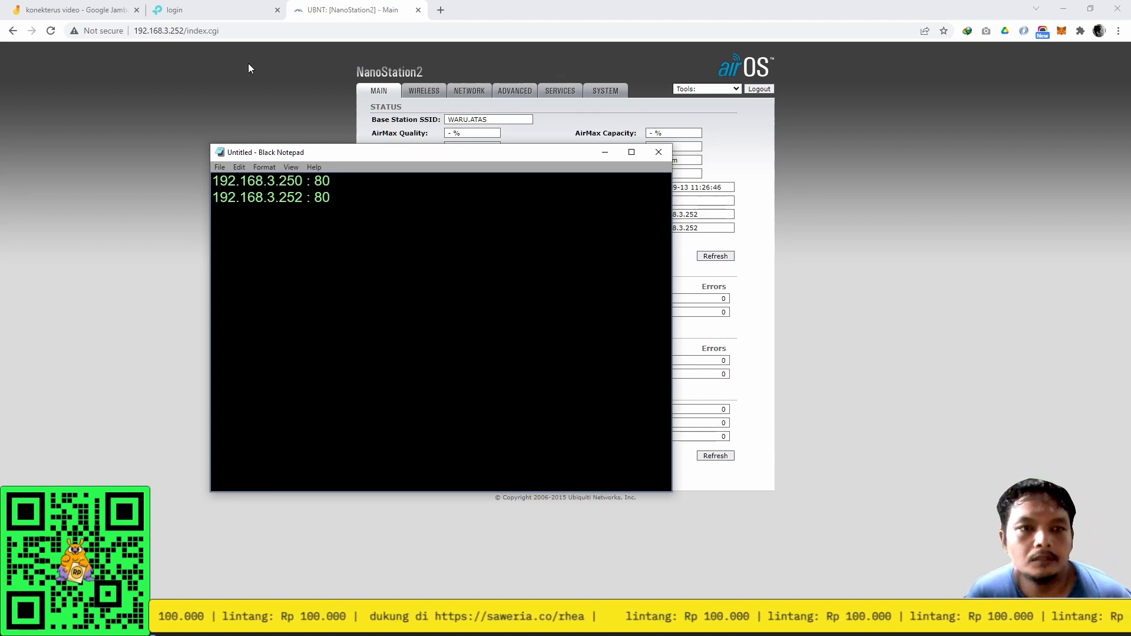
Glance at the TP-Link login and the notes, then return to the NanoStation2 status page.
{"action": "left_click", "coordinate": [225, 18]}
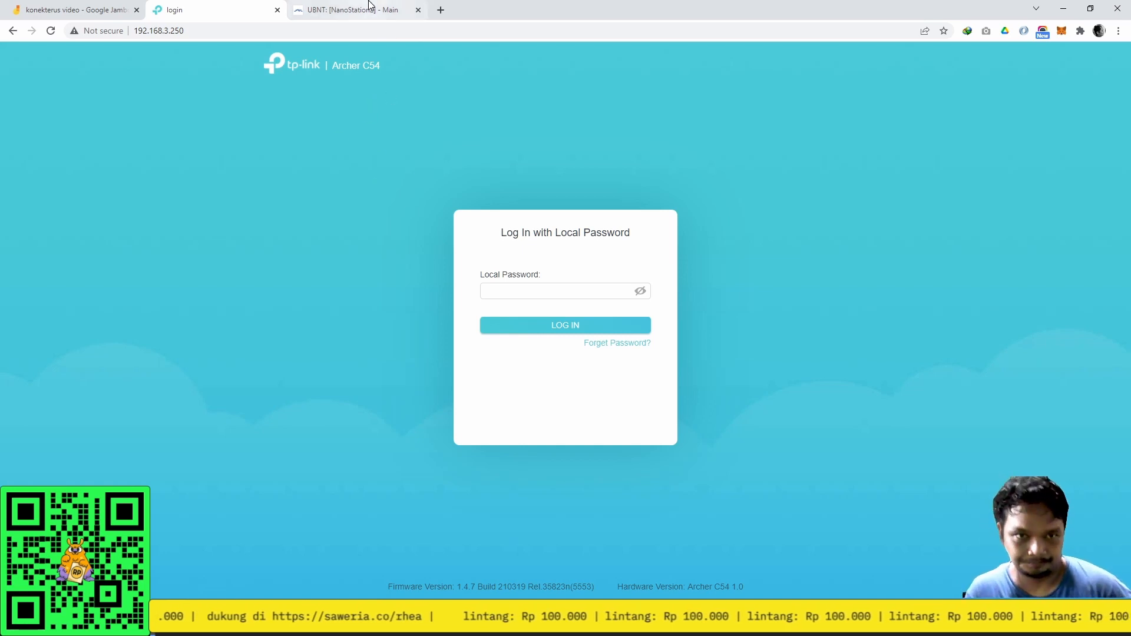
{"action": "left_click", "coordinate": [442, 624]}
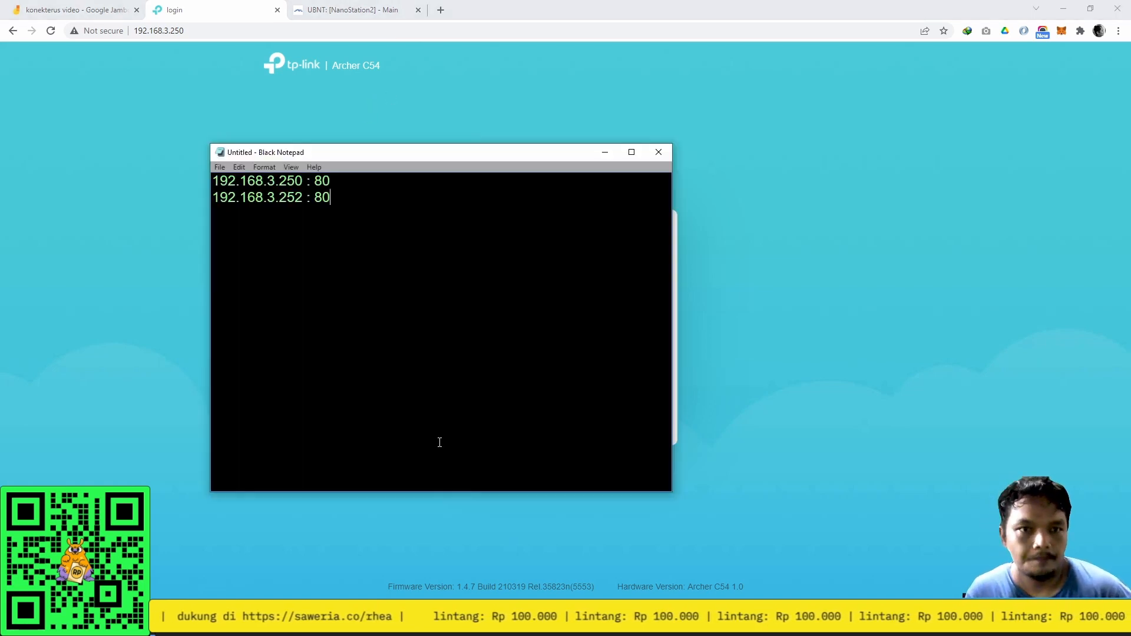
{"action": "left_click", "coordinate": [352, 7]}
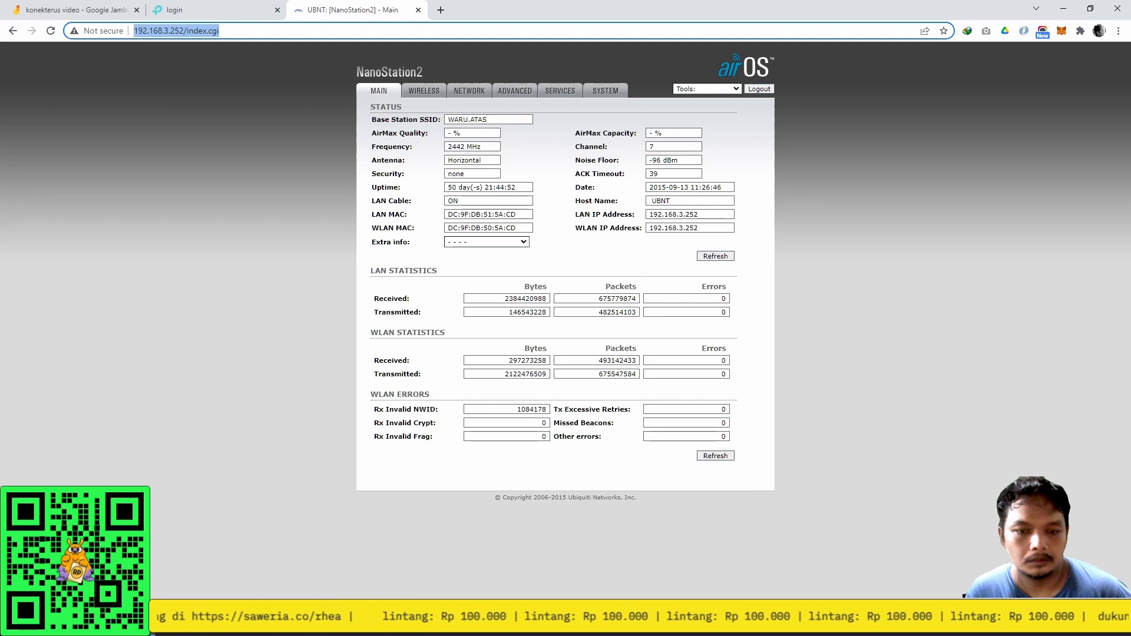
Check on the airOS Services page that the web server runs on port 80.
{"action": "left_click", "coordinate": [605, 92]}
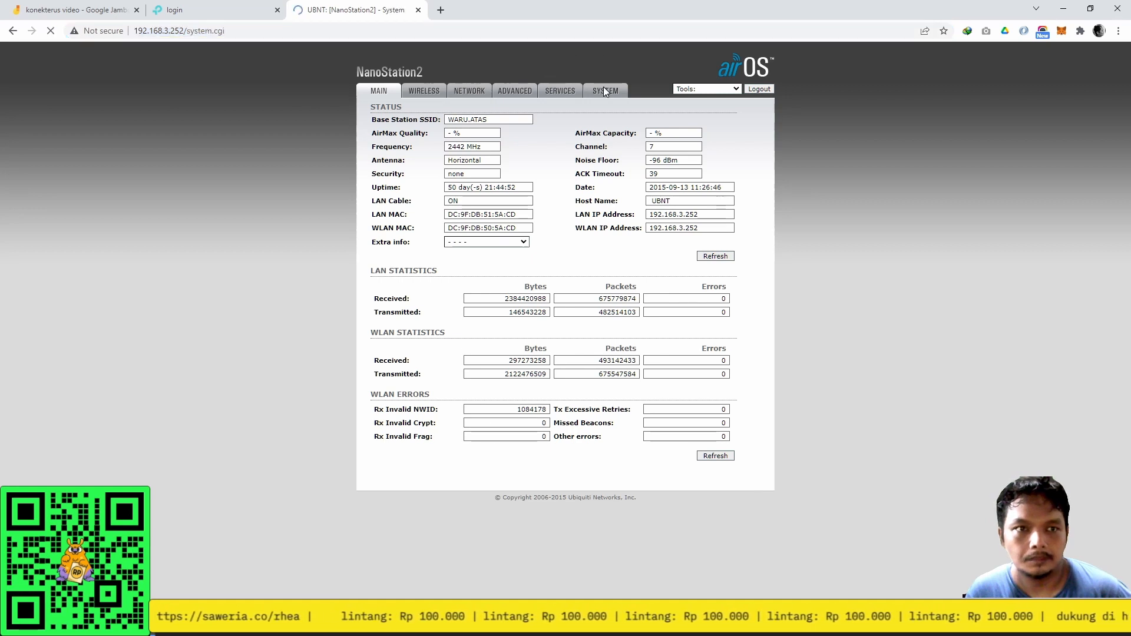
{"action": "left_click", "coordinate": [552, 90]}
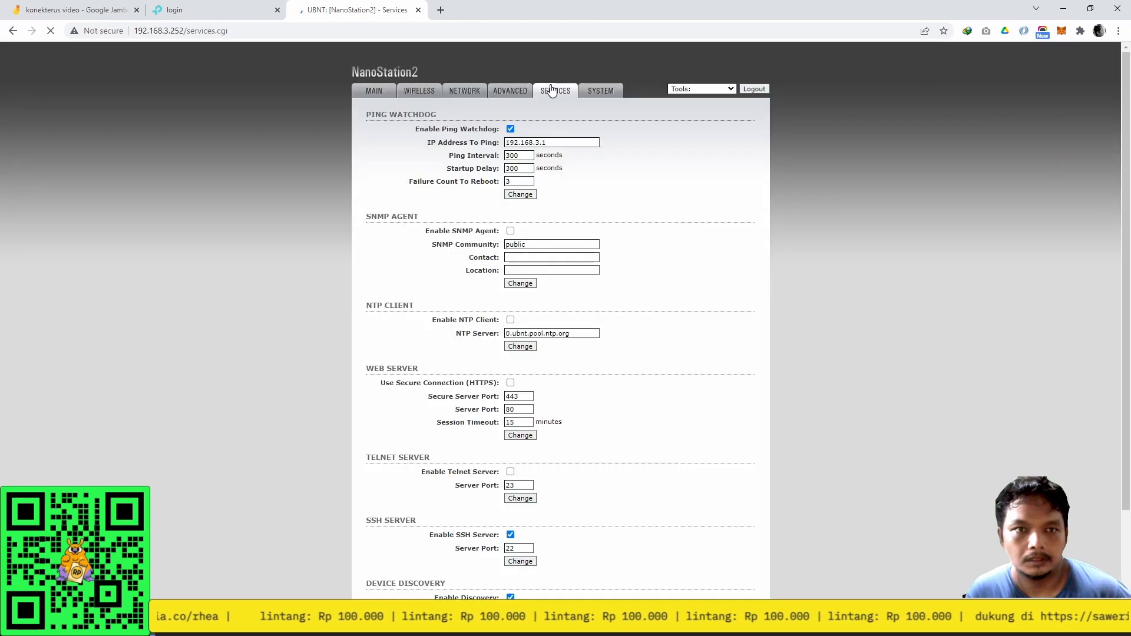
{"action": "scroll", "coordinate": [634, 359], "scroll_direction": "down", "scroll_amount": 2}
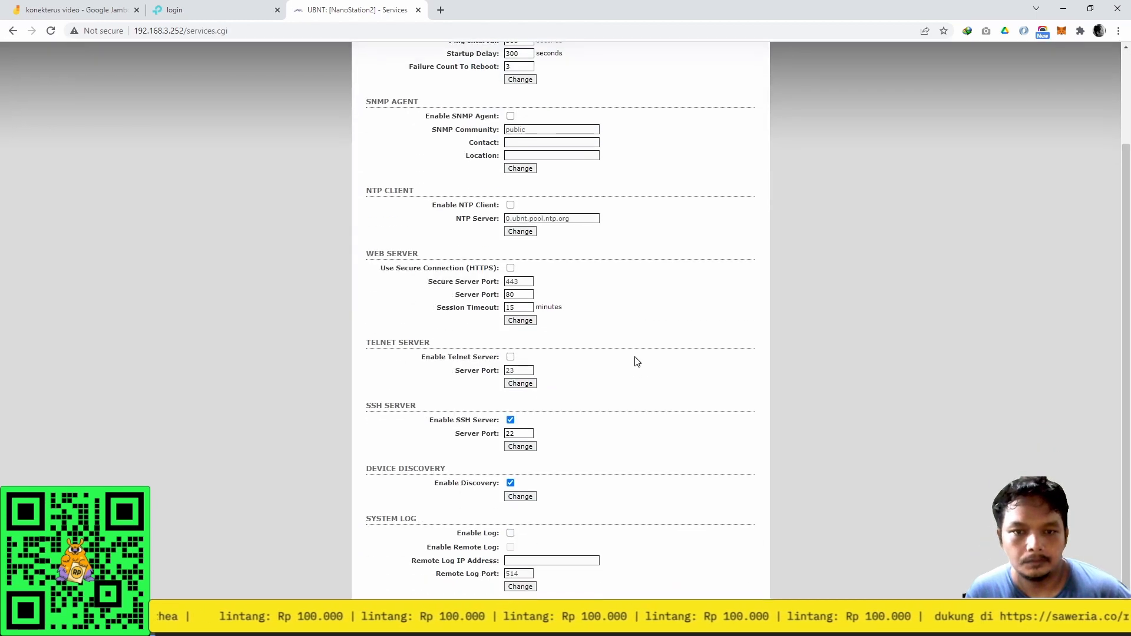
{"action": "left_click", "coordinate": [511, 293]}
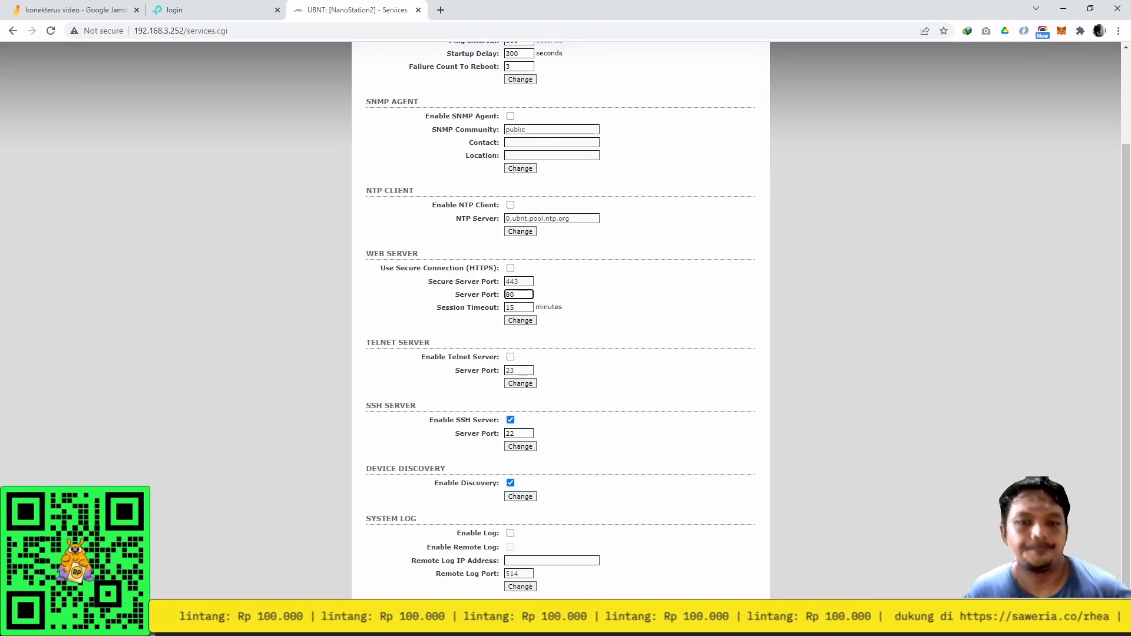
Check the address notes, then maximize the WinBox session for the hEX router at 192.168.2.1.
{"action": "key", "text": "alt+Tab"}
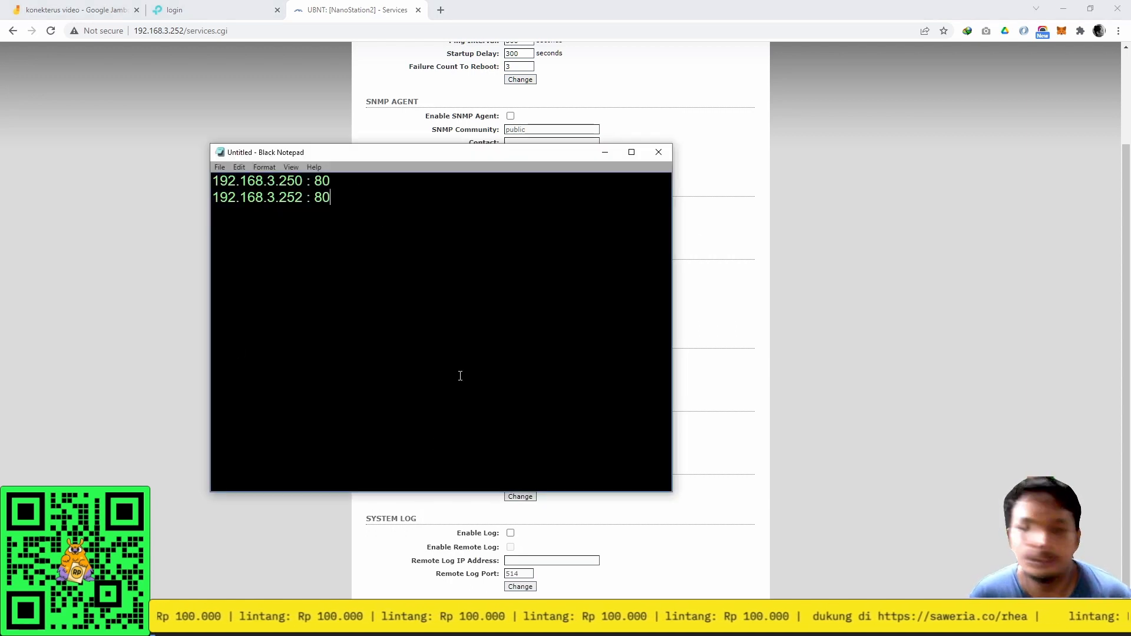
{"action": "key", "text": "alt+Tab"}
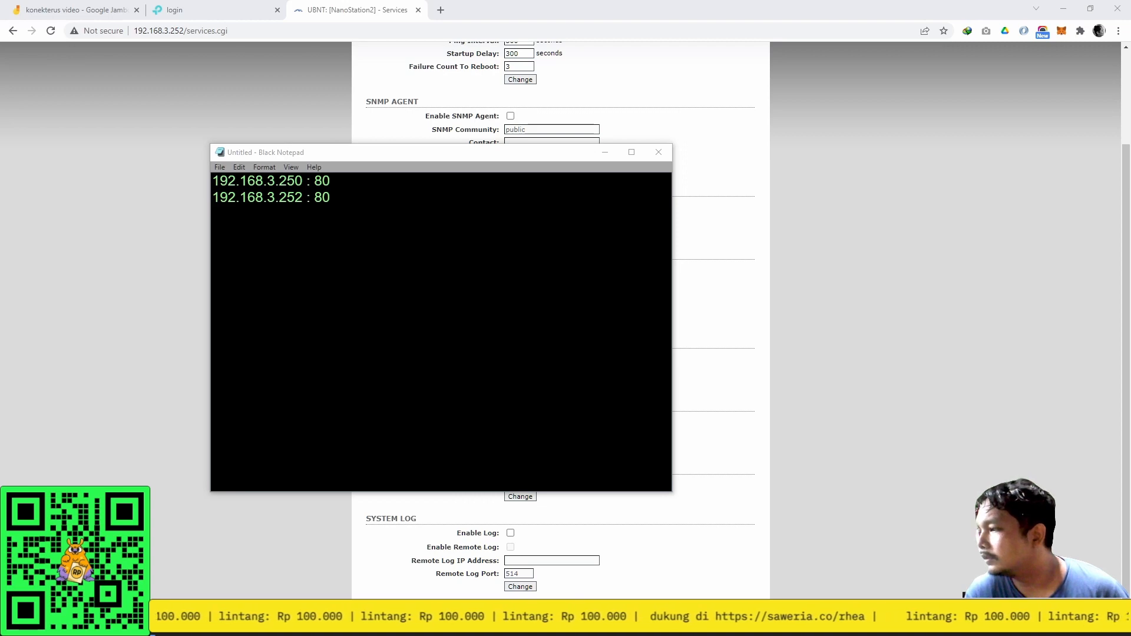
{"action": "left_click_drag", "start_coordinate": [1130, 354], "coordinate": [513, 1]}
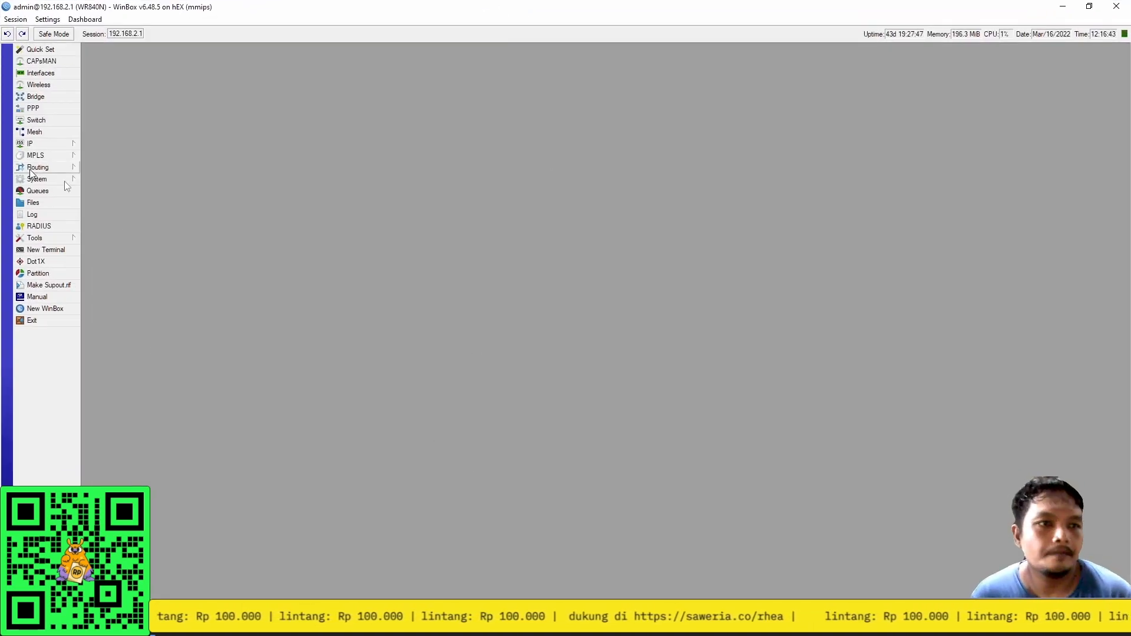
Open the IP > Firewall NAT rules and start a new rule.
{"action": "left_click", "coordinate": [68, 142]}
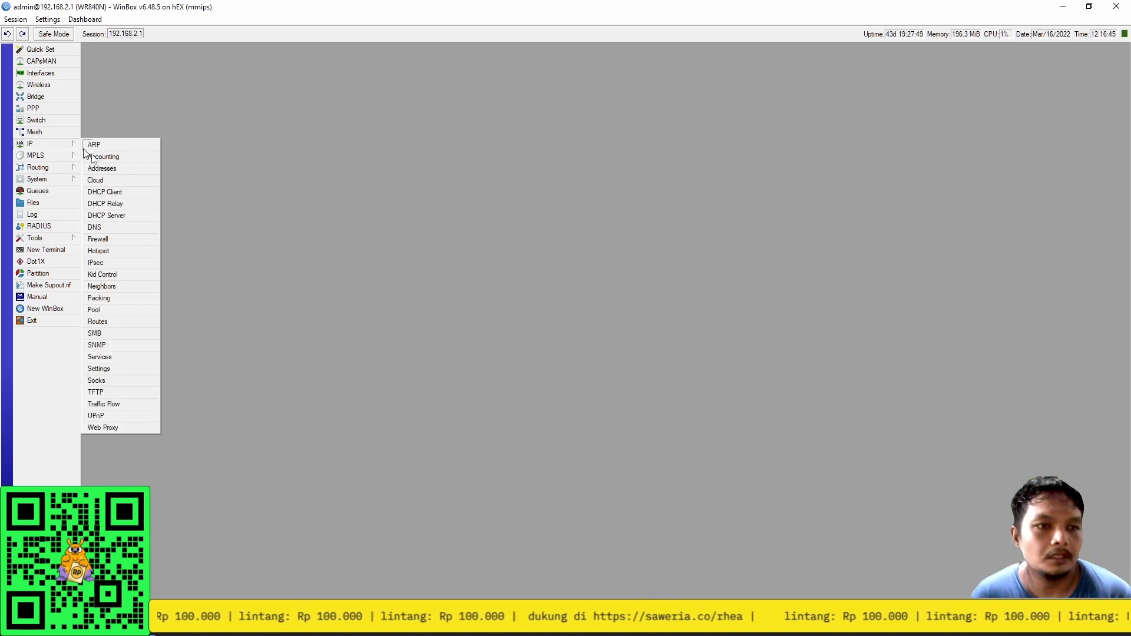
{"action": "left_click", "coordinate": [127, 239]}
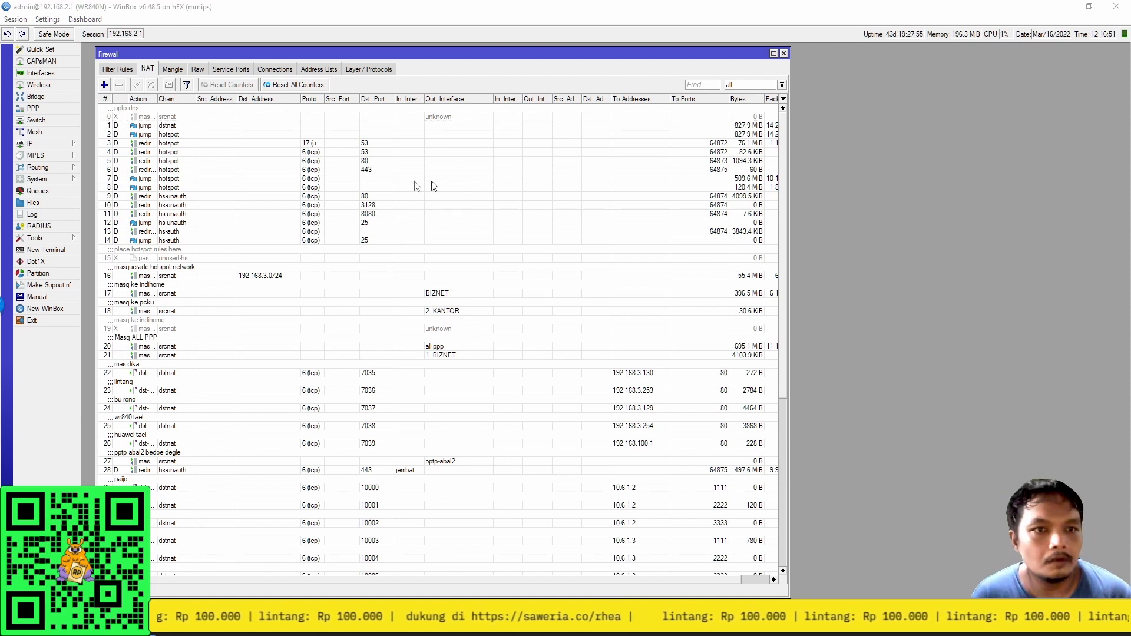
{"action": "left_click", "coordinate": [157, 69]}
{"action": "left_click", "coordinate": [105, 84]}
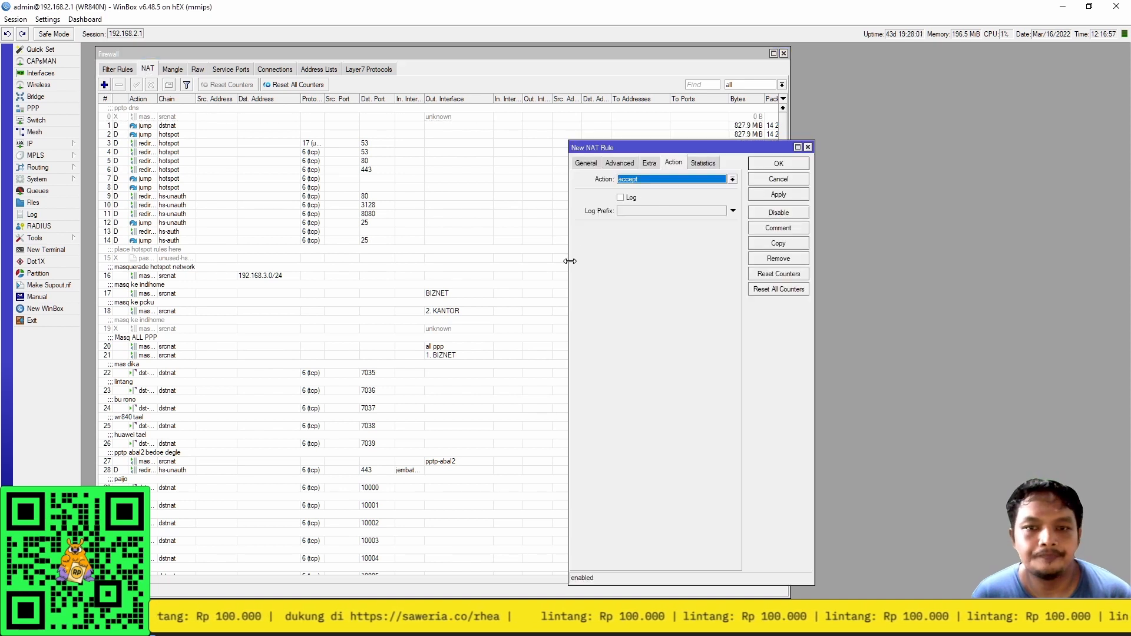
{"action": "left_click_drag", "start_coordinate": [570, 261], "coordinate": [154, 261]}
{"action": "left_click", "coordinate": [172, 162]}
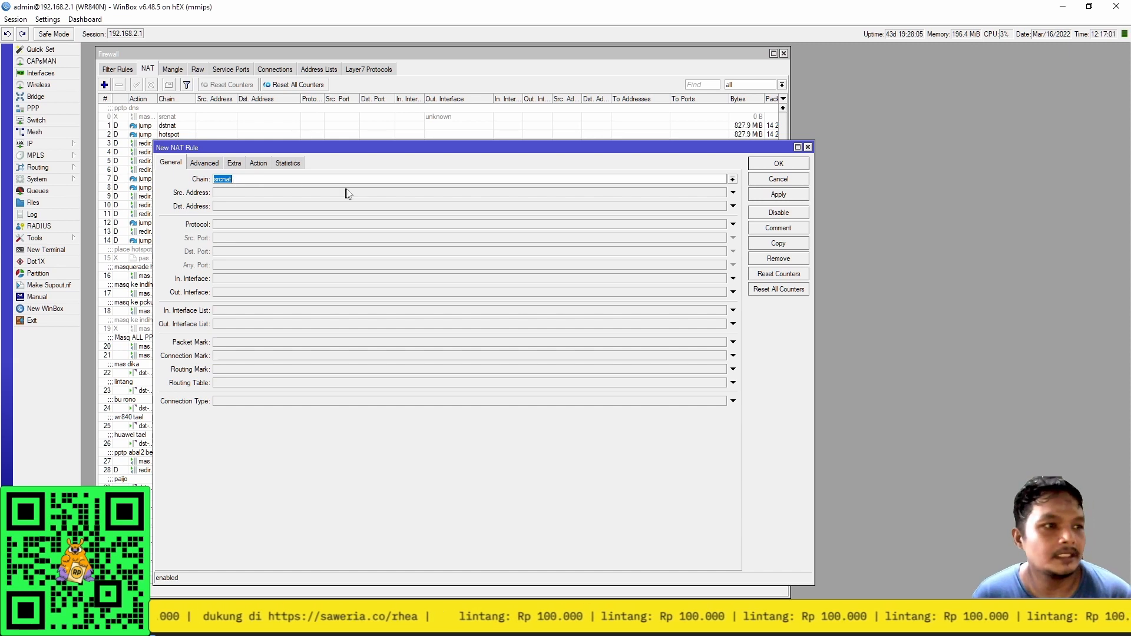
Set the new rule to chain dstnat, protocol 6 (tcp), destination port 12000.
{"action": "left_click", "coordinate": [734, 182]}
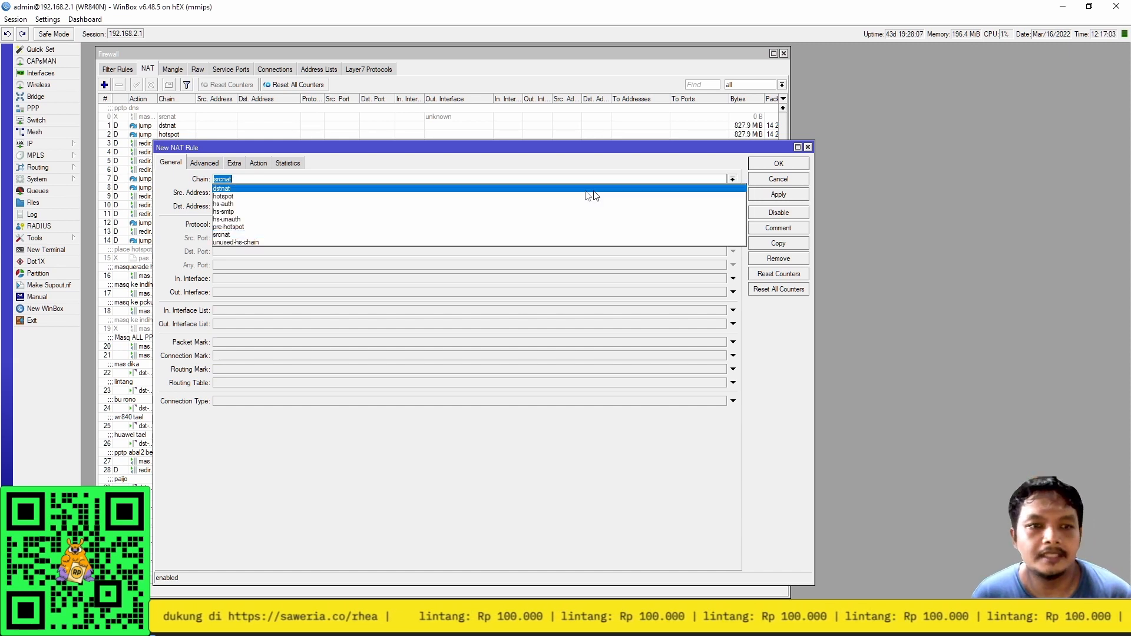
{"action": "left_click", "coordinate": [432, 184]}
{"action": "left_click", "coordinate": [732, 180]}
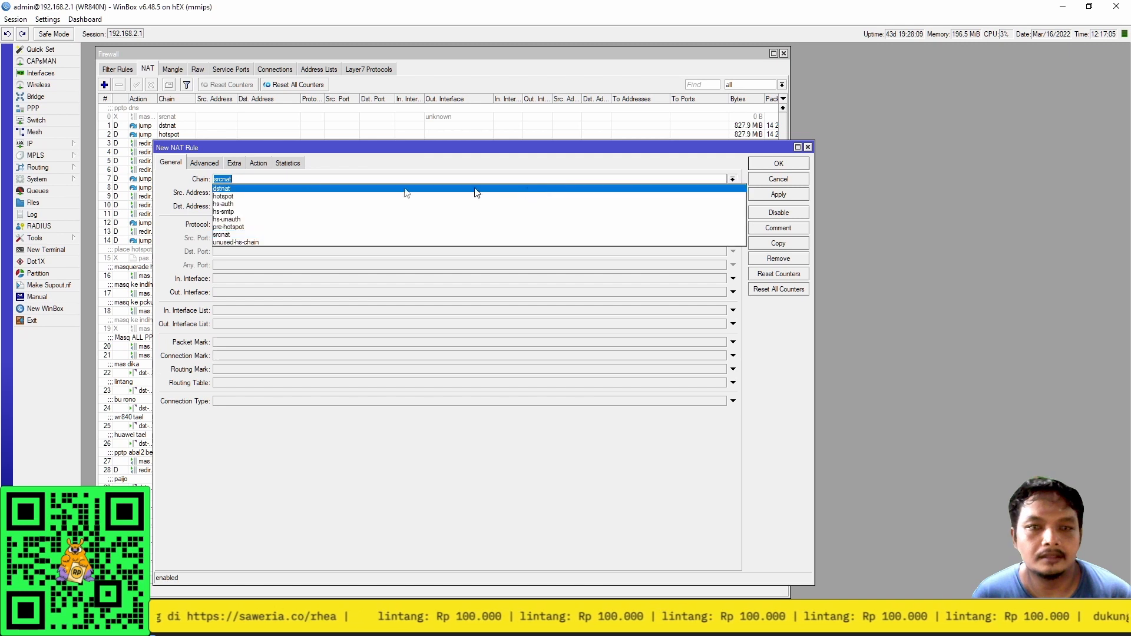
{"action": "left_click", "coordinate": [229, 193]}
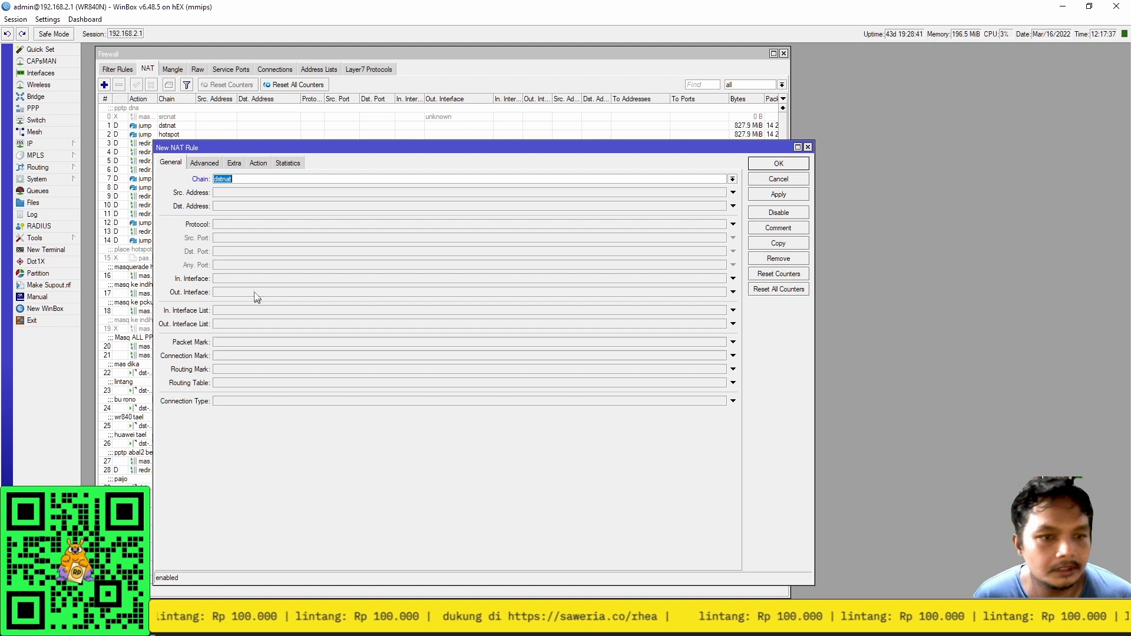
{"action": "left_click", "coordinate": [204, 162]}
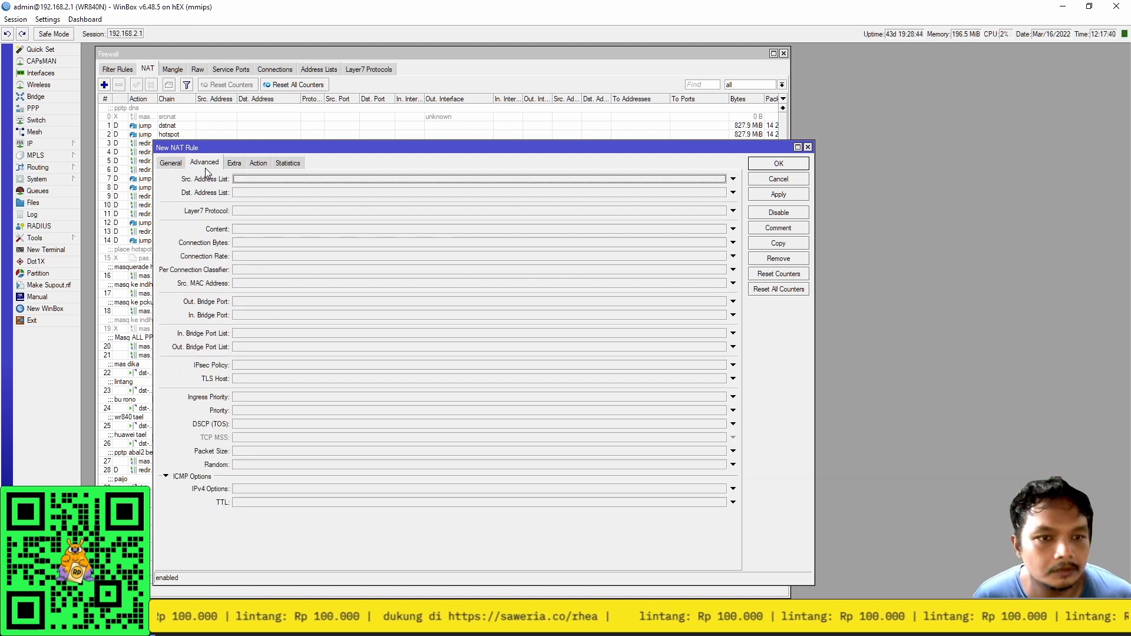
{"action": "left_click", "coordinate": [164, 164]}
{"action": "left_click", "coordinate": [233, 224]}
{"action": "left_click", "coordinate": [224, 253]}
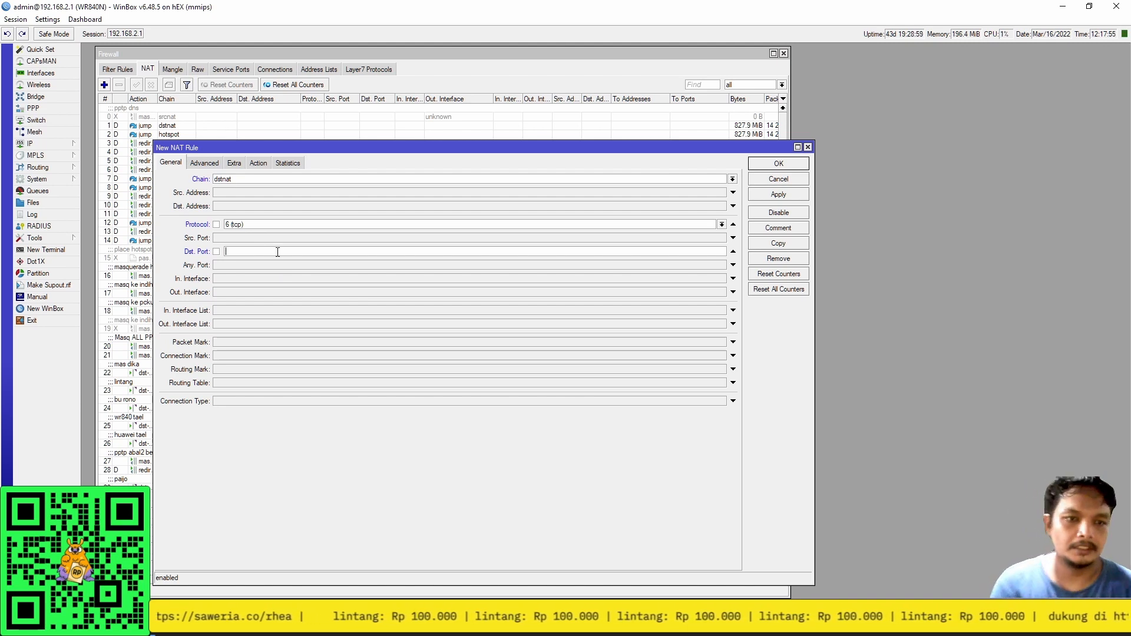
{"action": "type", "text": "12000"}
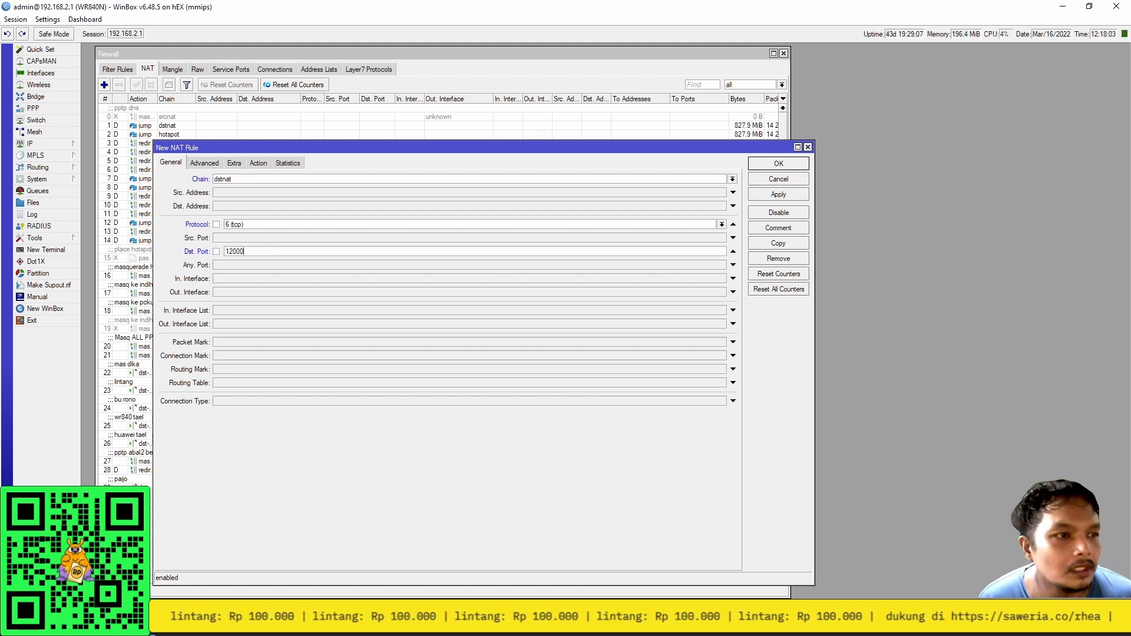
Make the rule's action dst-nat to address 192.168.3.250, port 80.
{"action": "left_click", "coordinate": [259, 163]}
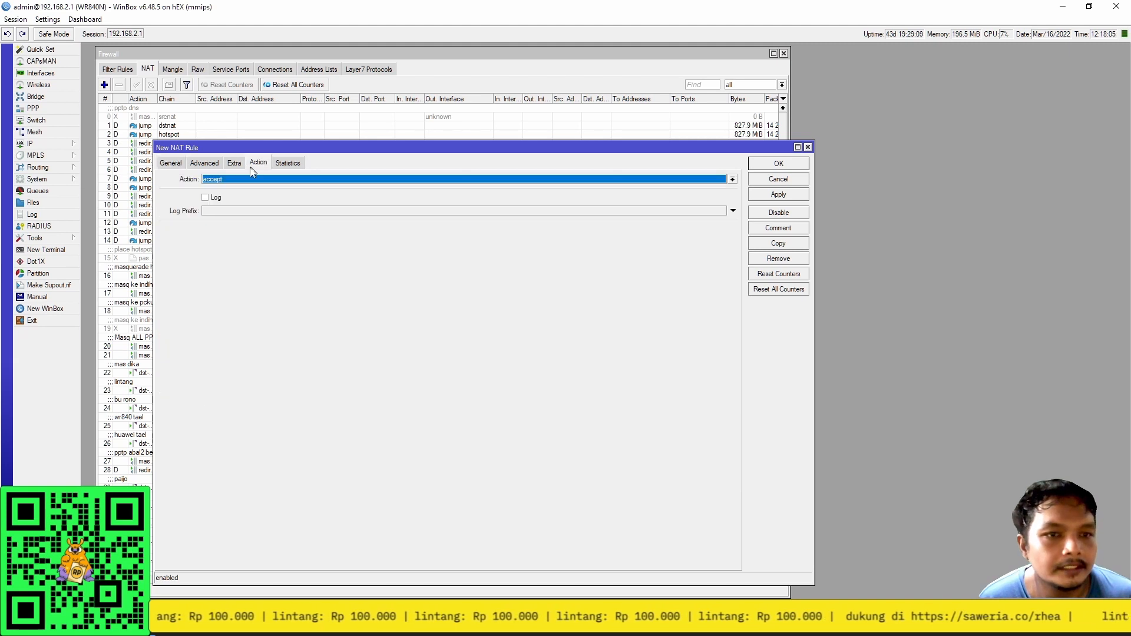
{"action": "left_click", "coordinate": [224, 181]}
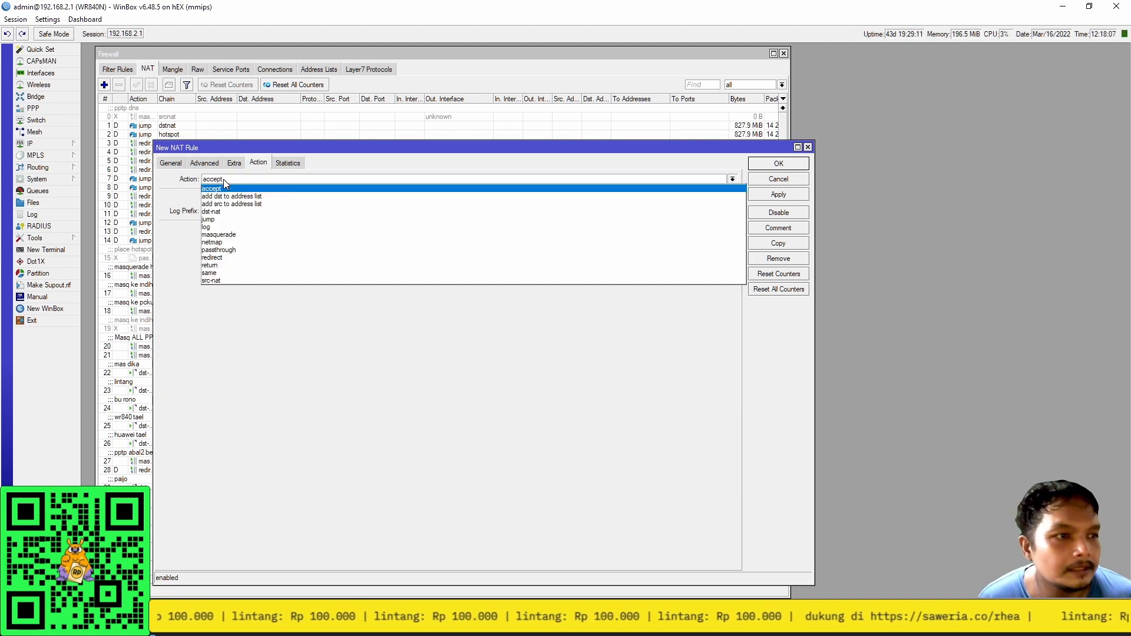
{"action": "left_click", "coordinate": [231, 211]}
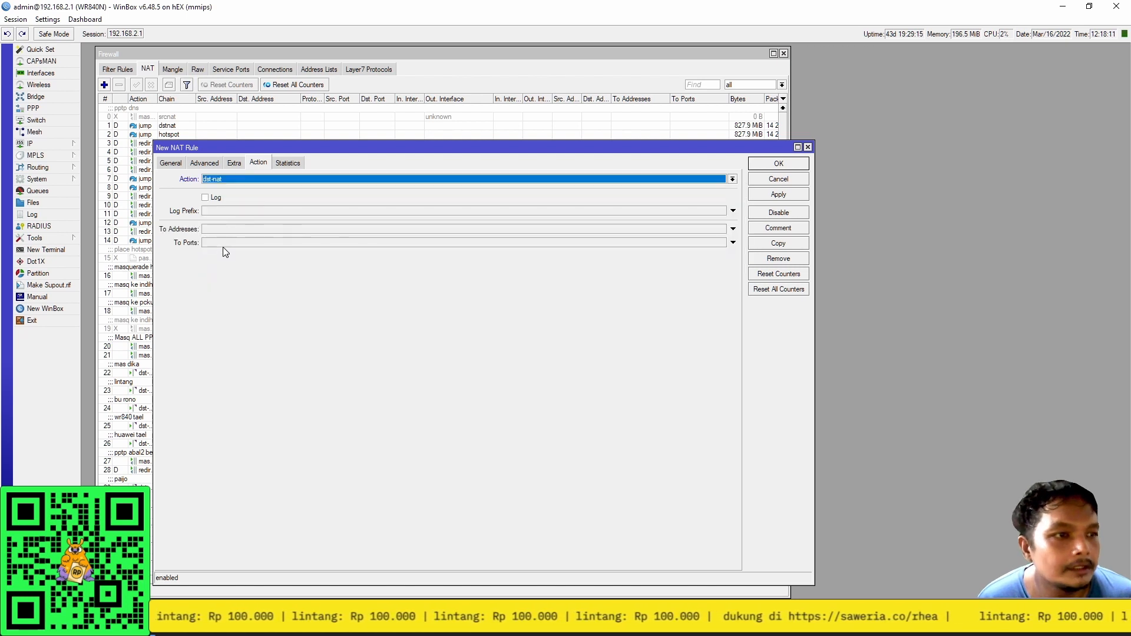
{"action": "left_click", "coordinate": [215, 230]}
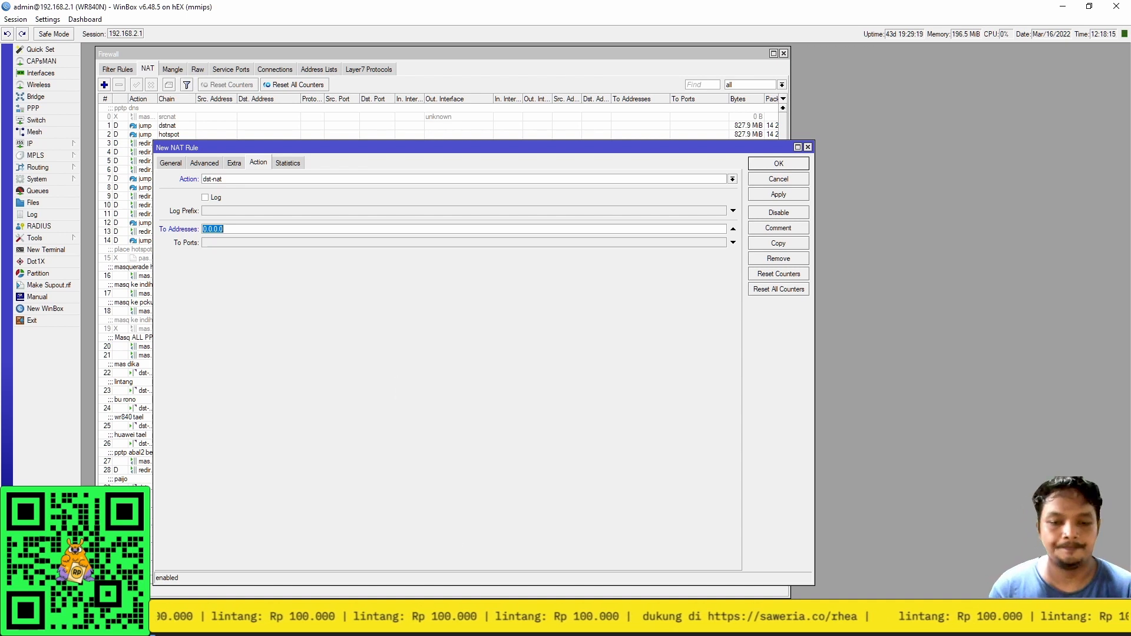
{"action": "key", "text": "alt+Tab"}
{"action": "left_click_drag", "start_coordinate": [301, 180], "coordinate": [203, 181]}
{"action": "left_click", "coordinate": [201, 287]}
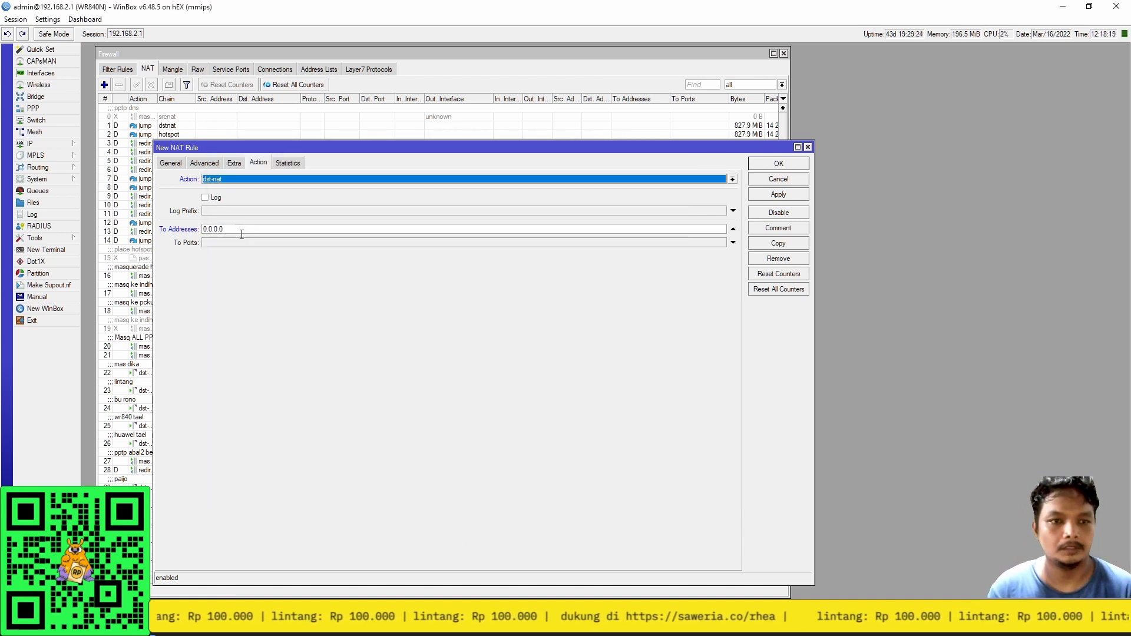
{"action": "double_click", "coordinate": [213, 229]}
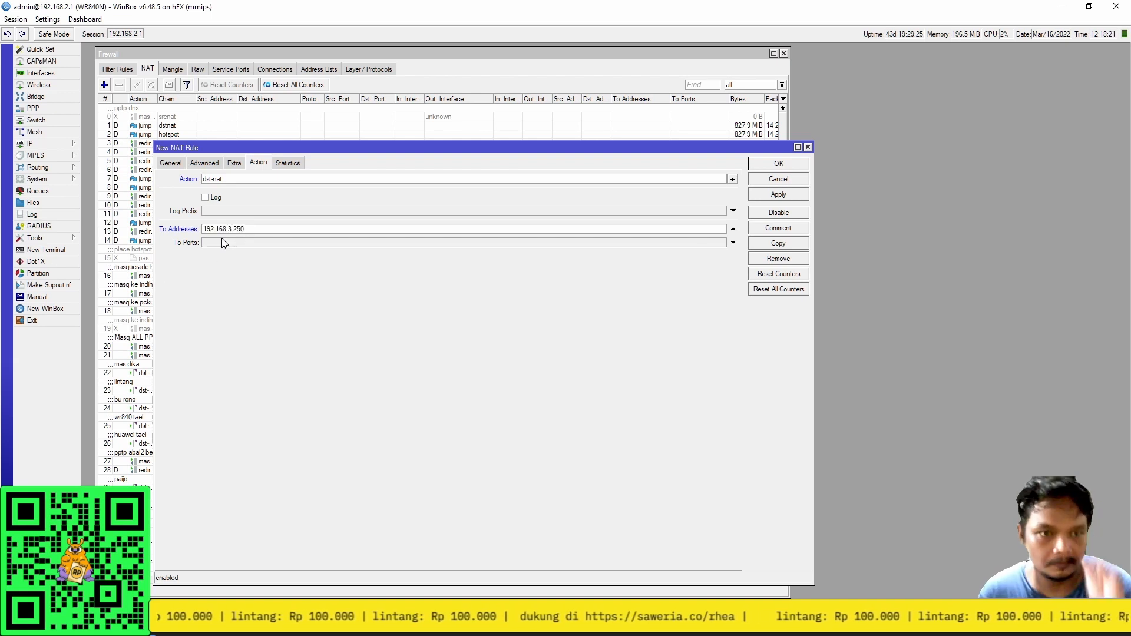
{"action": "left_click", "coordinate": [224, 243]}
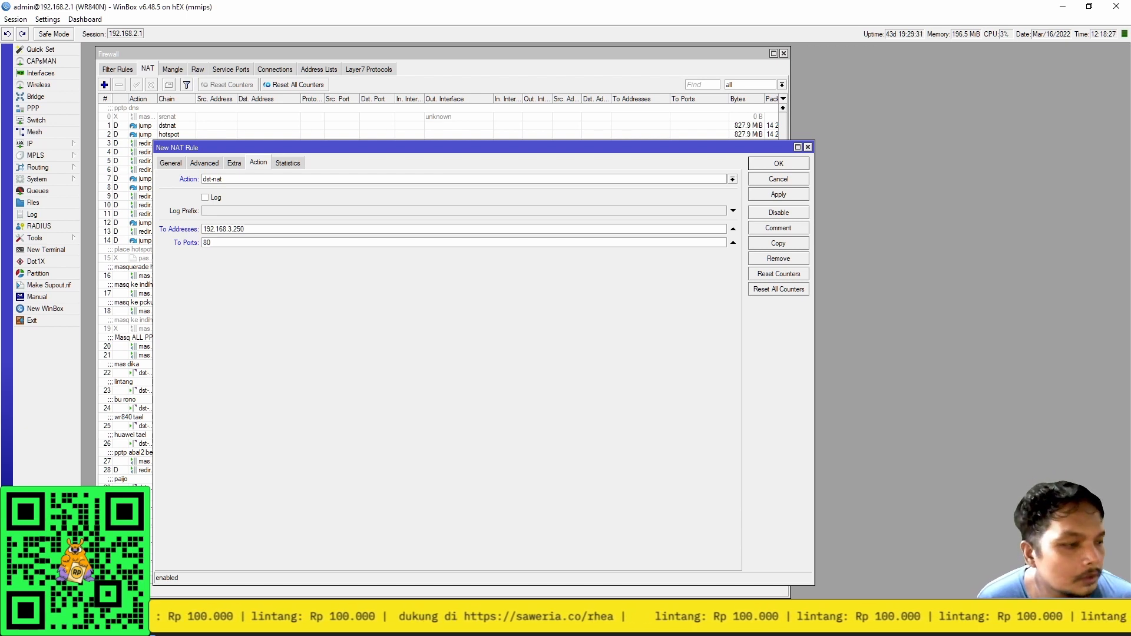
{"action": "key", "text": "alt+Tab"}
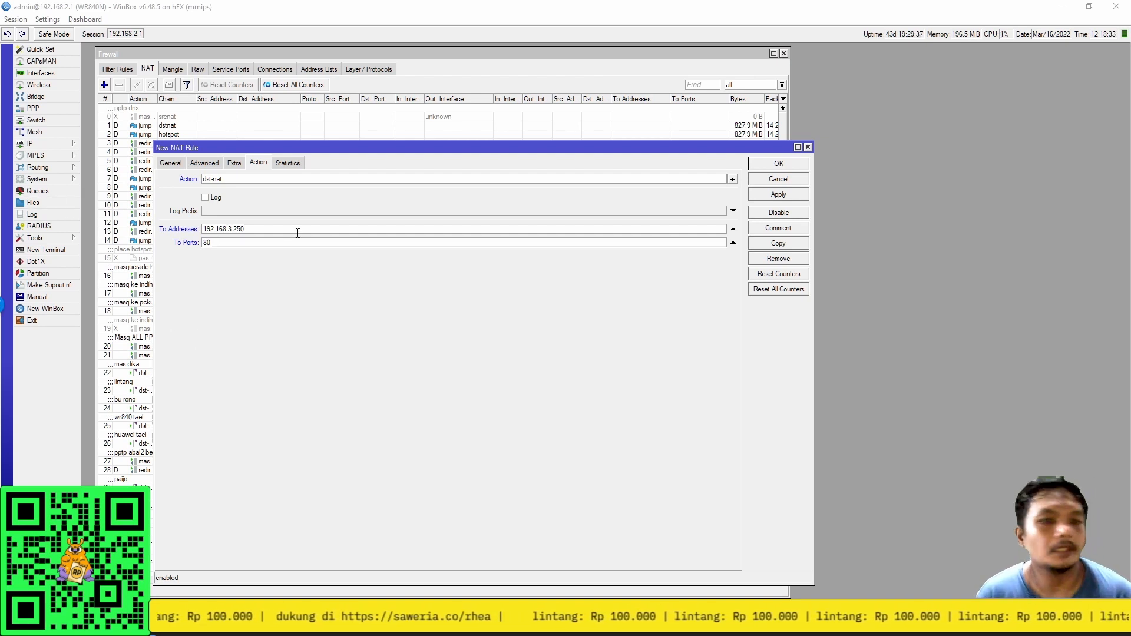
Comment the rule 'ke ARCHER', apply it, and reopen the port 12000 rule from the list.
{"action": "left_click", "coordinate": [772, 229]}
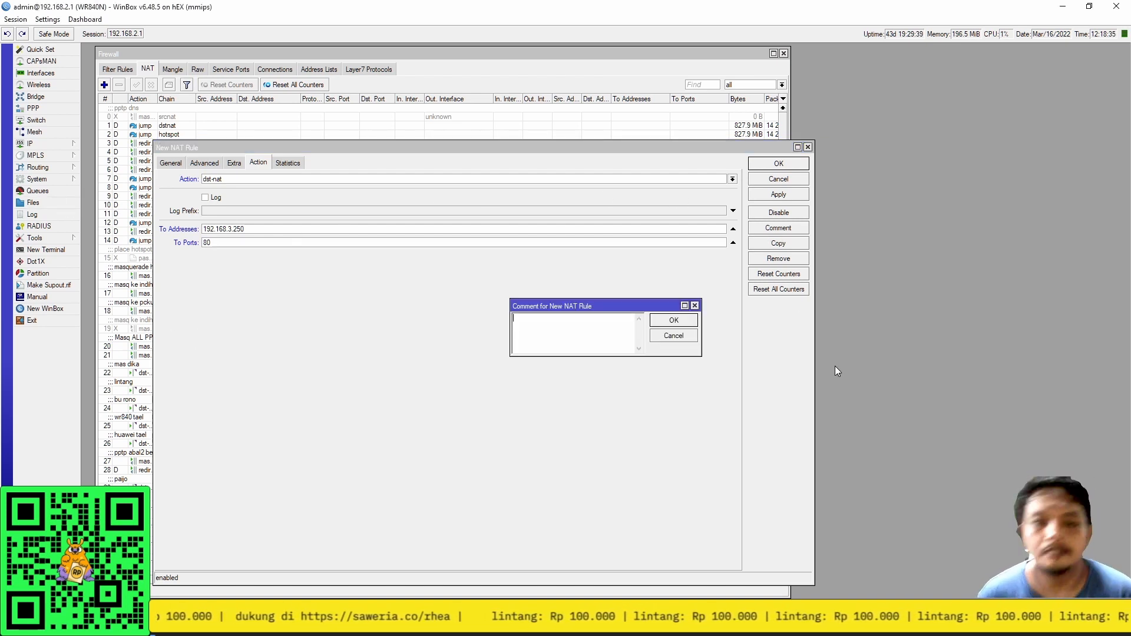
{"action": "type", "text": "ke ARCHER"}
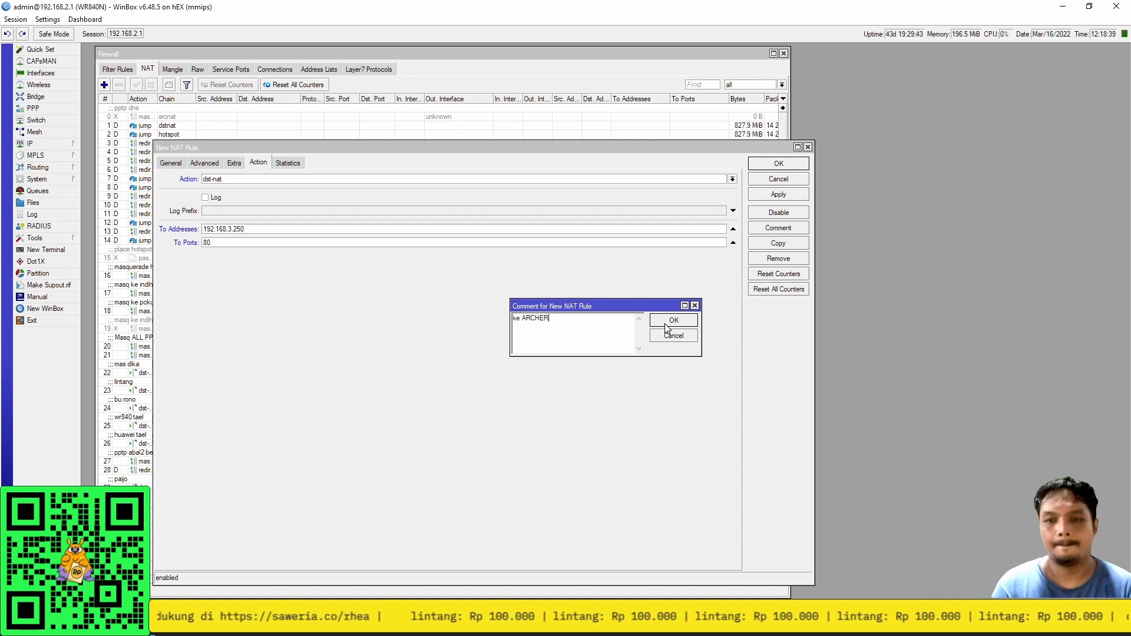
{"action": "left_click", "coordinate": [669, 321]}
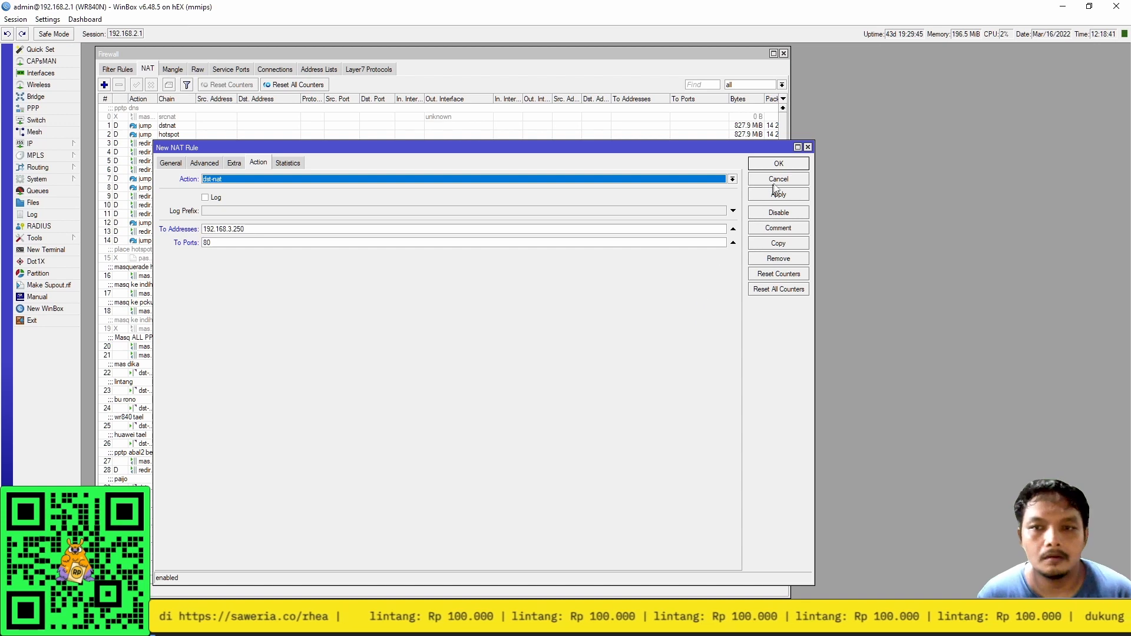
{"action": "left_click", "coordinate": [771, 164]}
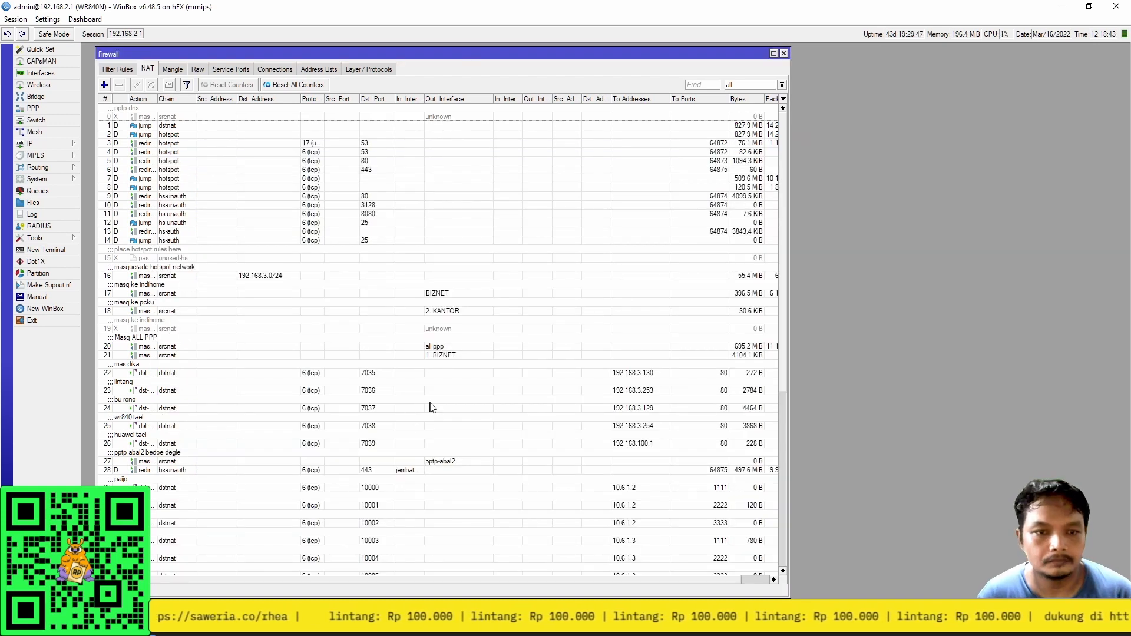
{"action": "scroll", "coordinate": [436, 406], "scroll_direction": "down", "scroll_amount": 5}
{"action": "scroll", "coordinate": [439, 406], "scroll_direction": "down", "scroll_amount": 6}
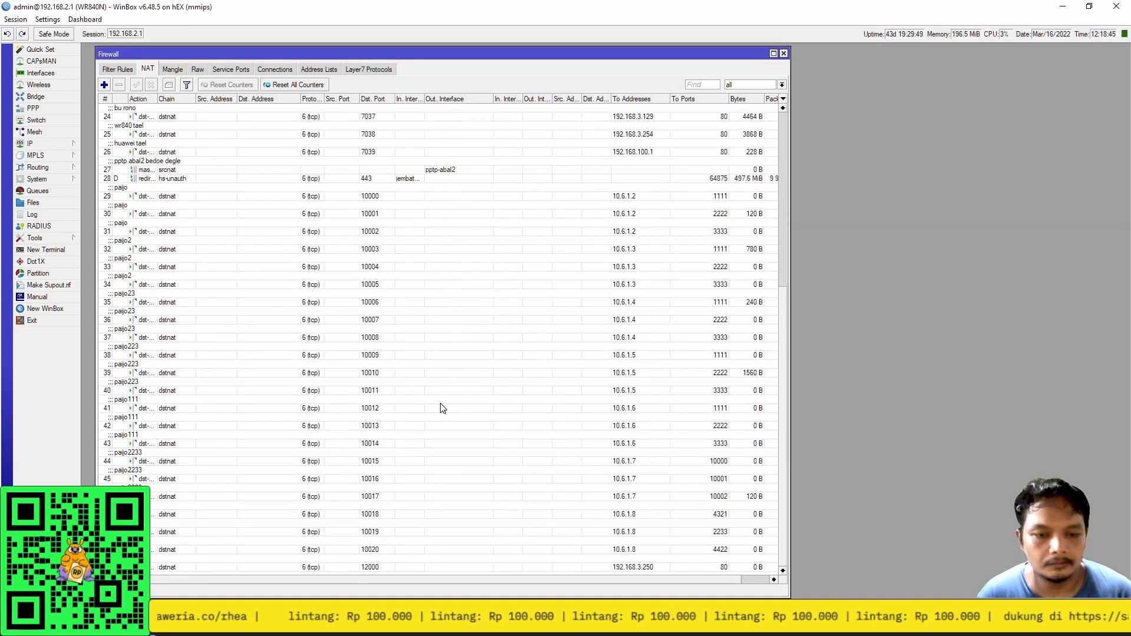
{"action": "double_click", "coordinate": [217, 566]}
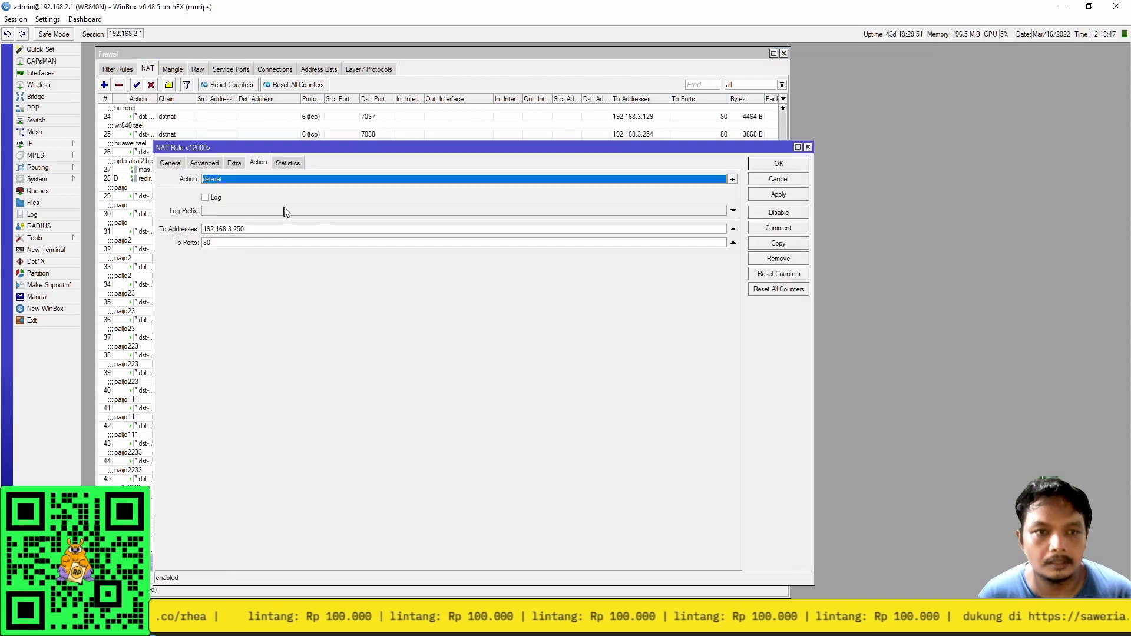
Copy the port 12000 rule, changing the target to 192.168.3.252 and the destination port to 12001.
{"action": "left_click", "coordinate": [763, 246]}
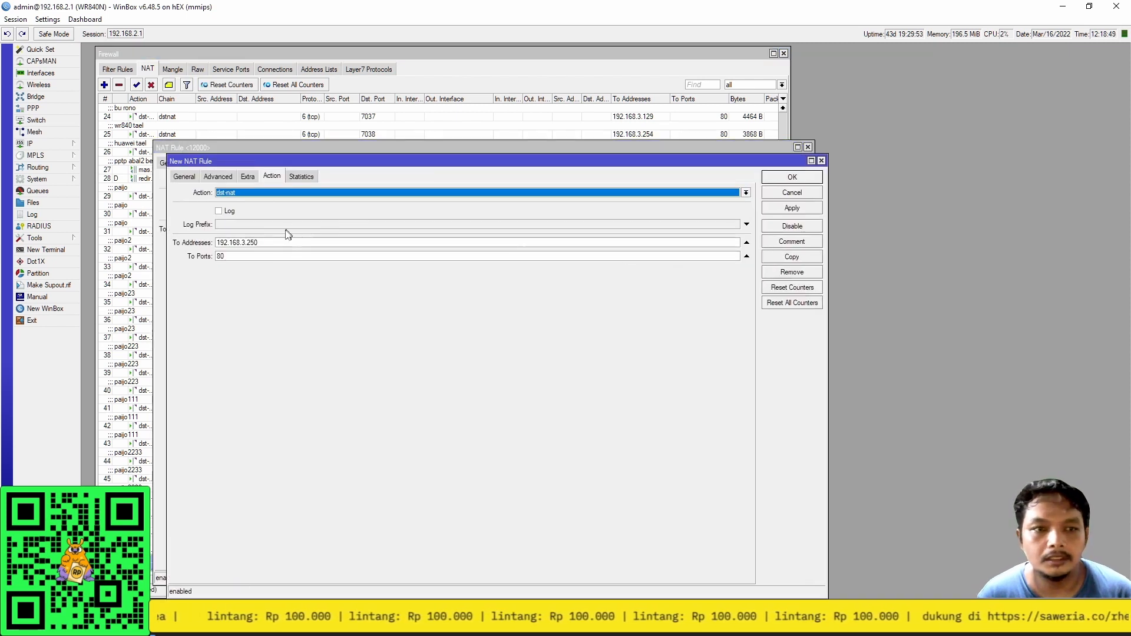
{"action": "key", "text": "alt+Tab"}
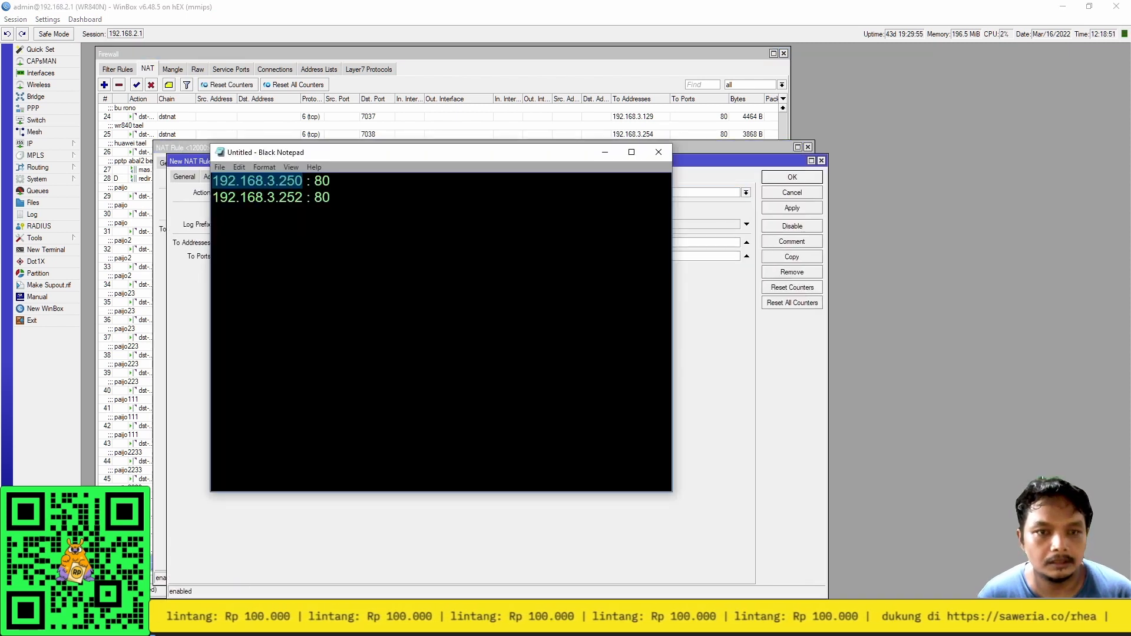
{"action": "key", "text": "alt+Tab"}
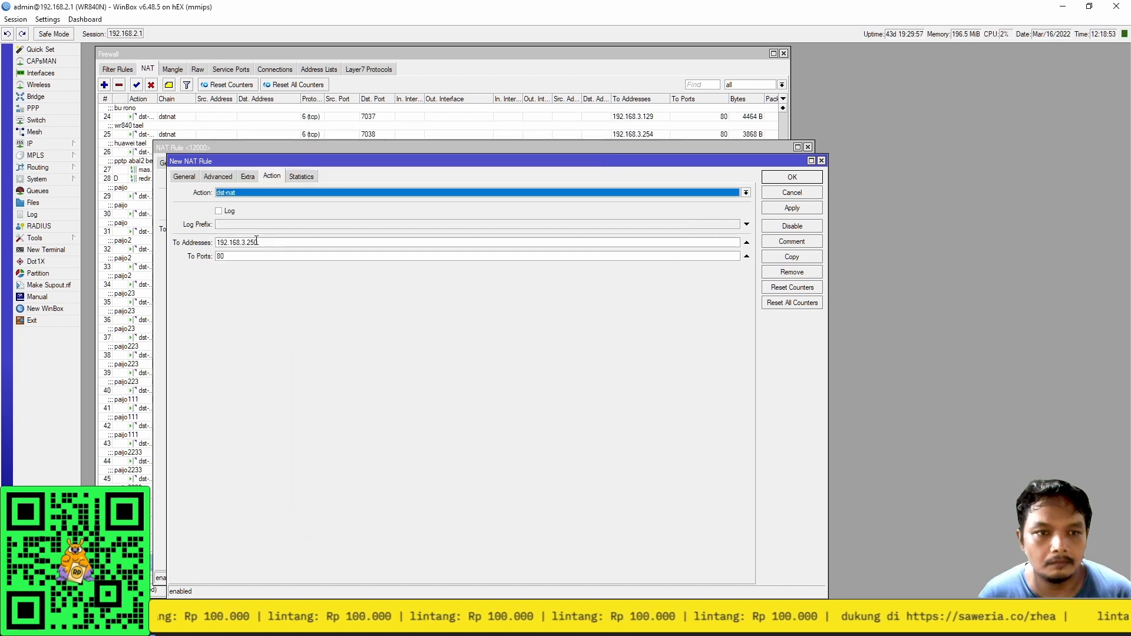
{"action": "left_click_drag", "start_coordinate": [254, 242], "coordinate": [262, 242]}
{"action": "type", "text": "1"}
{"action": "left_click", "coordinate": [188, 177]}
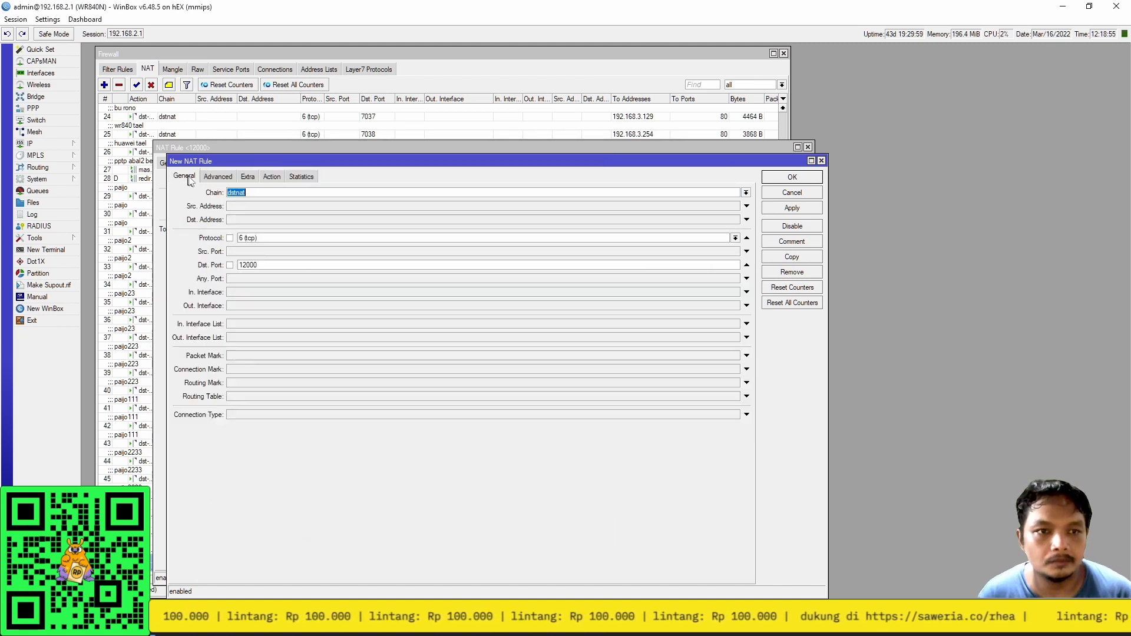
{"action": "left_click_drag", "start_coordinate": [259, 265], "coordinate": [253, 265]}
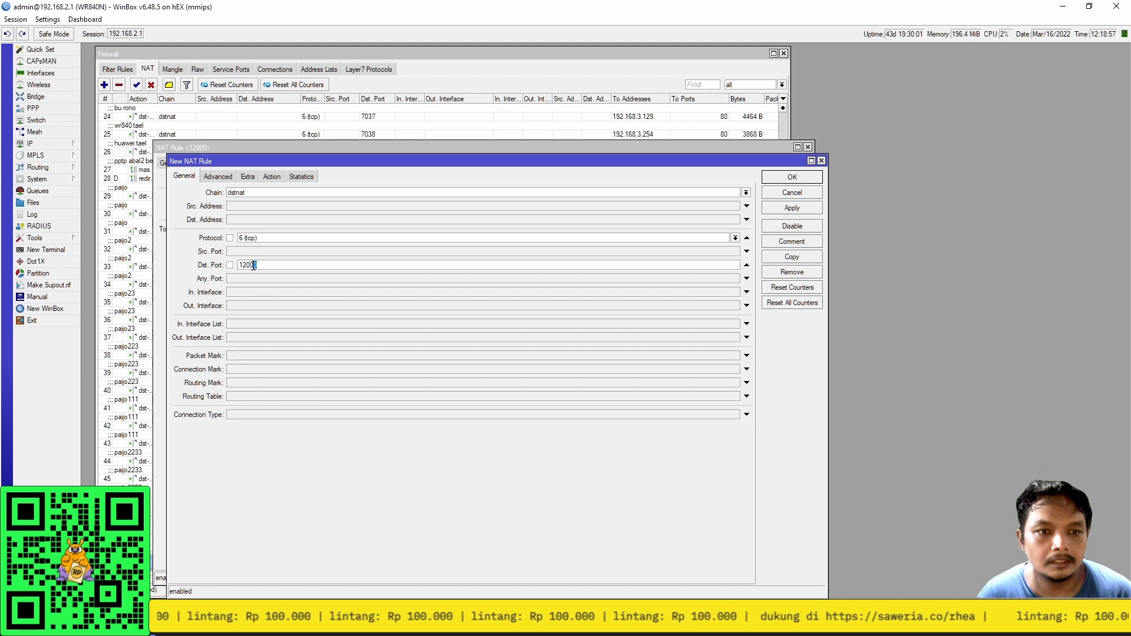
{"action": "type", "text": "1"}
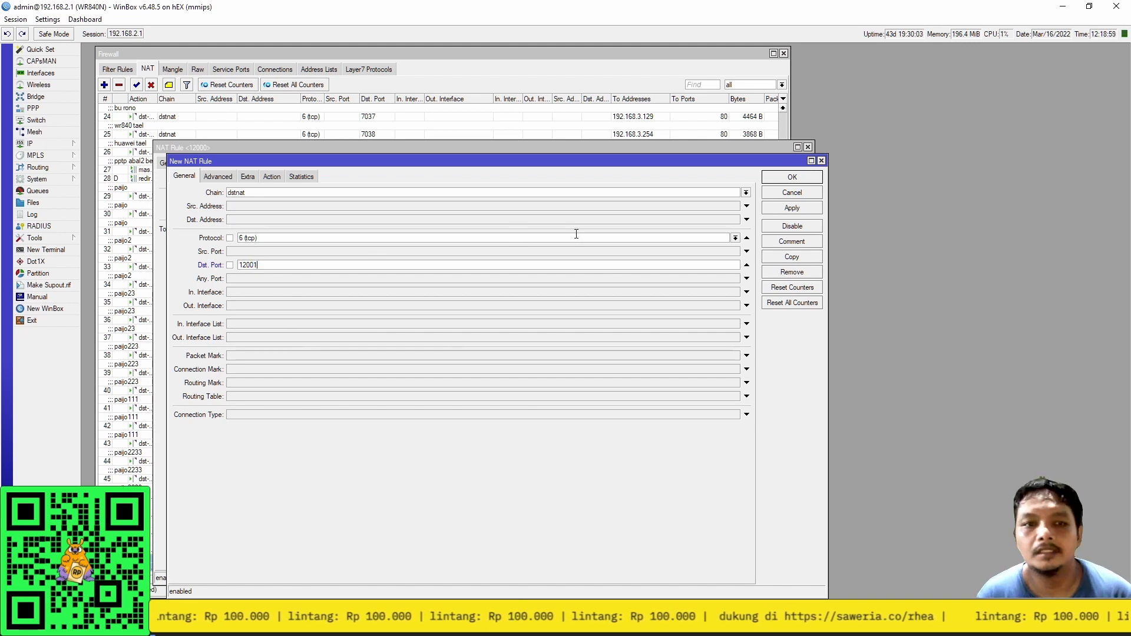
Comment the copied rule 'ke NS2', apply it, and close both rule windows.
{"action": "left_click", "coordinate": [790, 243]}
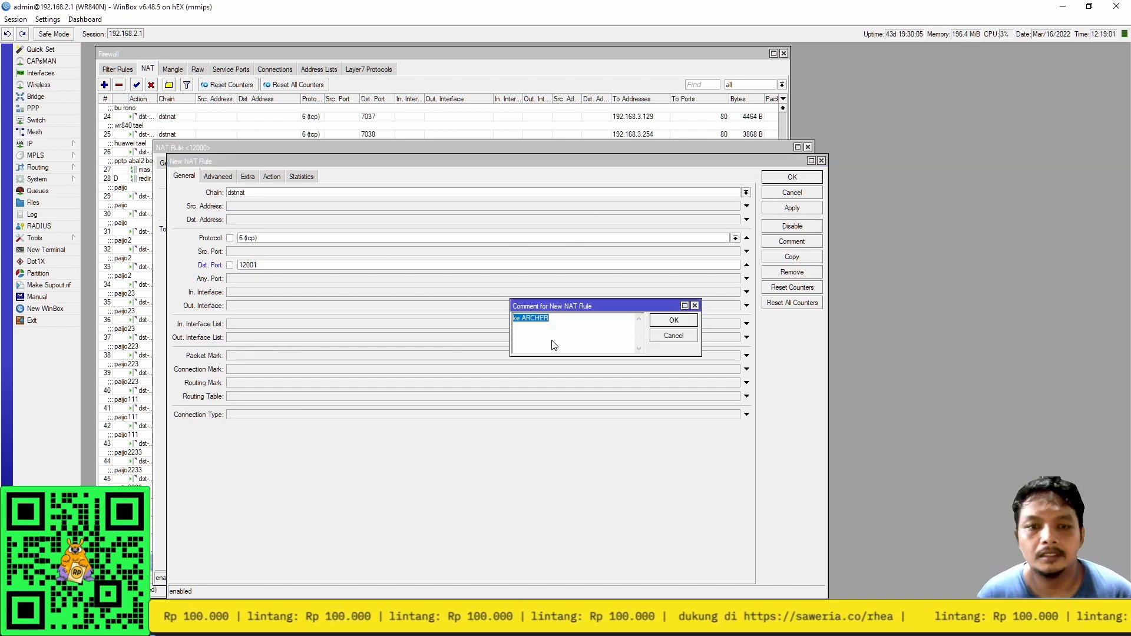
{"action": "type", "text": "ke"}
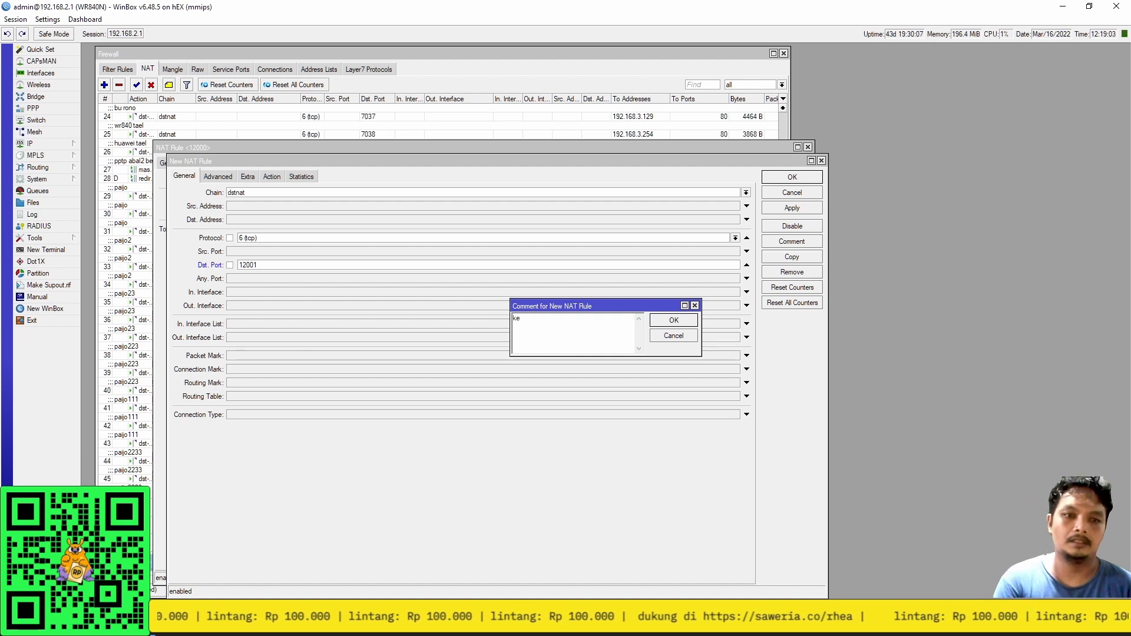
{"action": "type", "text": " NS2"}
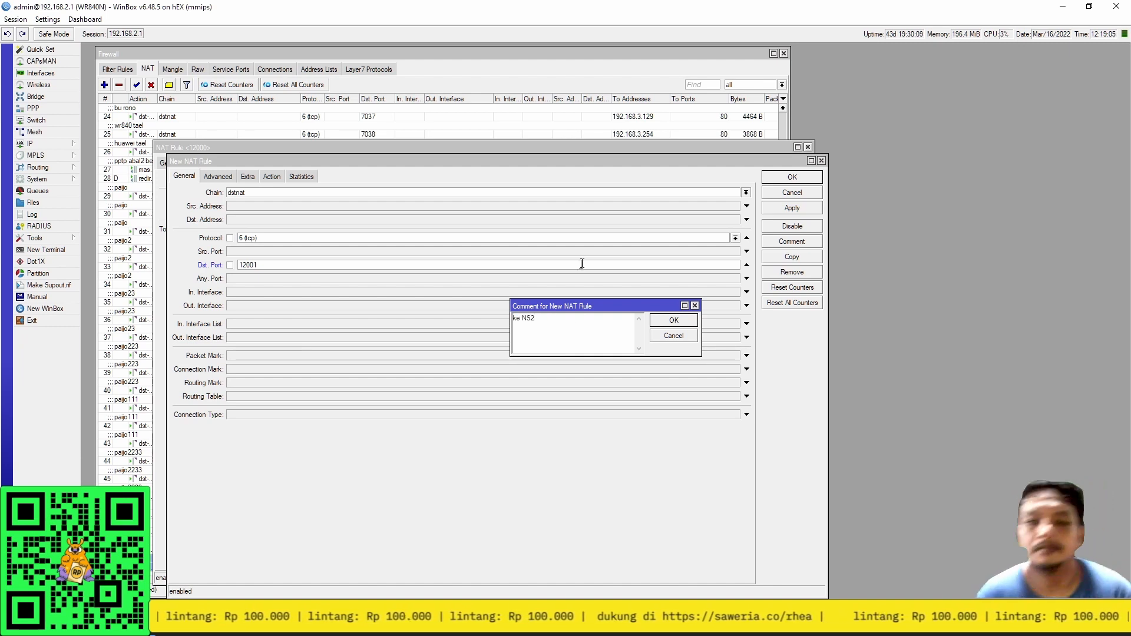
{"action": "left_click", "coordinate": [681, 324]}
{"action": "left_click", "coordinate": [783, 206]}
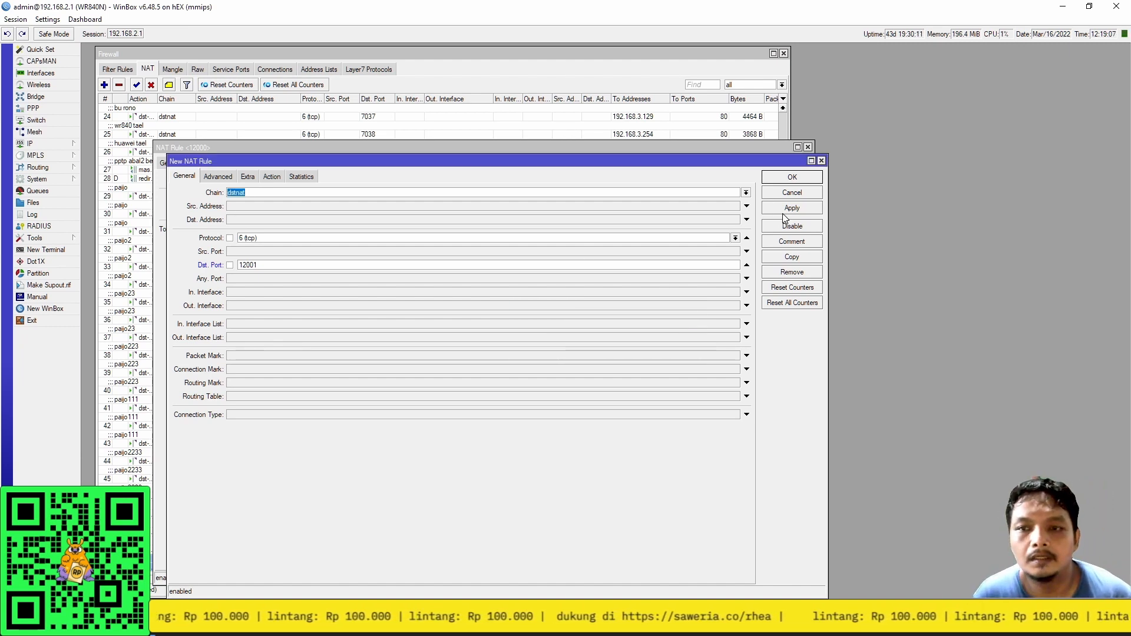
{"action": "left_click", "coordinate": [782, 178]}
{"action": "left_click", "coordinate": [778, 165]}
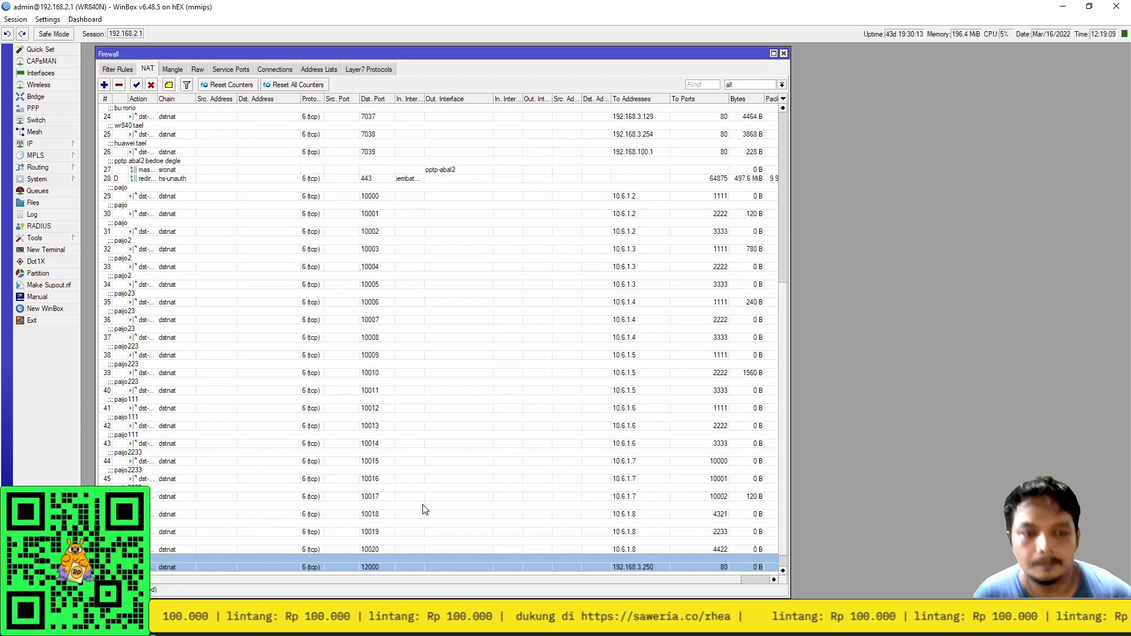
Review the 12000 and 12001 rules in the NAT list, then bring up the address notes.
{"action": "scroll", "coordinate": [420, 524], "scroll_direction": "down", "scroll_amount": 2}
{"action": "left_click", "coordinate": [380, 566]}
{"action": "left_click", "coordinate": [387, 550]}
{"action": "left_click", "coordinate": [395, 567]}
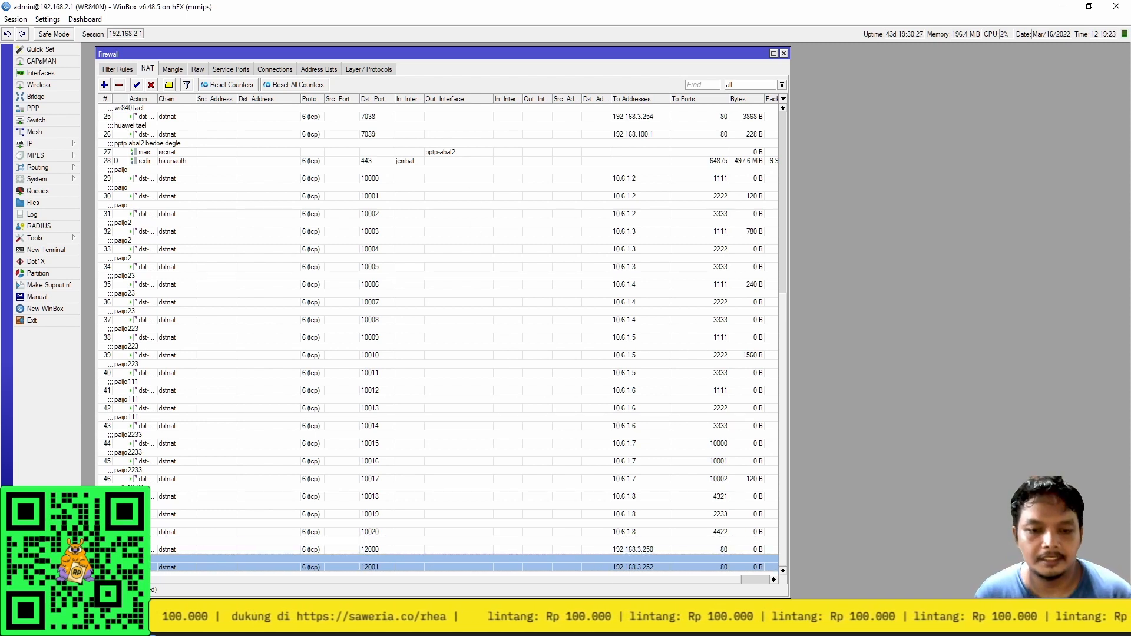
{"action": "key", "text": "alt+Tab"}
Append 'dari 12000' and 'dari 12001' to the two address lines in the notes.
{"action": "key", "text": "End"}
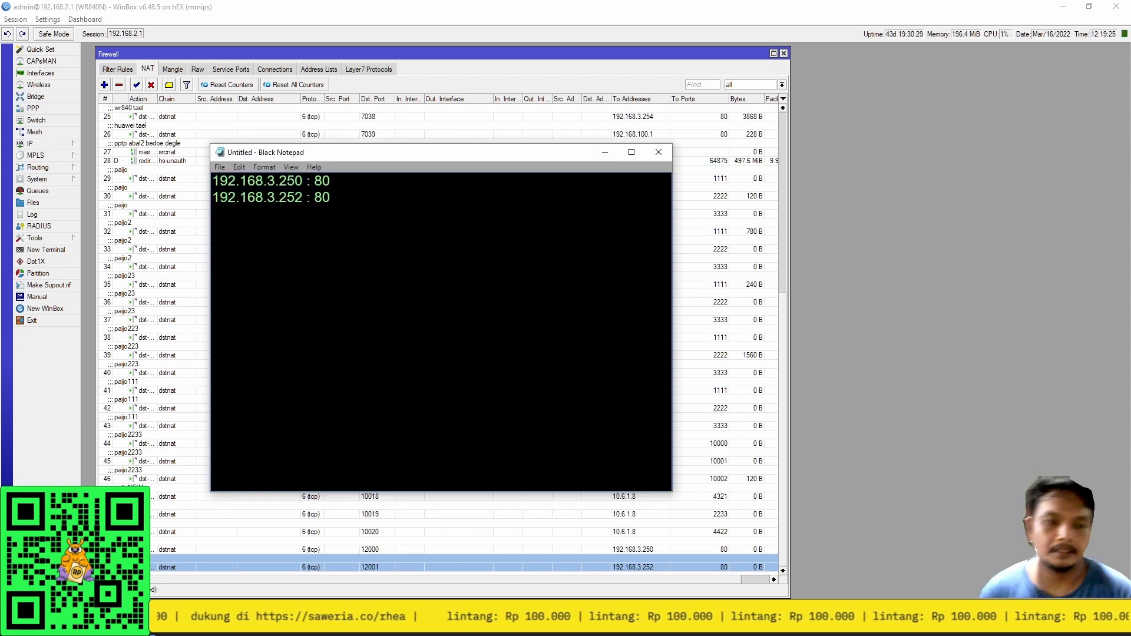
{"action": "type", "text": "dari 1"}
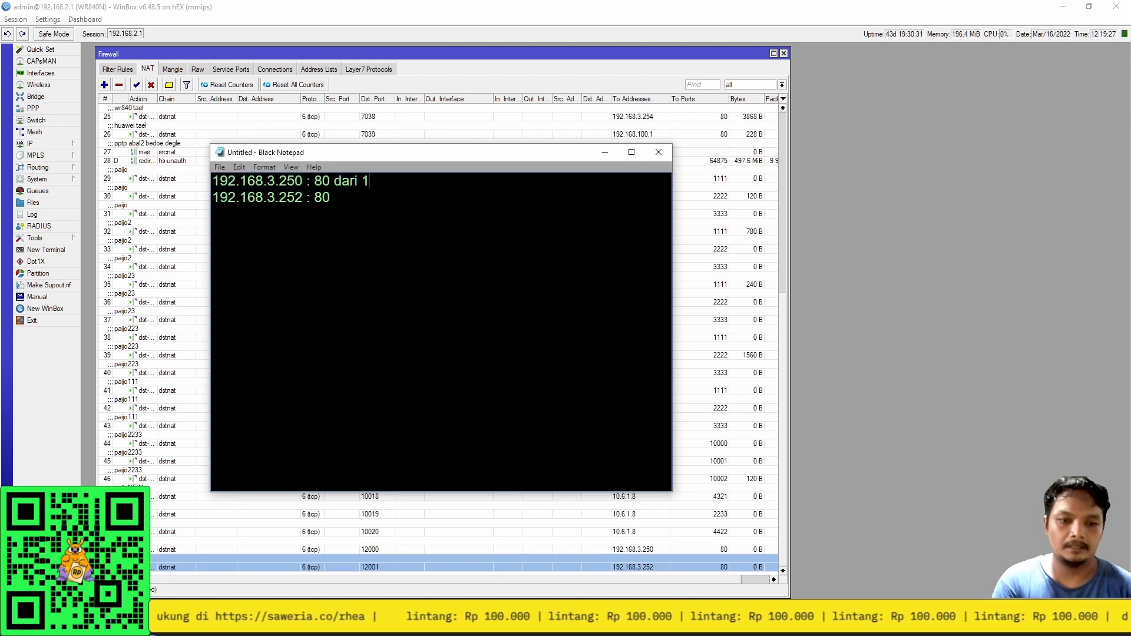
{"action": "type", "text": "2000"}
{"action": "key", "text": "Down"}
{"action": "type", "text": "dari 12001"}
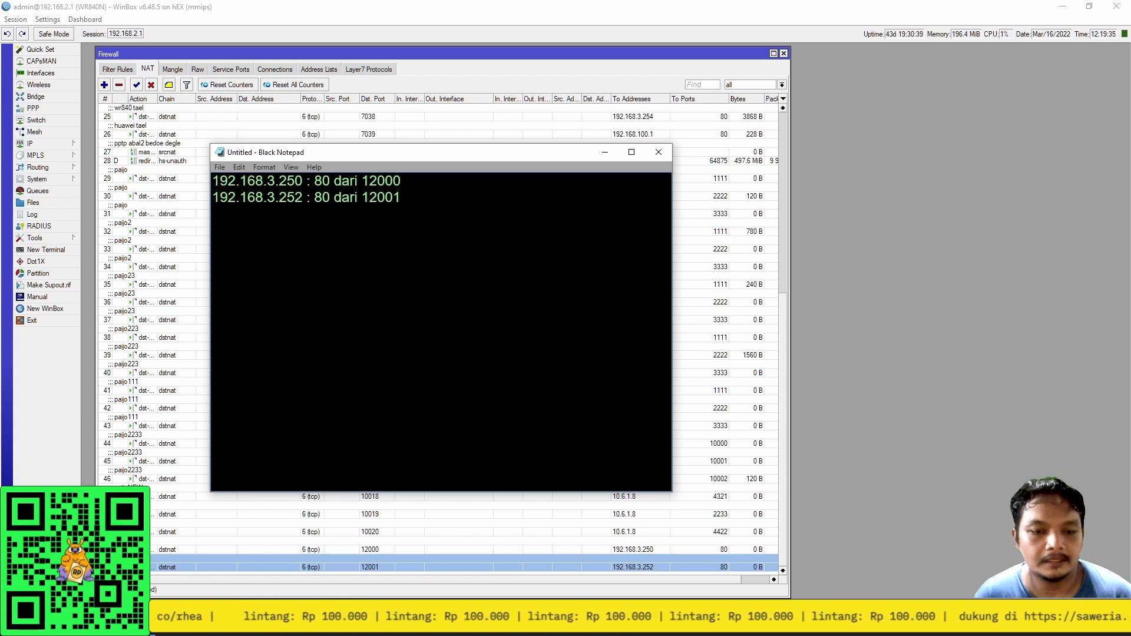
Bring the KONEK-TERUS dashboard in Chrome to the front.
{"action": "mouse_move", "coordinate": [514, 592]}
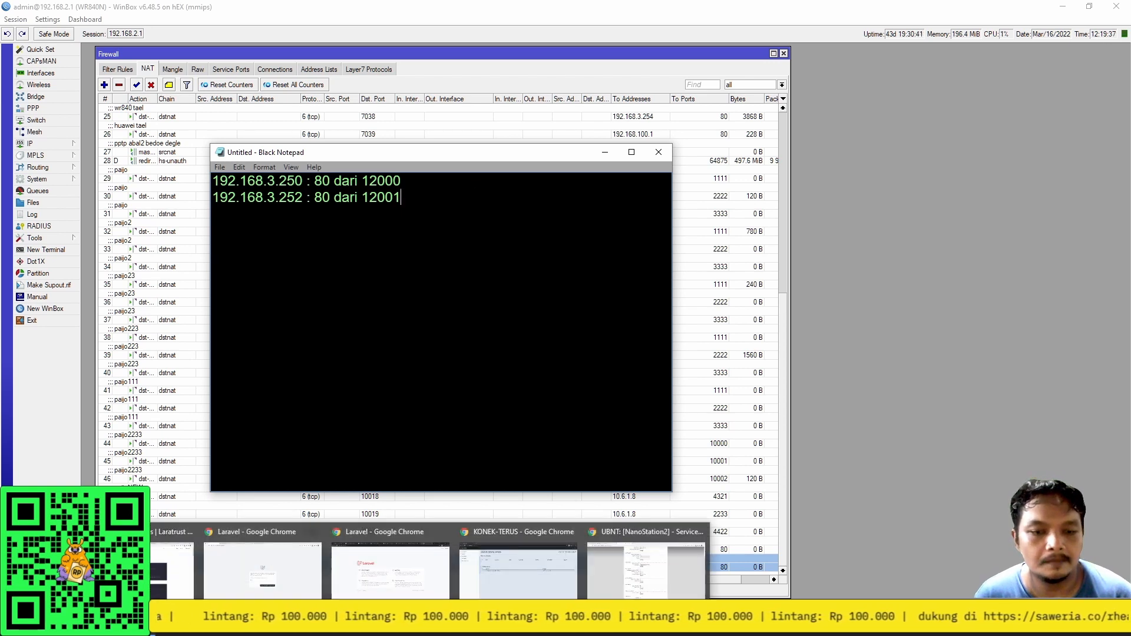
{"action": "mouse_move", "coordinate": [390, 624]}
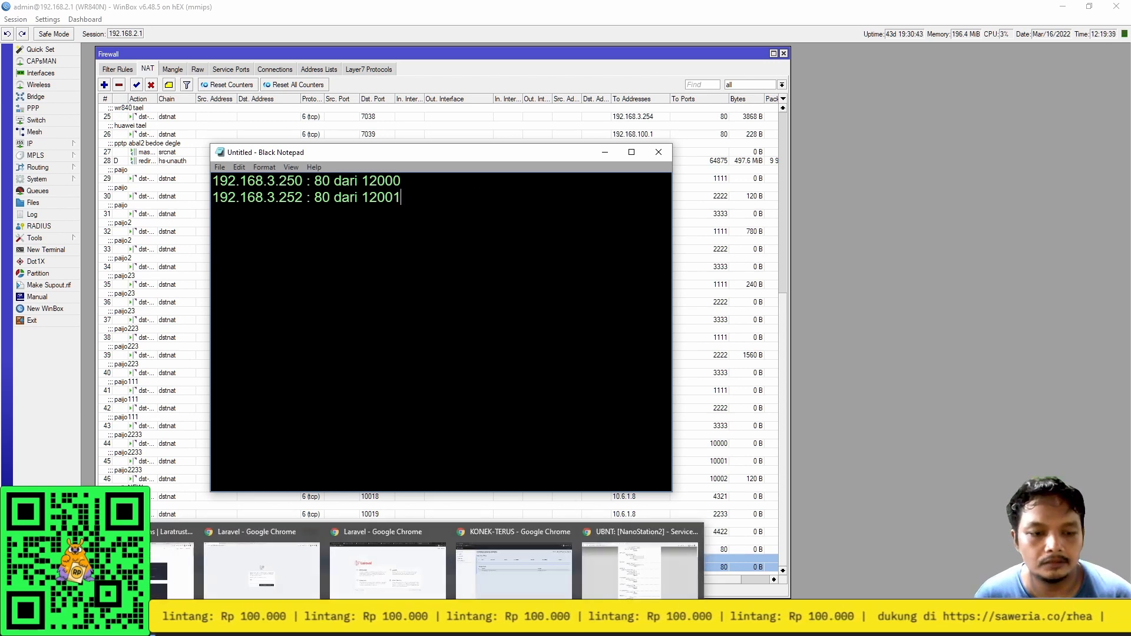
{"action": "left_click", "coordinate": [528, 561]}
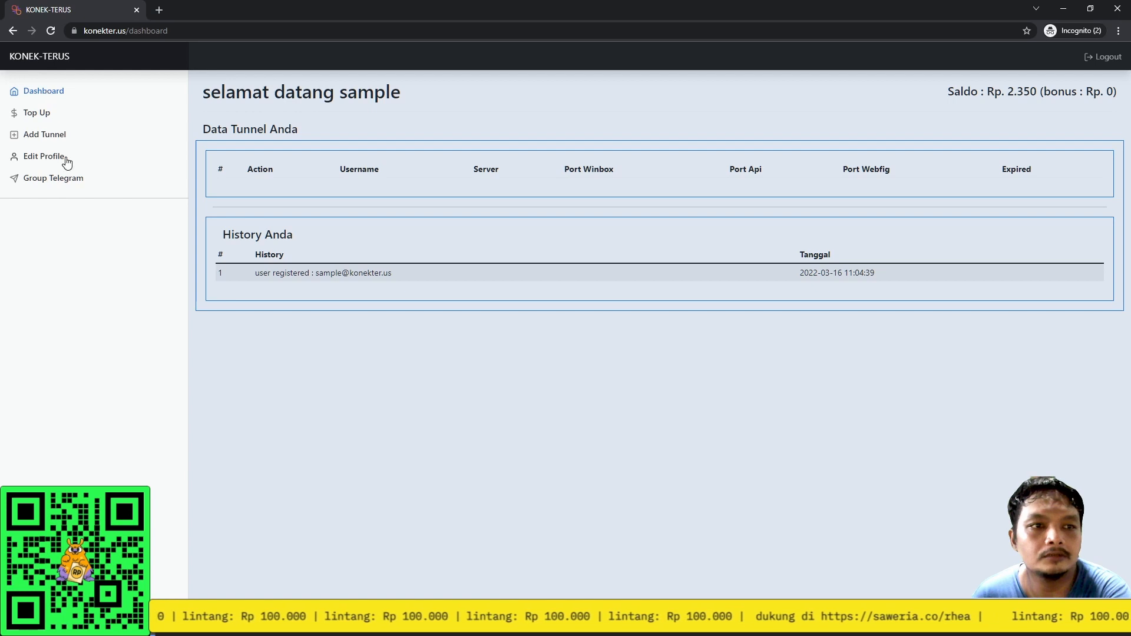
Start a new tunnel in KONEK-TERUS and enter its username and password.
{"action": "left_click", "coordinate": [55, 133]}
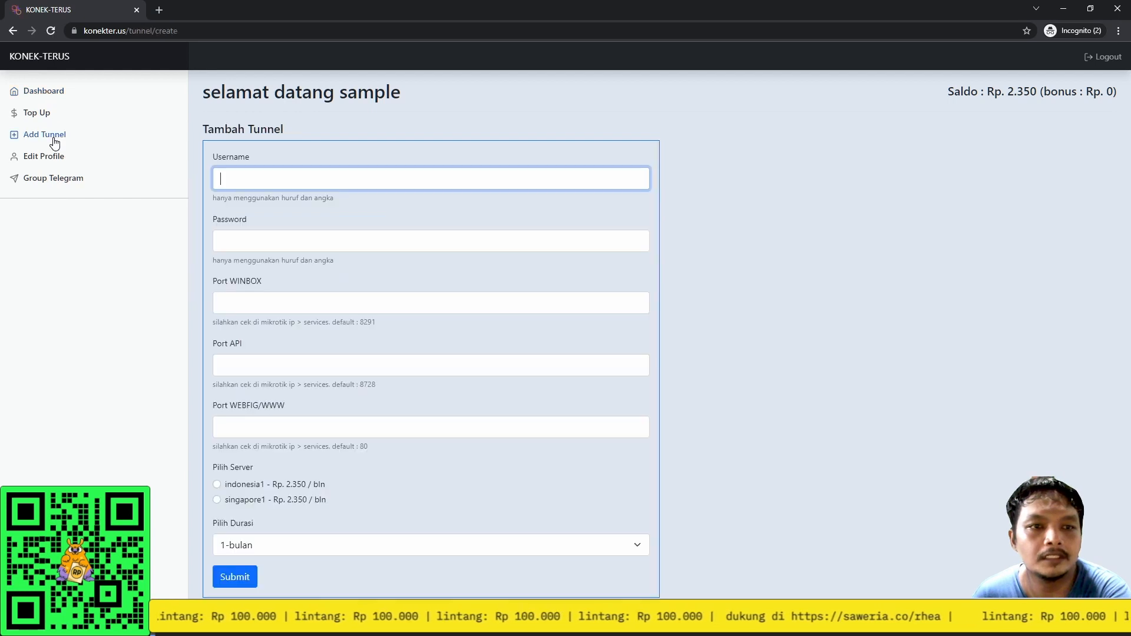
{"action": "left_click", "coordinate": [285, 175]}
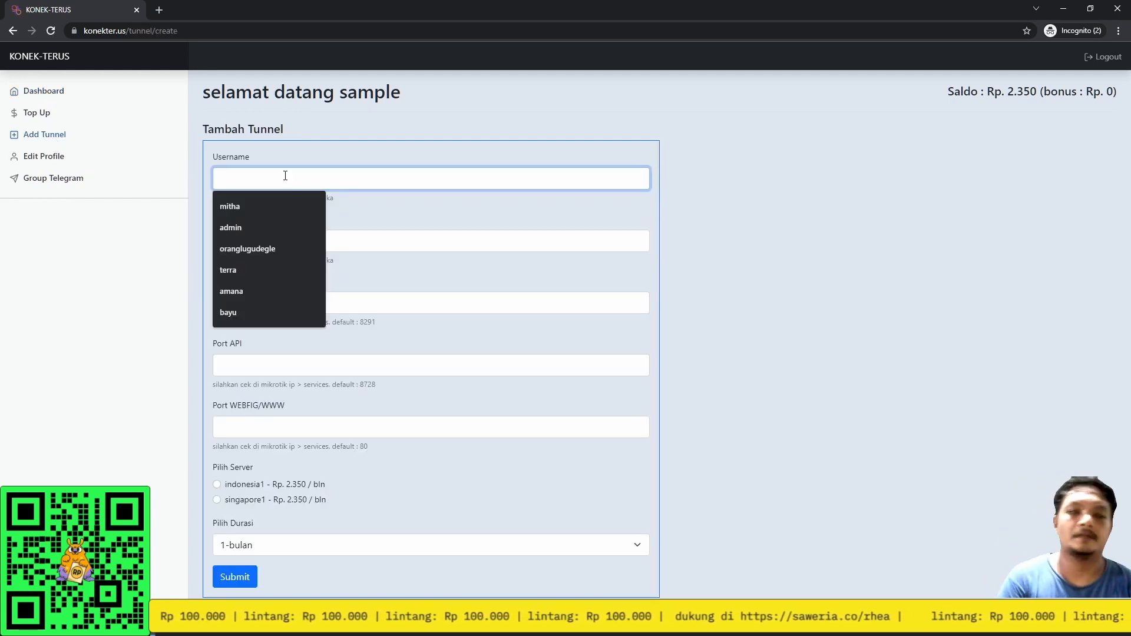
{"action": "type", "text": "sample"}
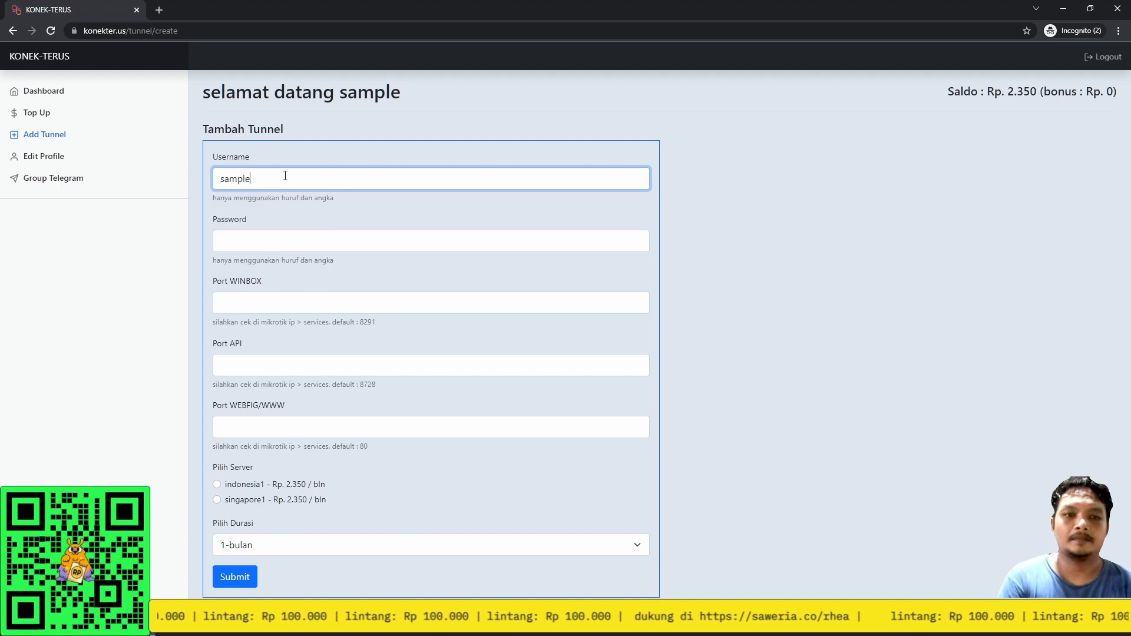
{"action": "type", "text": "tunnel"}
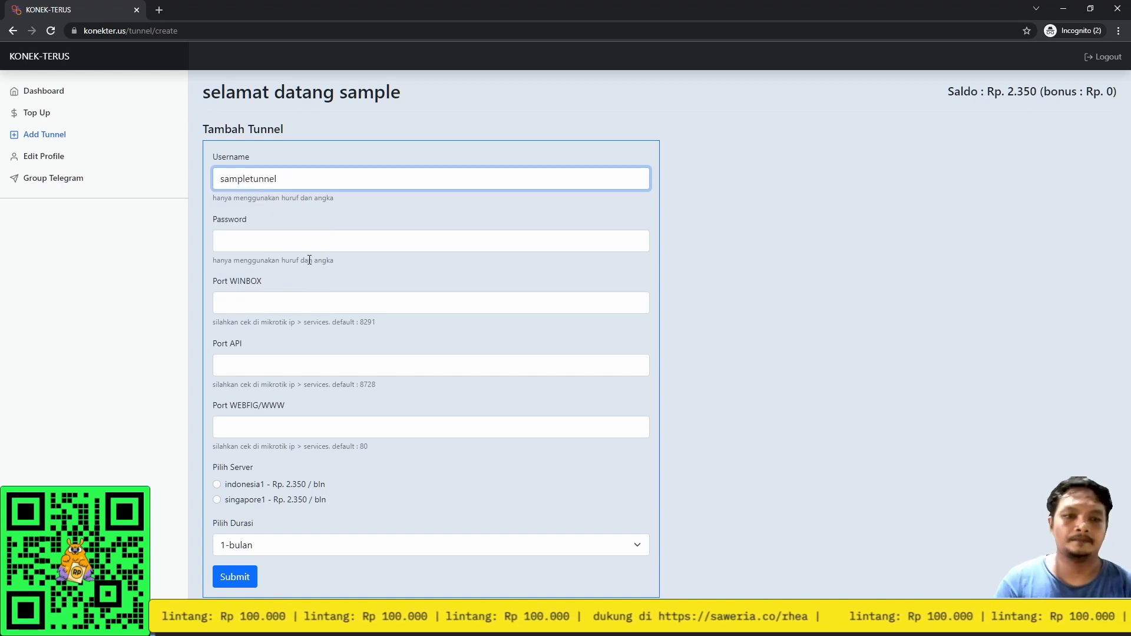
{"action": "left_click", "coordinate": [317, 246]}
{"action": "type", "text": "1234123"}
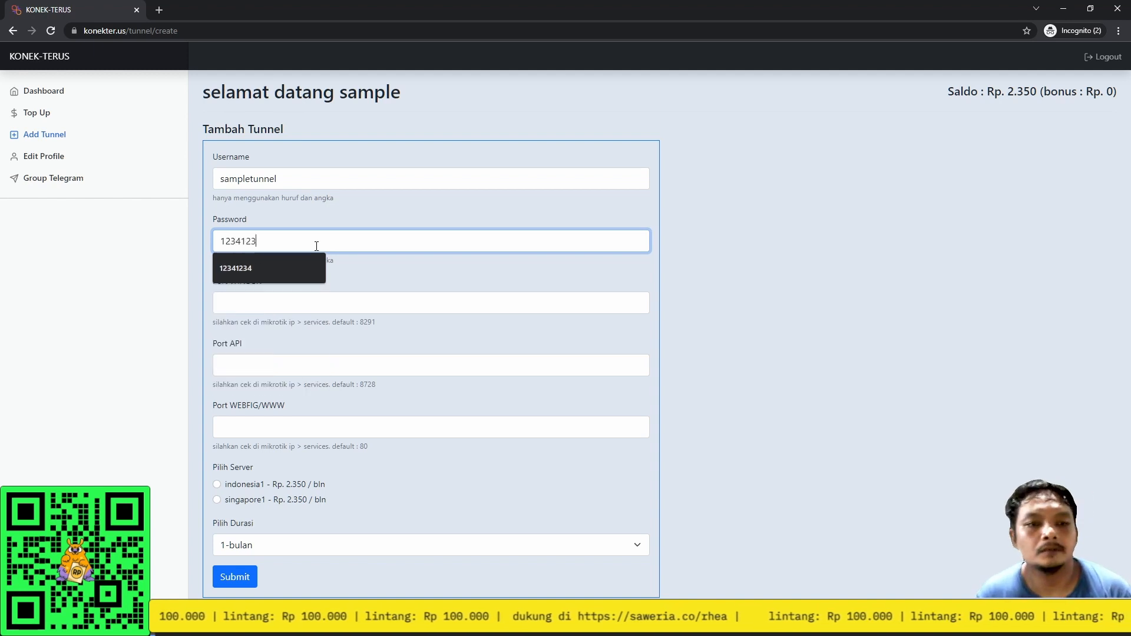
{"action": "type", "text": "4"}
Enter ports 12000, 12001 and 12002, choose the singapore1 server, and submit the tunnel.
{"action": "left_click", "coordinate": [290, 304]}
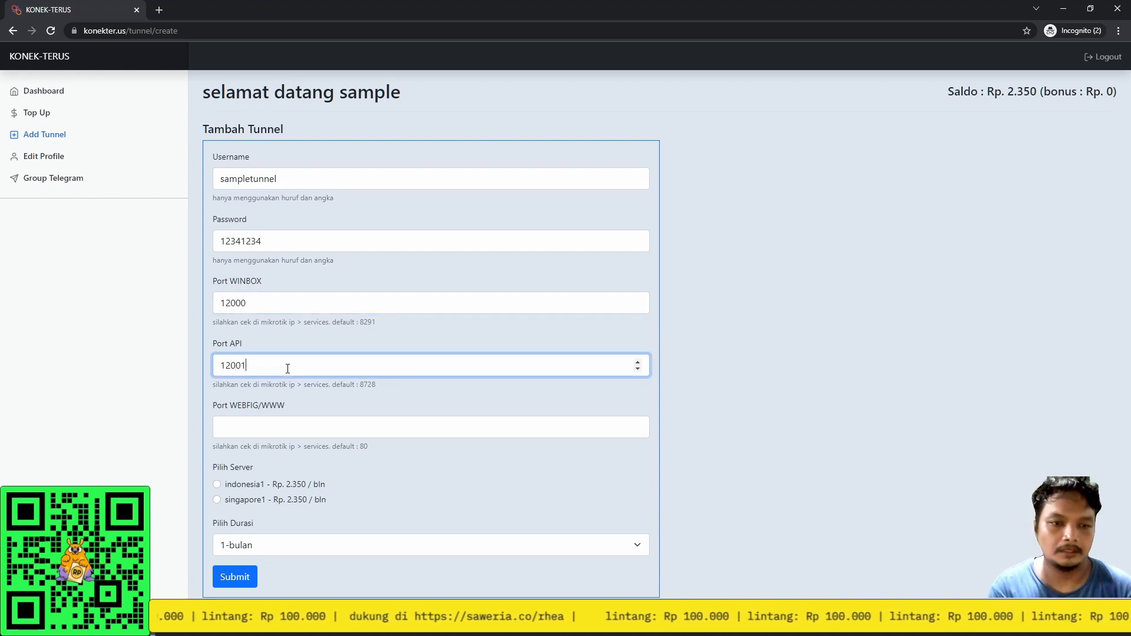
{"action": "left_click", "coordinate": [238, 326]}
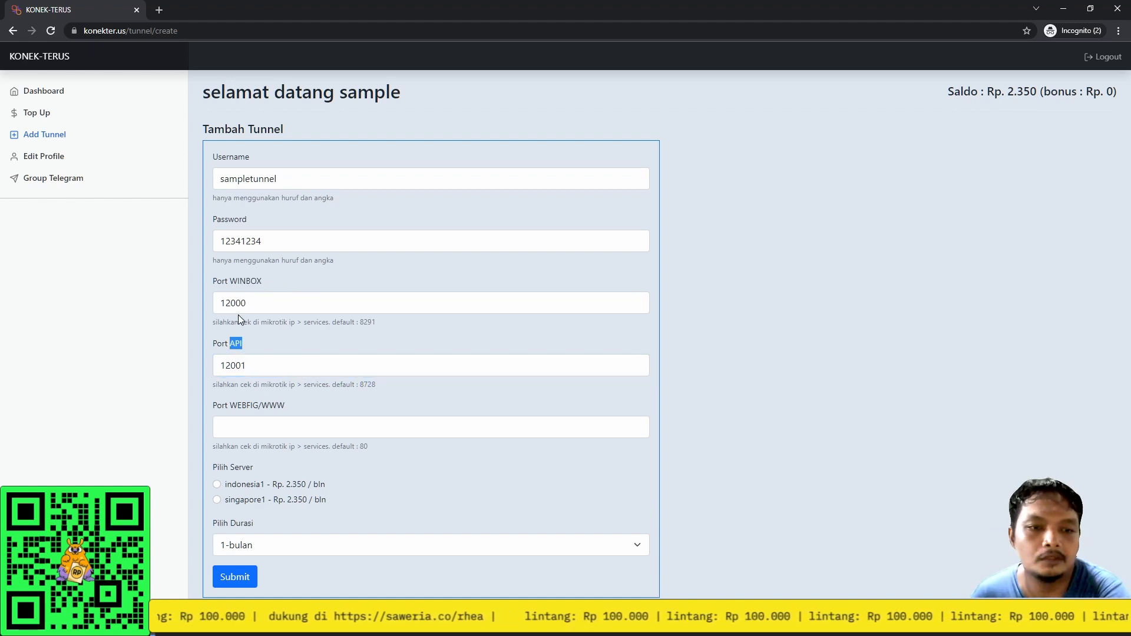
{"action": "left_click", "coordinate": [276, 428]}
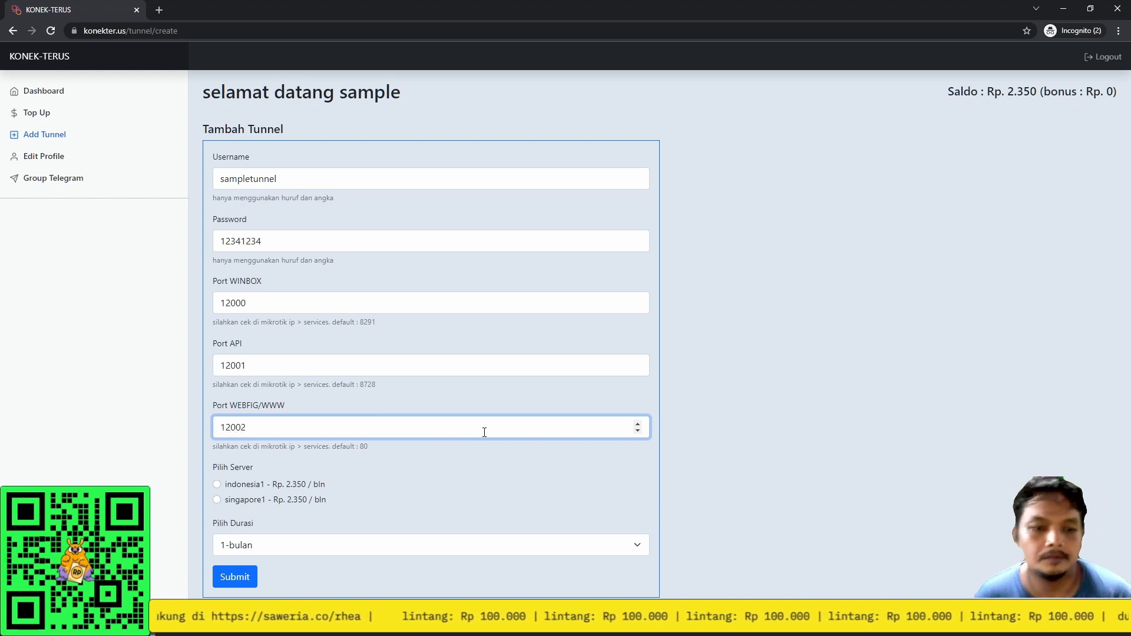
{"action": "left_click", "coordinate": [235, 487]}
{"action": "left_click", "coordinate": [239, 500]}
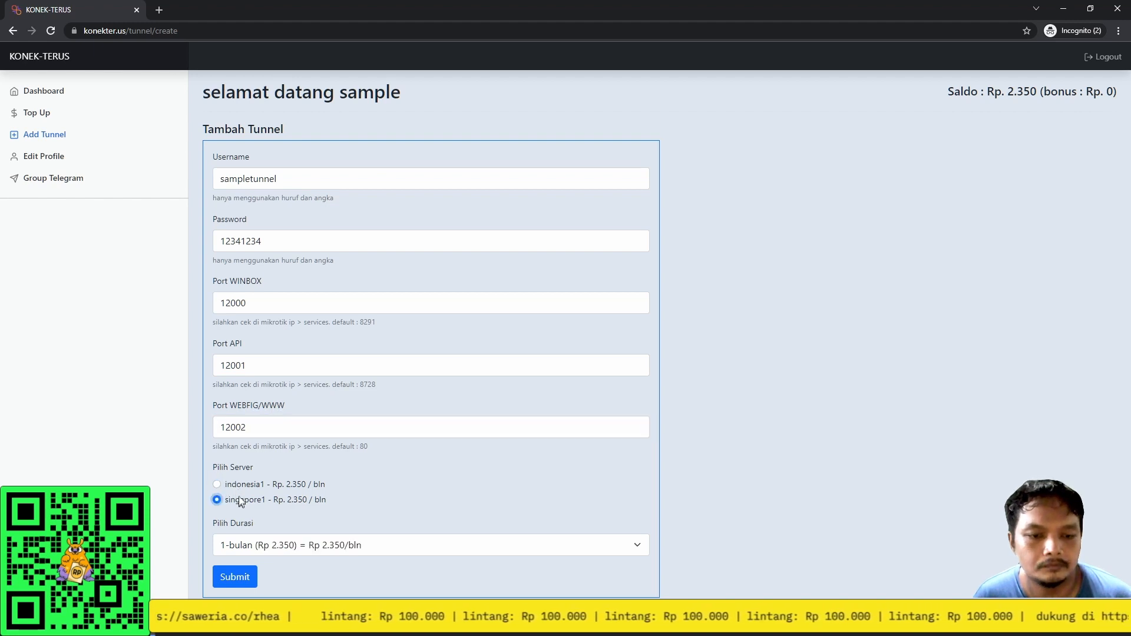
{"action": "left_click", "coordinate": [235, 577]}
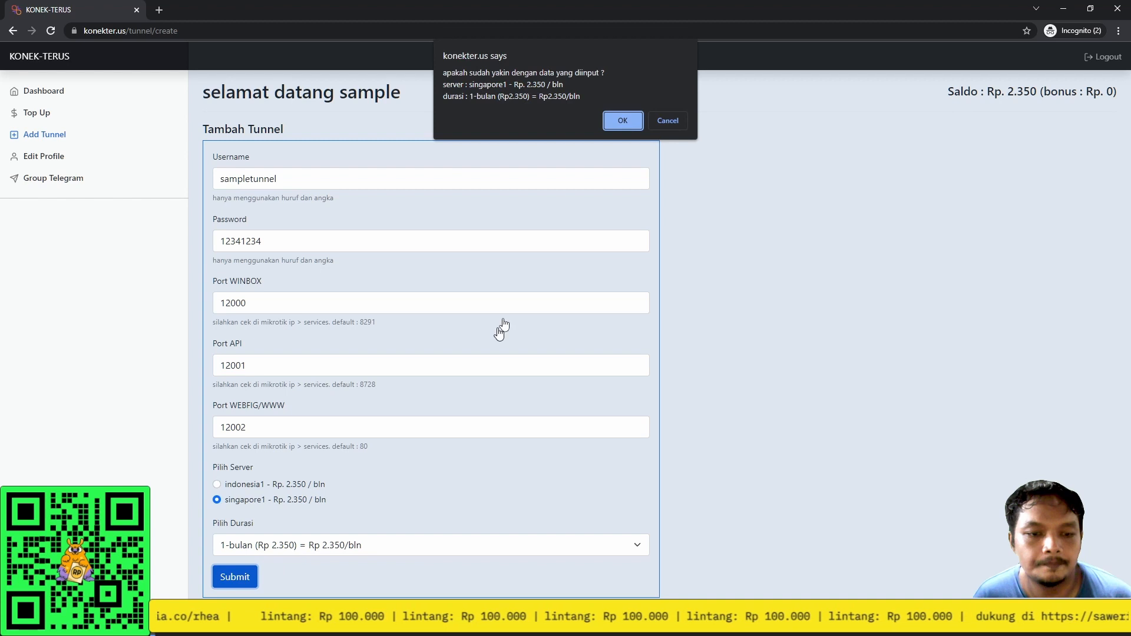
Confirm the tunnel creation and open the new tunnel's detail page.
{"action": "left_click", "coordinate": [613, 117]}
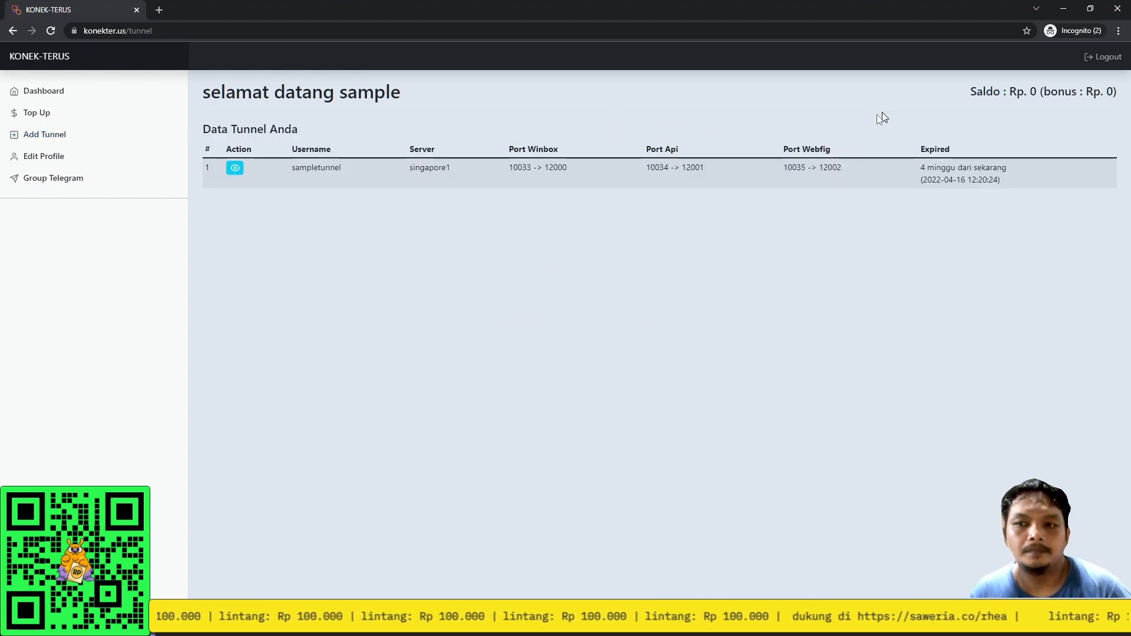
{"action": "left_click_drag", "start_coordinate": [510, 167], "coordinate": [534, 167]}
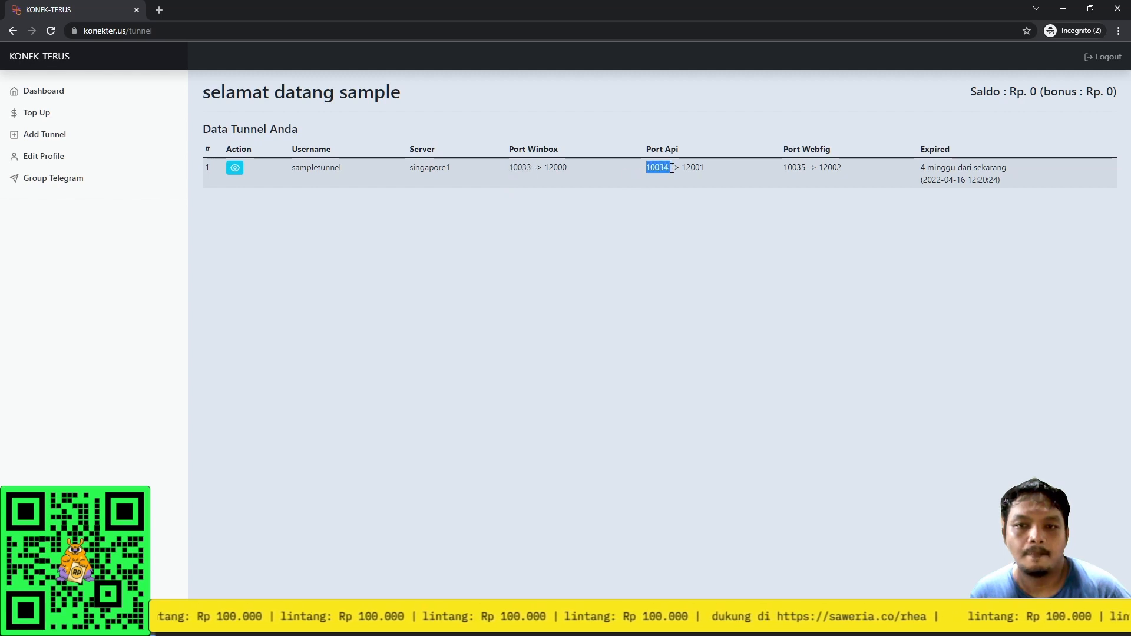
{"action": "left_click", "coordinate": [234, 170]}
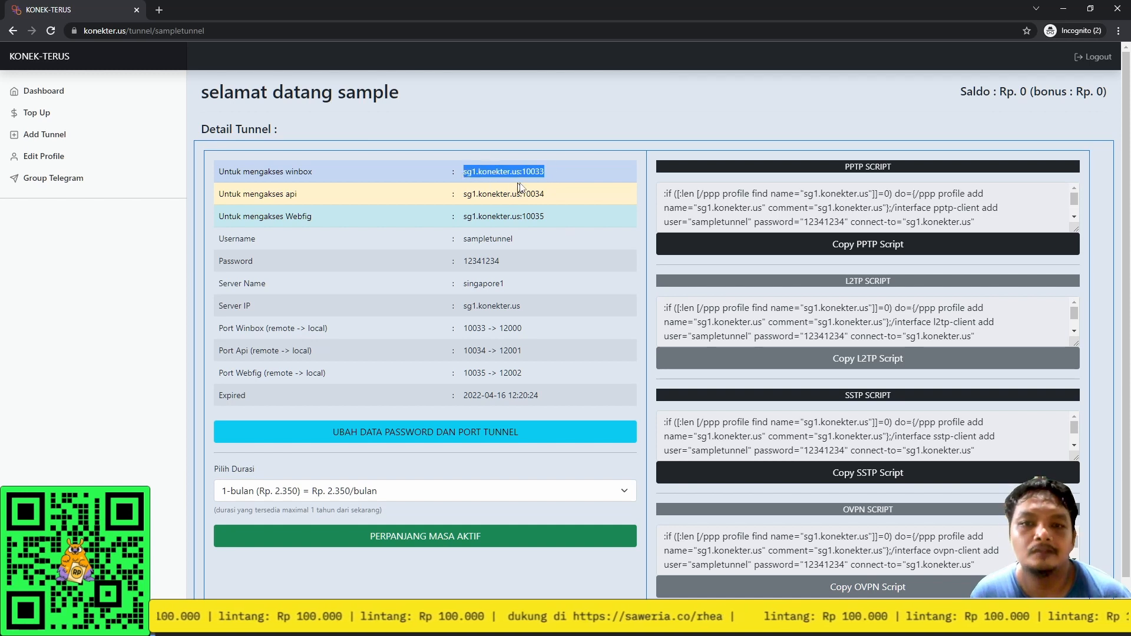
Review the port mappings, such as 12000 to sg1.konekter.us:10033, and copy the SSTP script.
{"action": "double_click", "coordinate": [500, 328]}
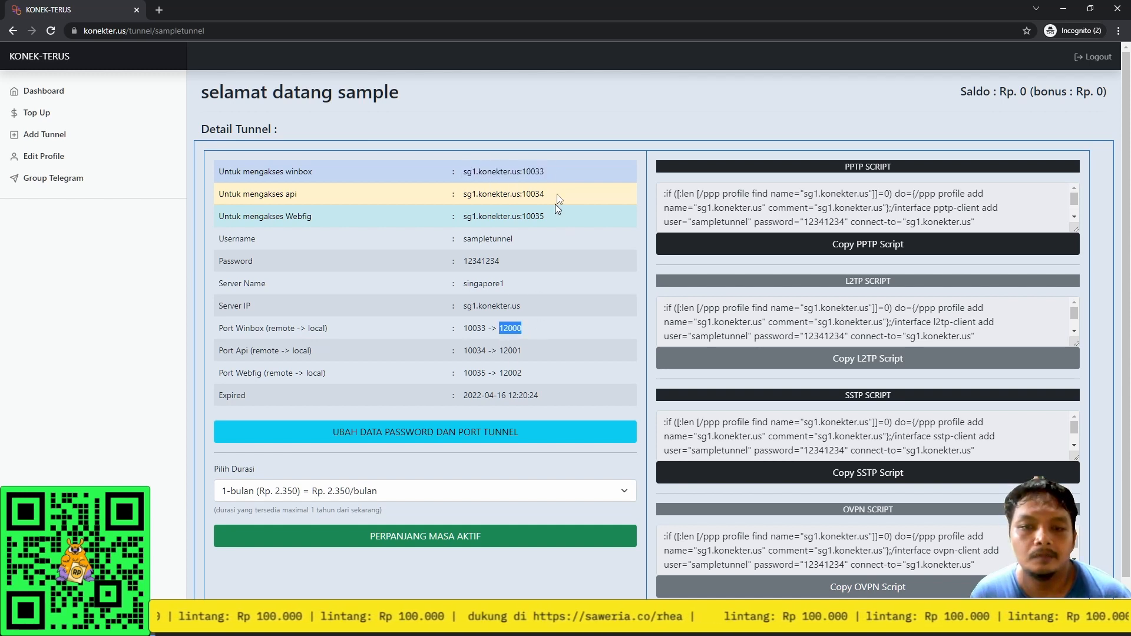
{"action": "left_click_drag", "start_coordinate": [525, 173], "coordinate": [456, 176]}
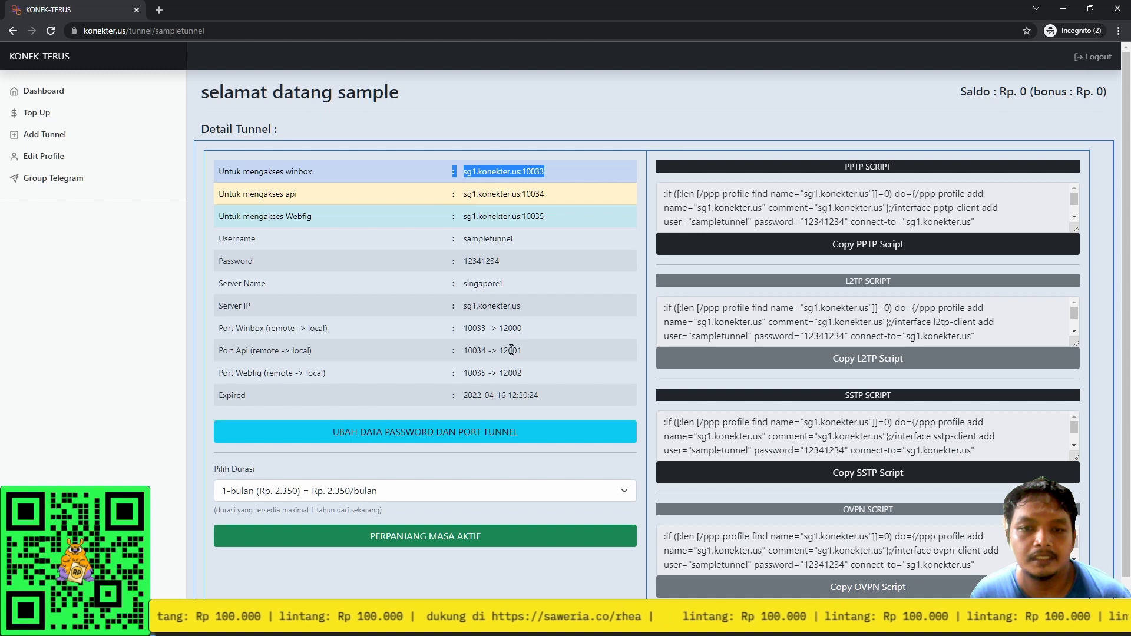
{"action": "left_click_drag", "start_coordinate": [504, 349], "coordinate": [526, 352]}
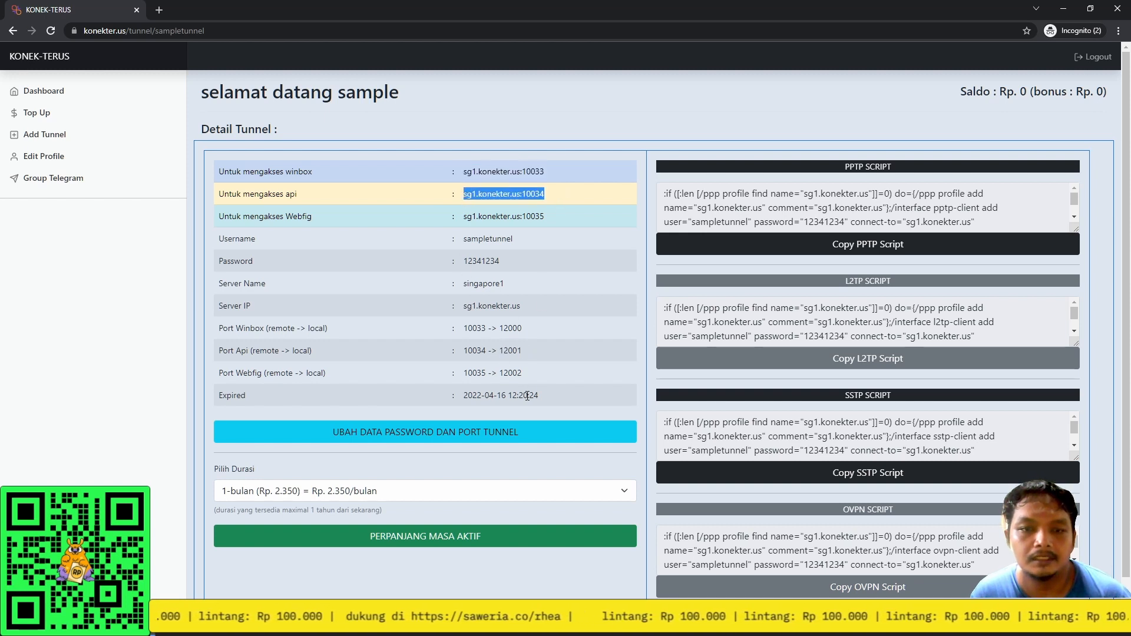
{"action": "left_click_drag", "start_coordinate": [547, 216], "coordinate": [476, 219]}
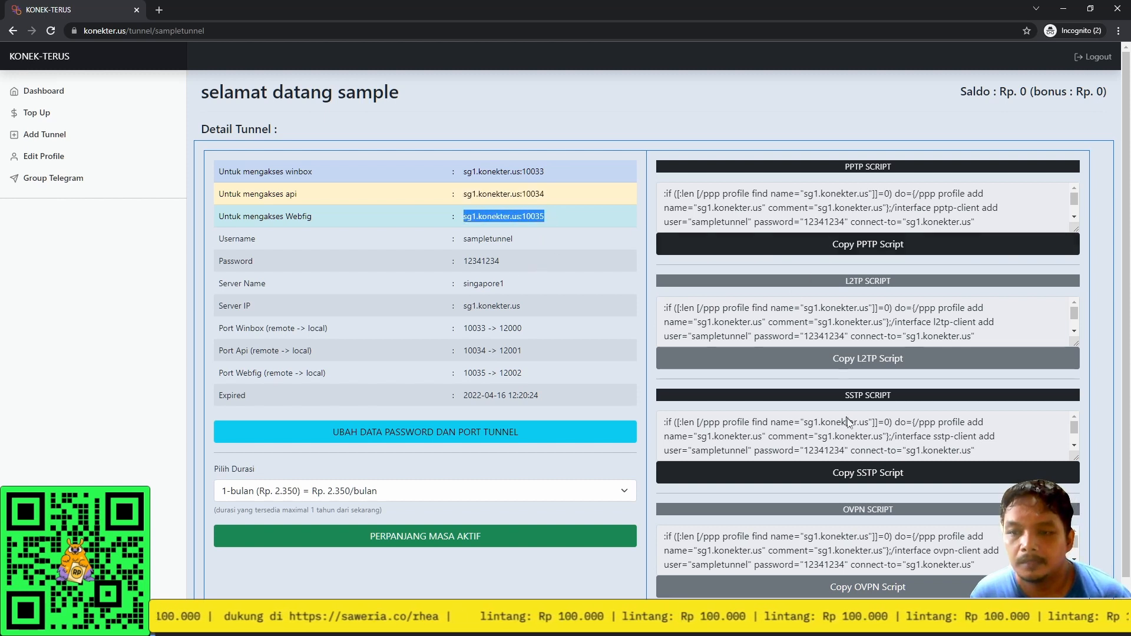
{"action": "left_click", "coordinate": [858, 482]}
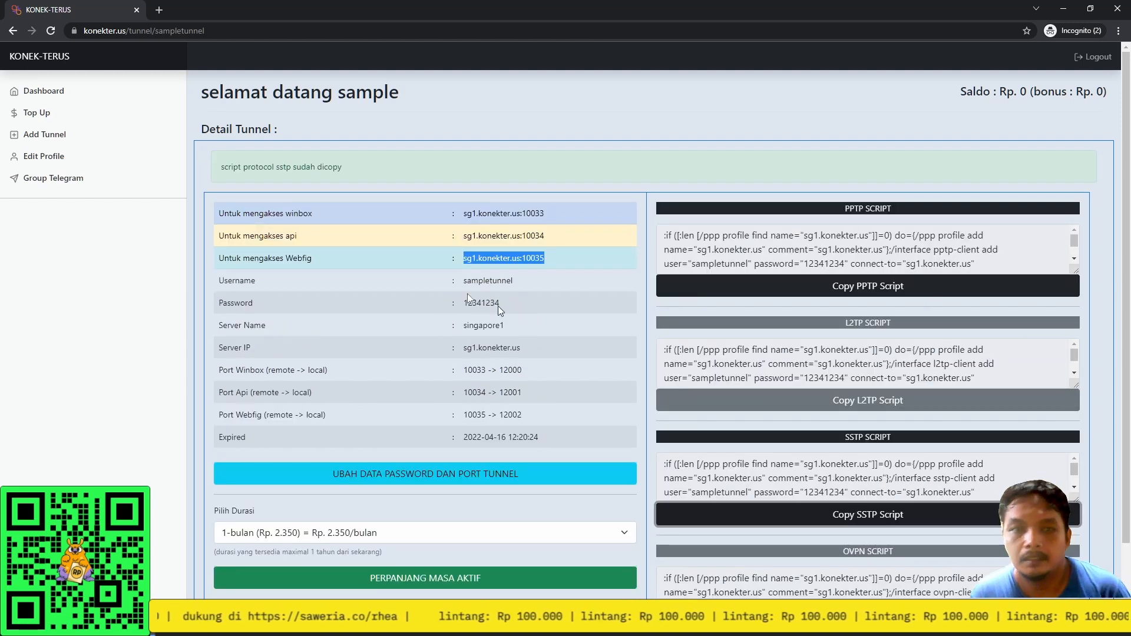
Paste the konekter.us SSTP script into a new WinBox terminal to create the client.
{"action": "key", "text": "alt+Tab"}
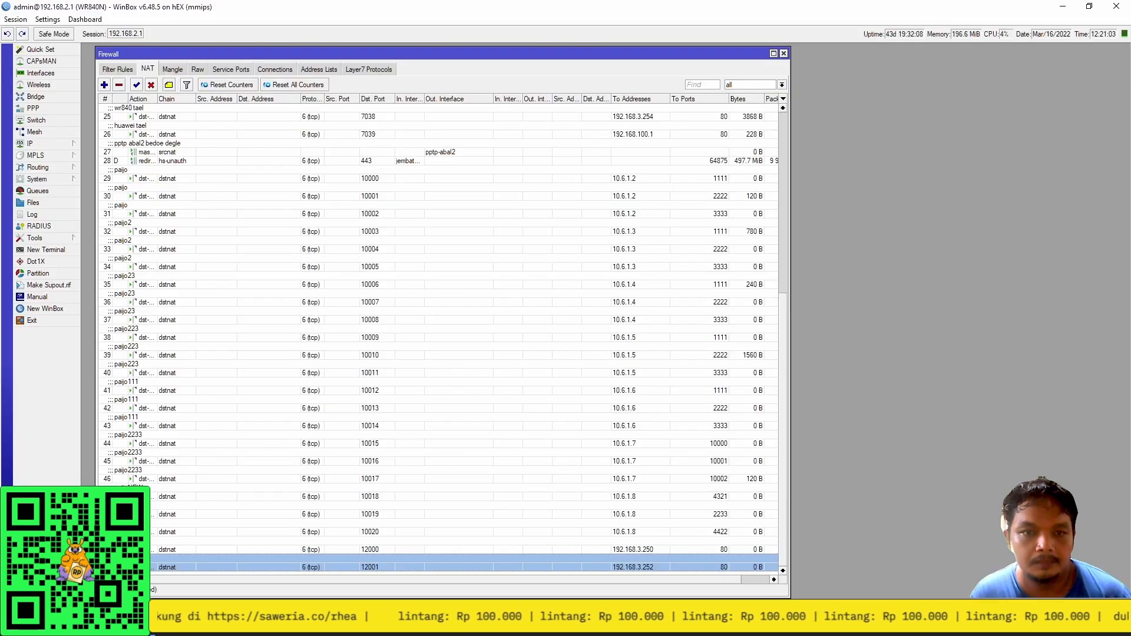
{"action": "left_click", "coordinate": [54, 250]}
{"action": "right_click", "coordinate": [403, 481]}
{"action": "left_click", "coordinate": [430, 531]}
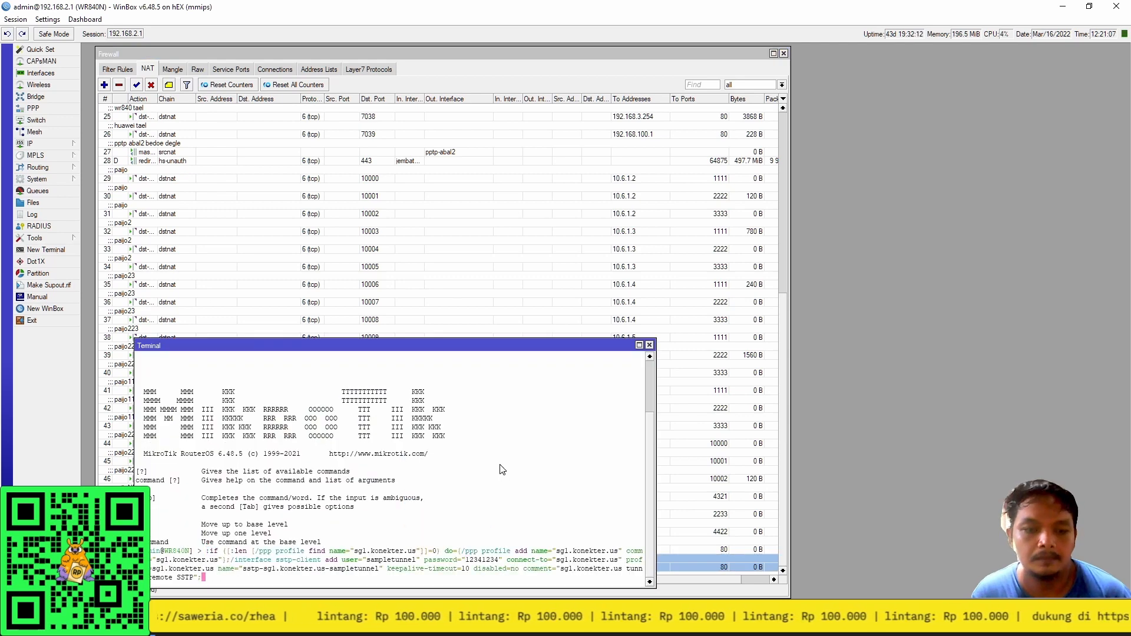
{"action": "left_click", "coordinate": [649, 345]}
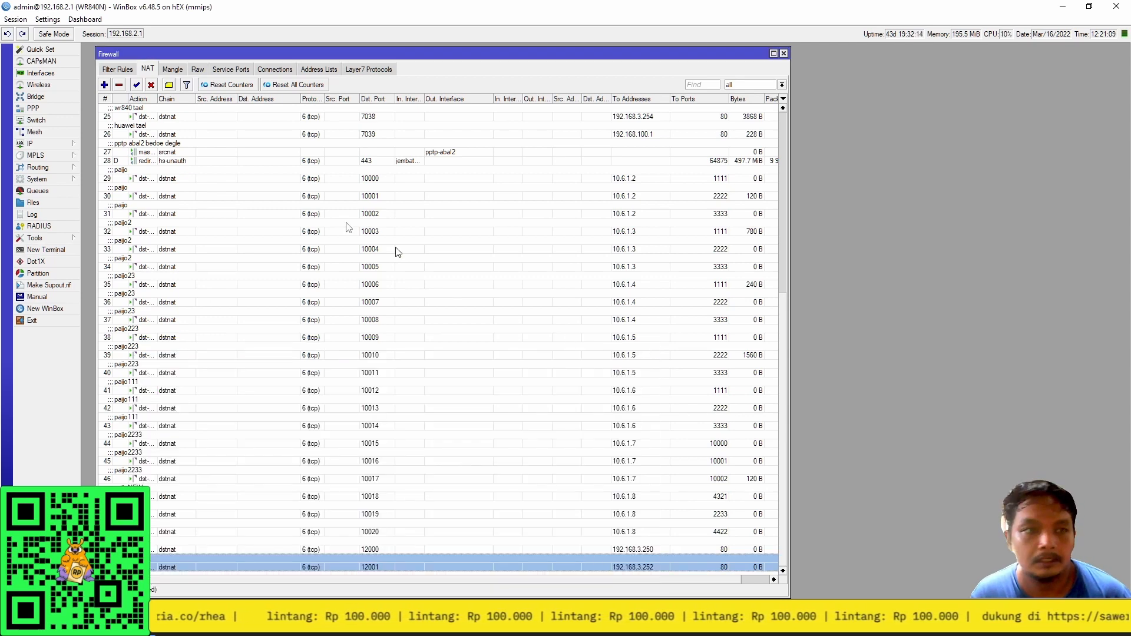
Confirm in Interfaces that sstp-sg1.konekter.us-sampletunnel is connected, then return to the KONEK-TERUS page.
{"action": "left_click", "coordinate": [42, 73]}
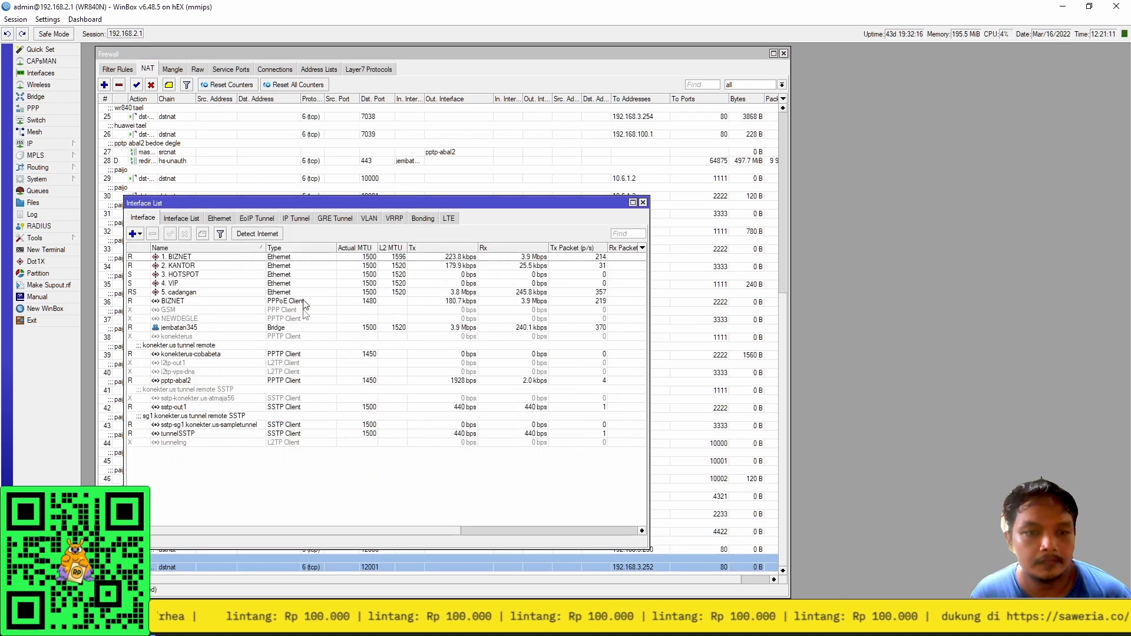
{"action": "left_click", "coordinate": [195, 426]}
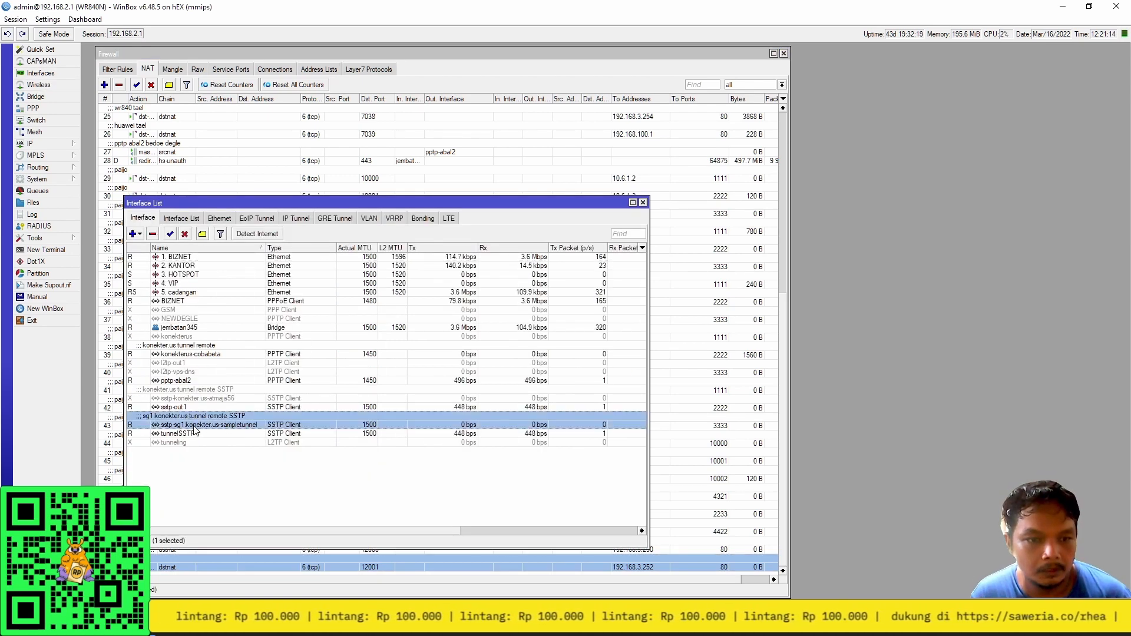
{"action": "double_click", "coordinate": [240, 428]}
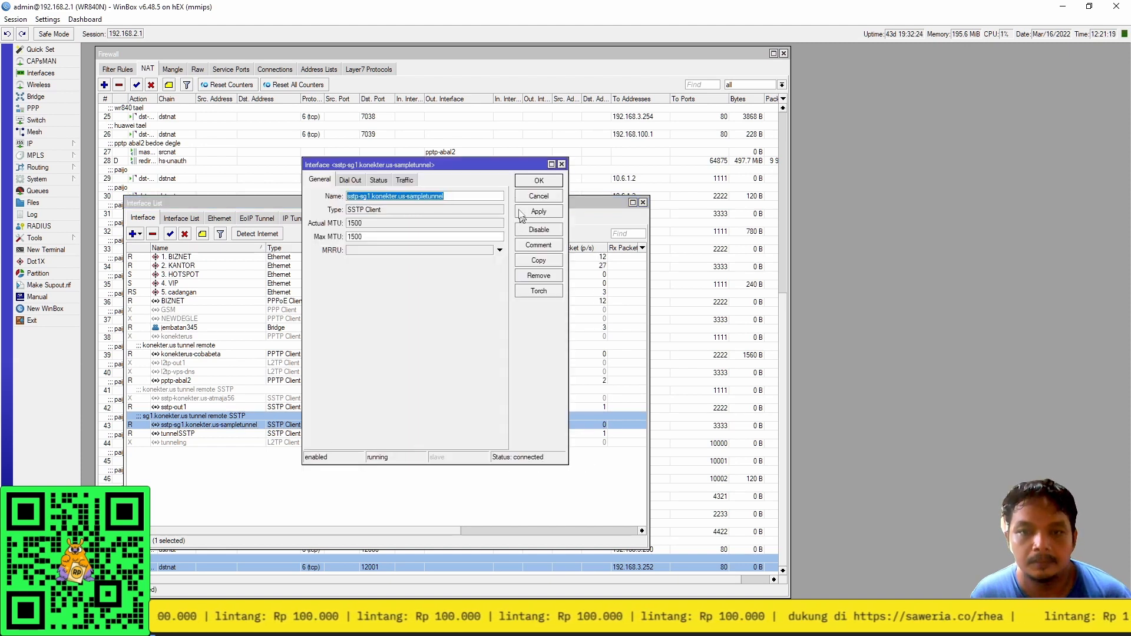
{"action": "left_click", "coordinate": [523, 180]}
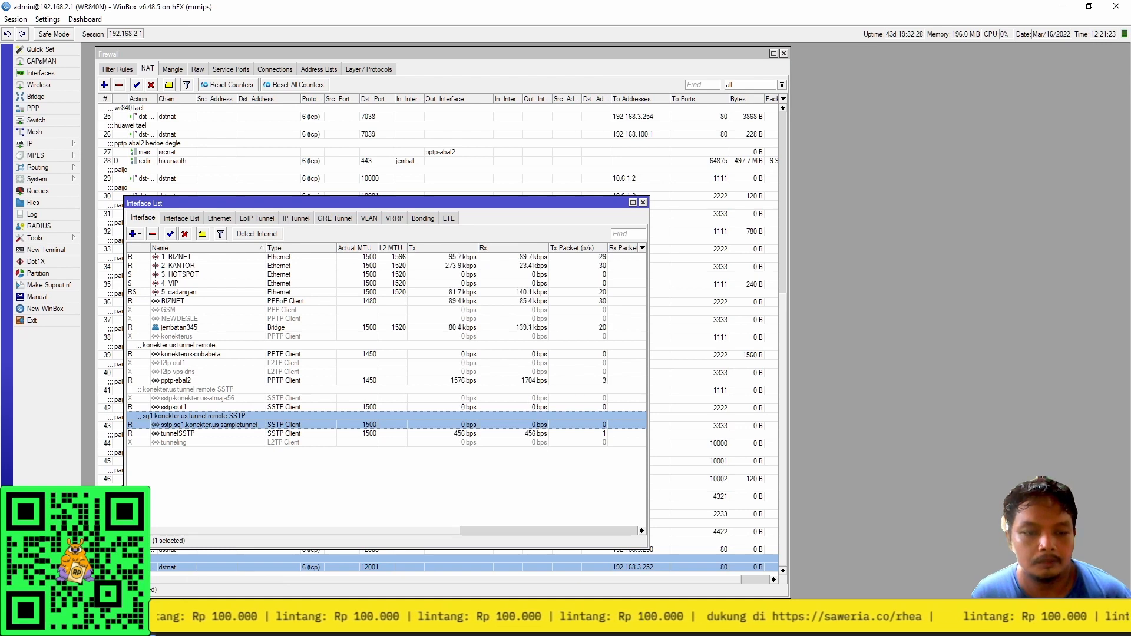
{"action": "mouse_move", "coordinate": [390, 625]}
{"action": "left_click", "coordinate": [510, 560]}
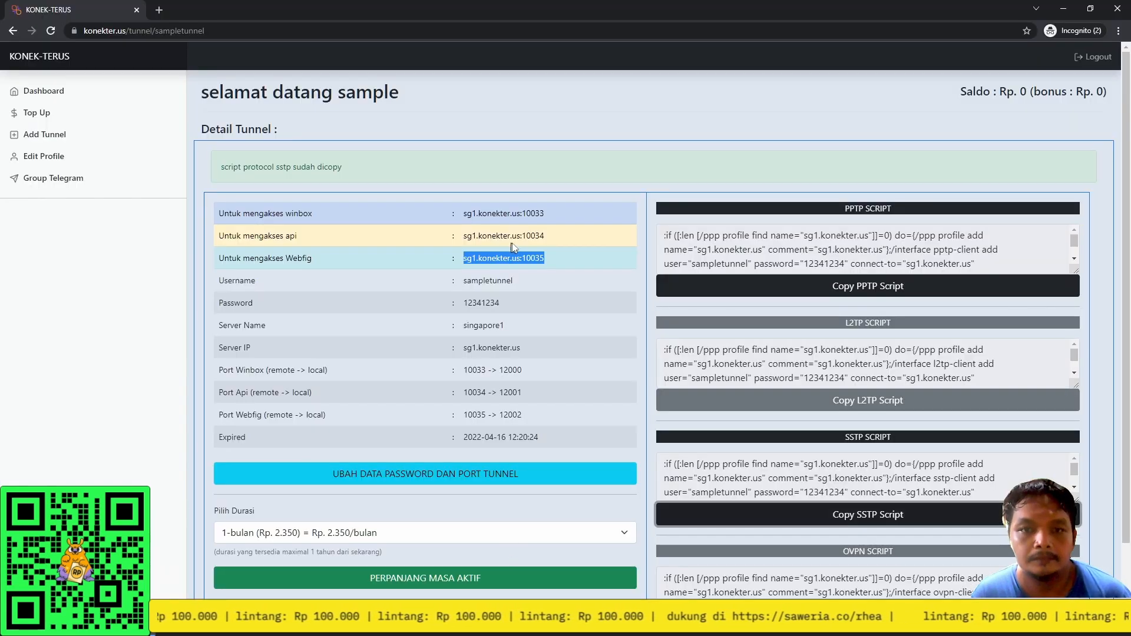
Copy the remote address sg1.konekter.us:10033 and load it in a new browser tab.
{"action": "left_click_drag", "start_coordinate": [554, 212], "coordinate": [462, 211]}
{"action": "key", "text": "ctrl+c"}
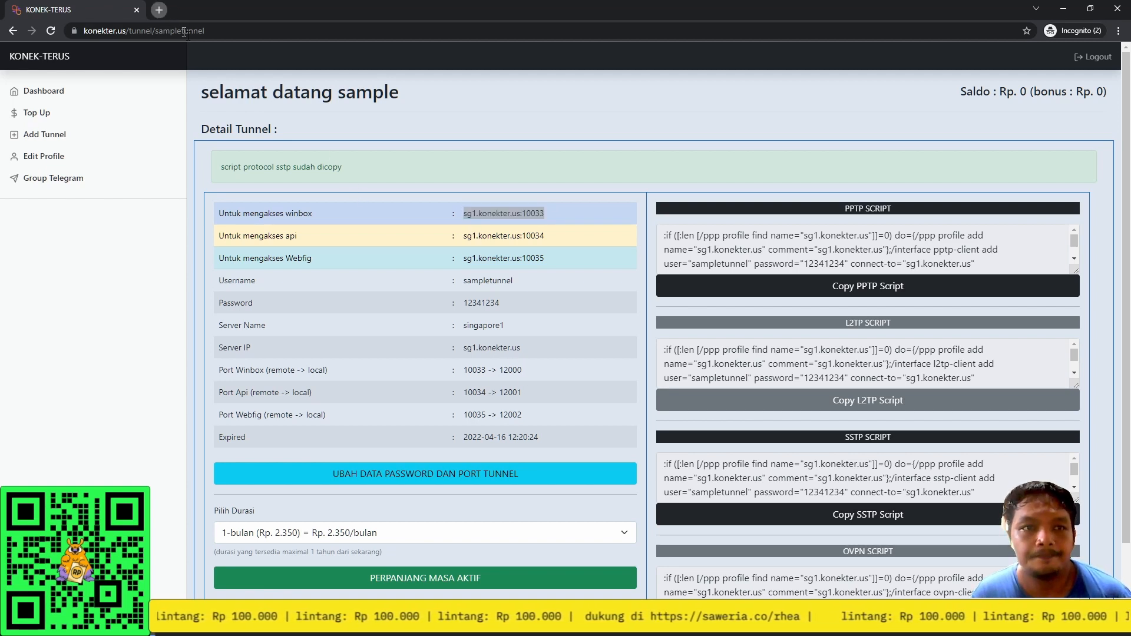
{"action": "left_click", "coordinate": [159, 9]}
{"action": "key", "text": "ctrl+v"}
{"action": "key", "text": "Return"}
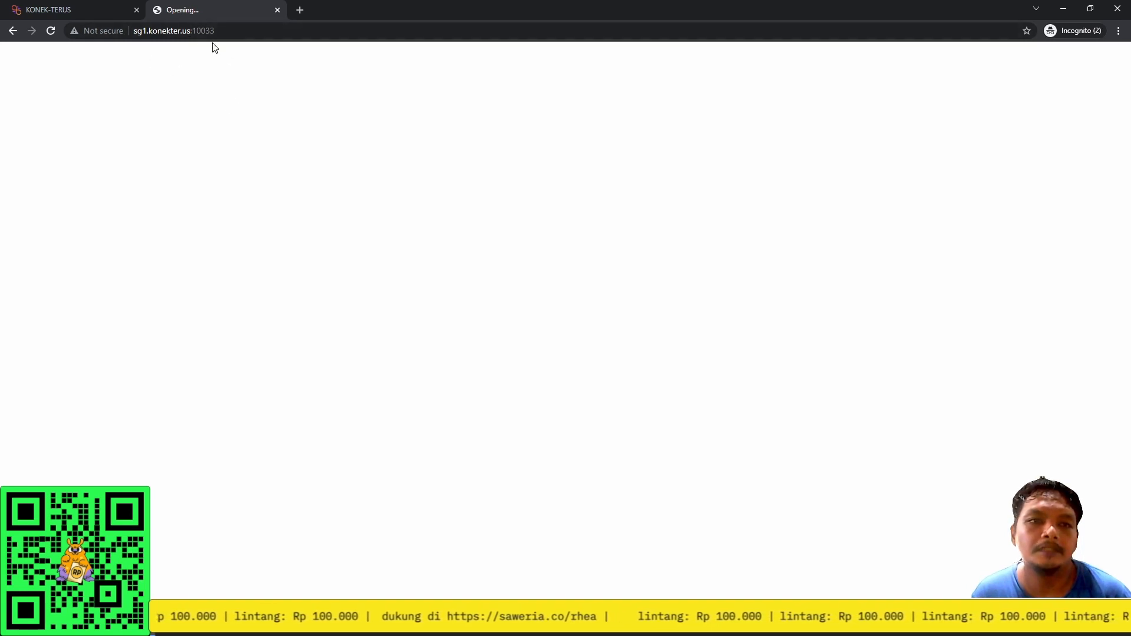
Change the port to 10034 to reach the airOS login page, and start filling in the username.
{"action": "right_click", "coordinate": [216, 177]}
{"action": "left_click", "coordinate": [249, 141]}
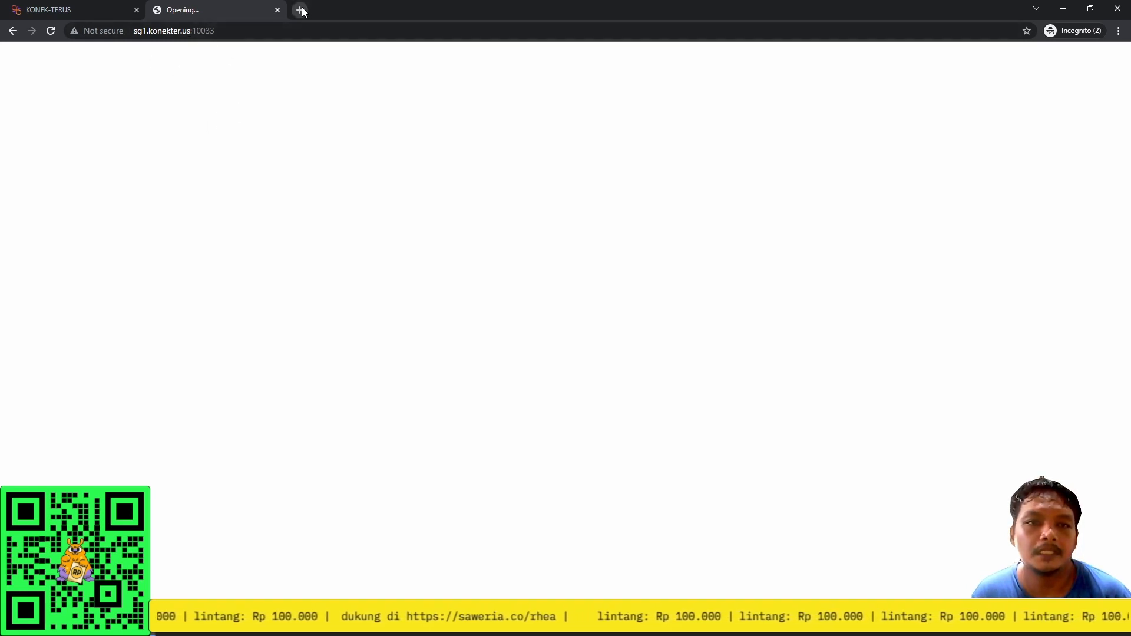
{"action": "left_click", "coordinate": [217, 40]}
{"action": "left_click", "coordinate": [218, 41]}
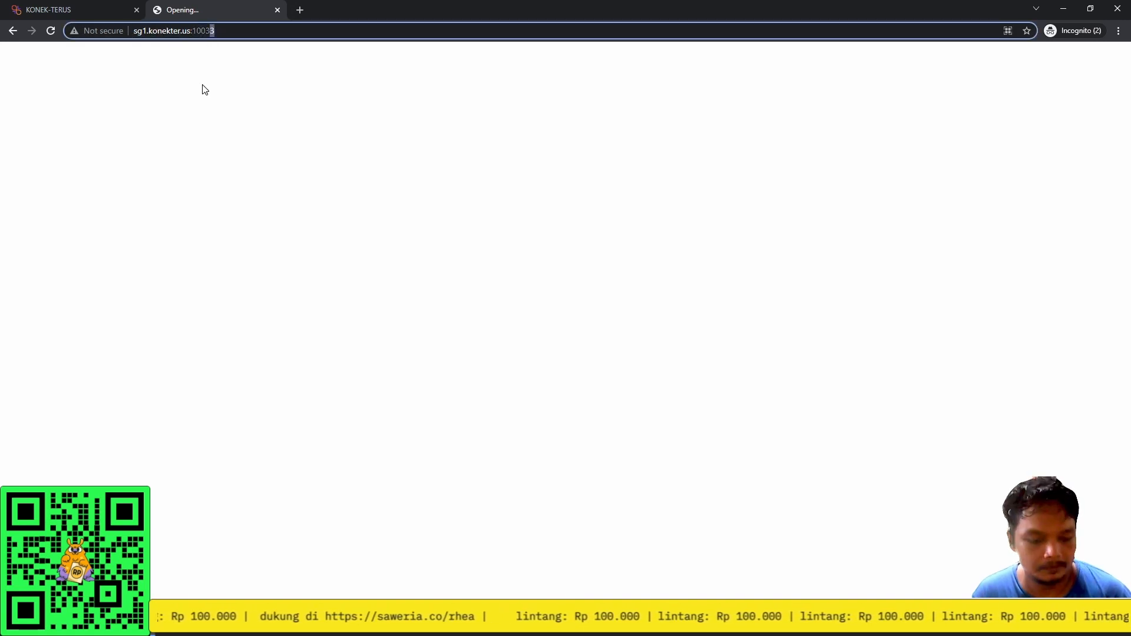
{"action": "type", "text": "4"}
{"action": "key", "text": "Return"}
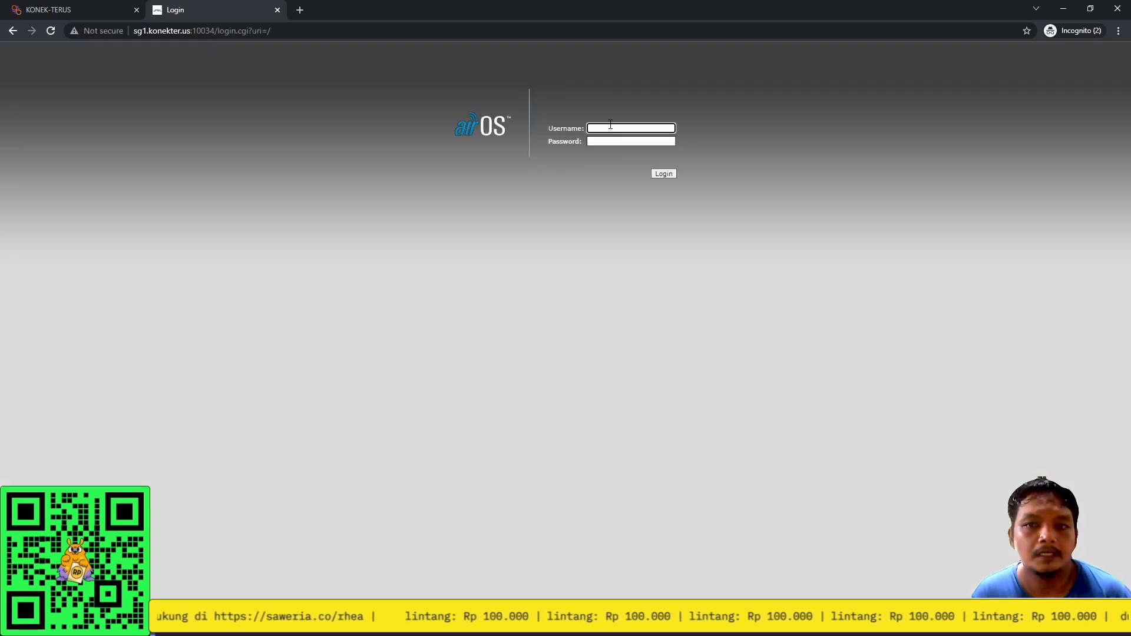
{"action": "left_click", "coordinate": [620, 128]}
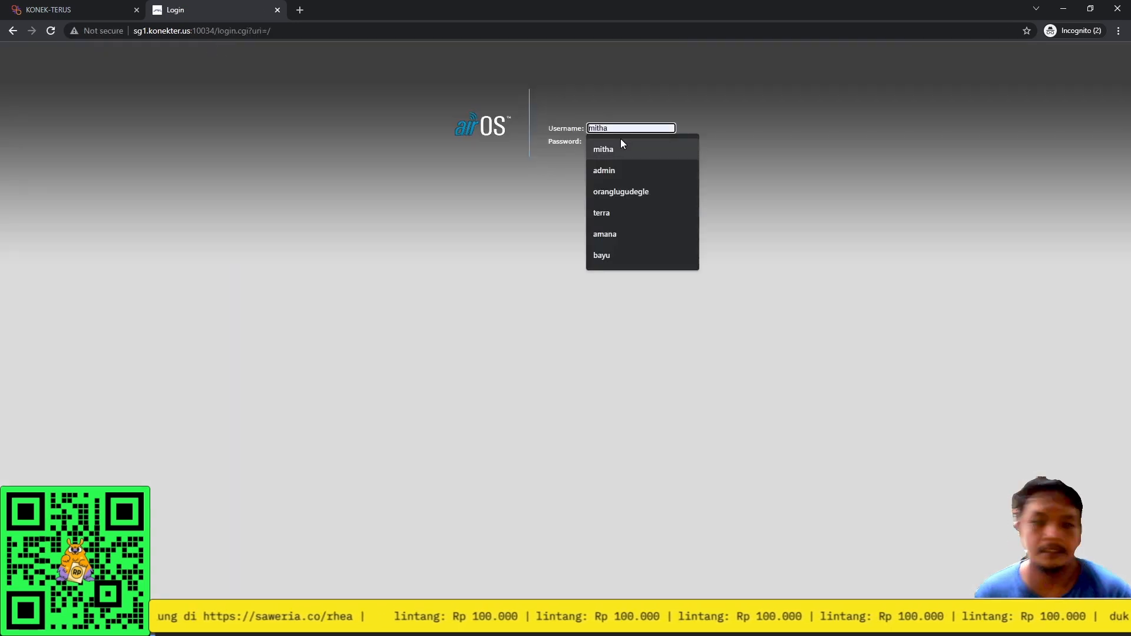
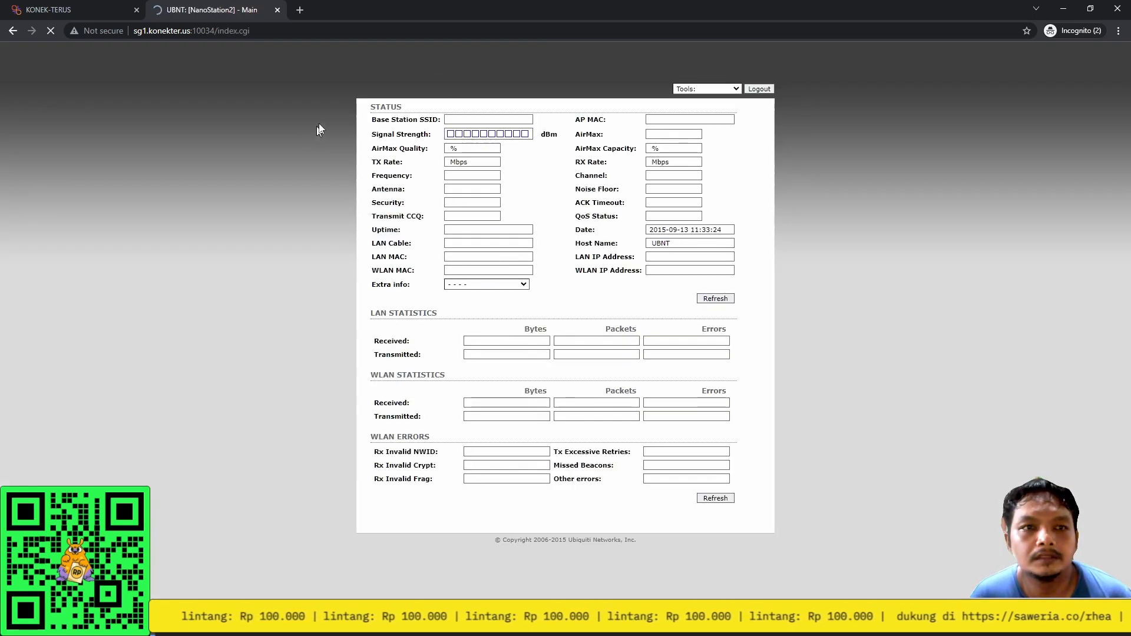
Highlight the SSID WARU.ATAS on the loaded NanoStation2 status page, then deselect it.
{"action": "left_click_drag", "start_coordinate": [490, 119], "coordinate": [446, 121]}
{"action": "left_click", "coordinate": [906, 232]}
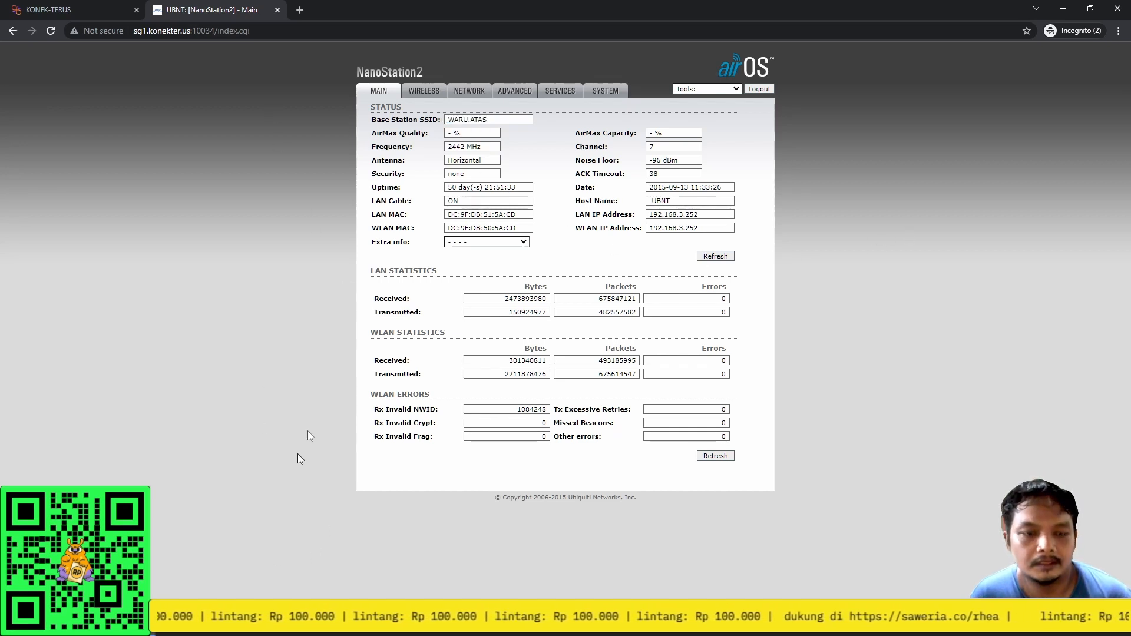
Open 192.168.3.252 in a new tab and log in to airOS with the device username and password.
{"action": "left_click", "coordinate": [299, 10]}
{"action": "type", "text": "192.168"}
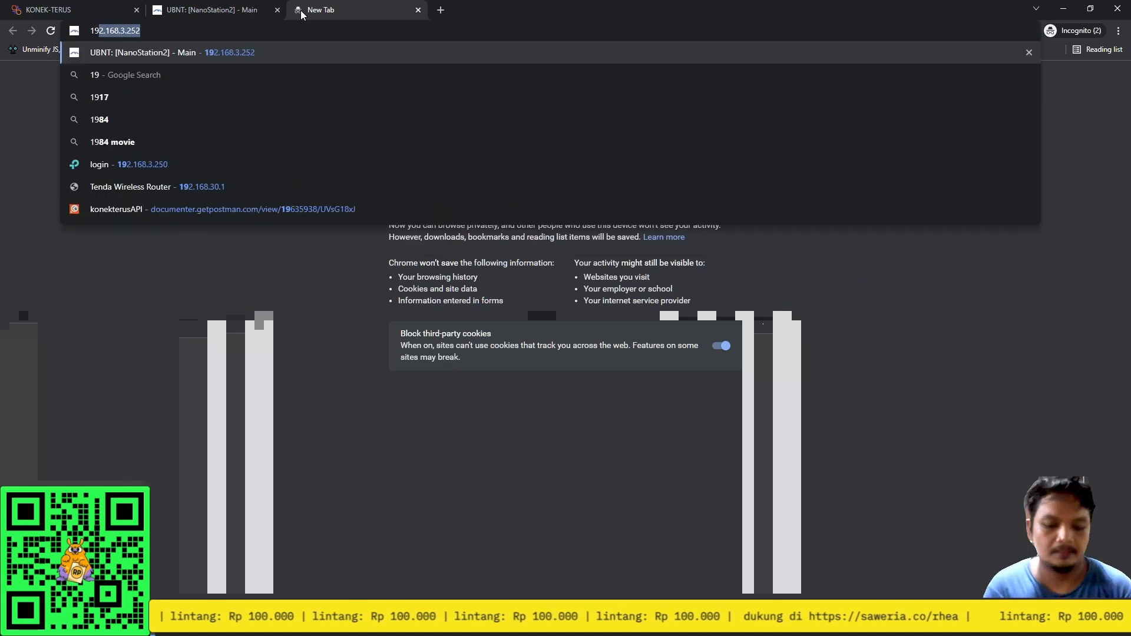
{"action": "type", "text": ".3"}
{"action": "key", "text": "Return"}
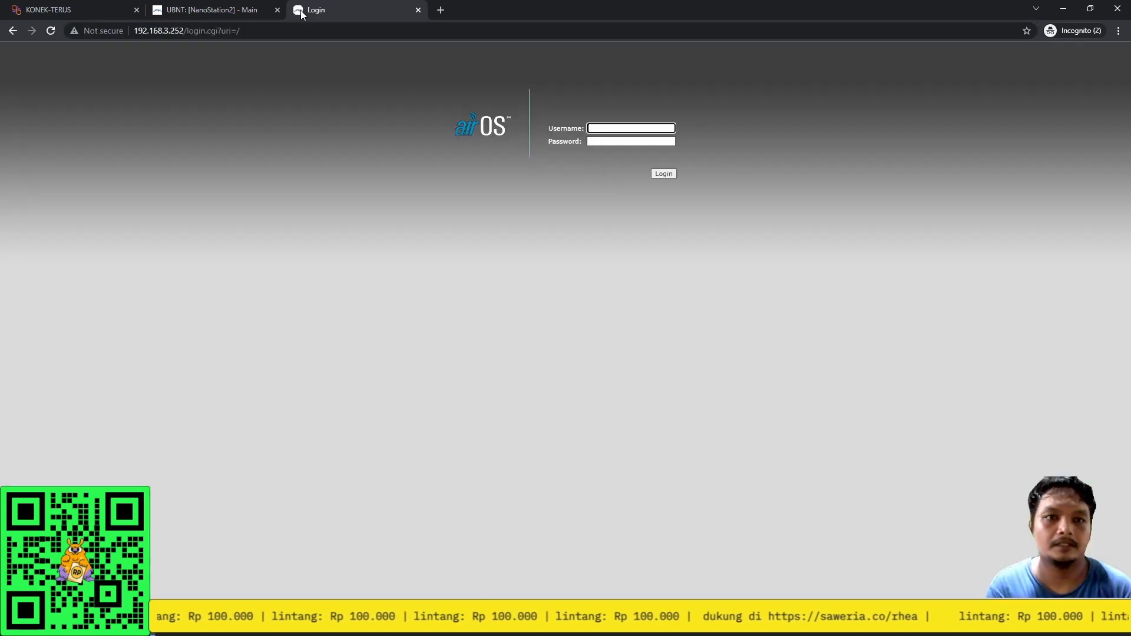
{"action": "type", "text": "ubnt"}
{"action": "key", "text": "Tab"}
{"action": "type", "text": "ubnt"}
{"action": "key", "text": "Return"}
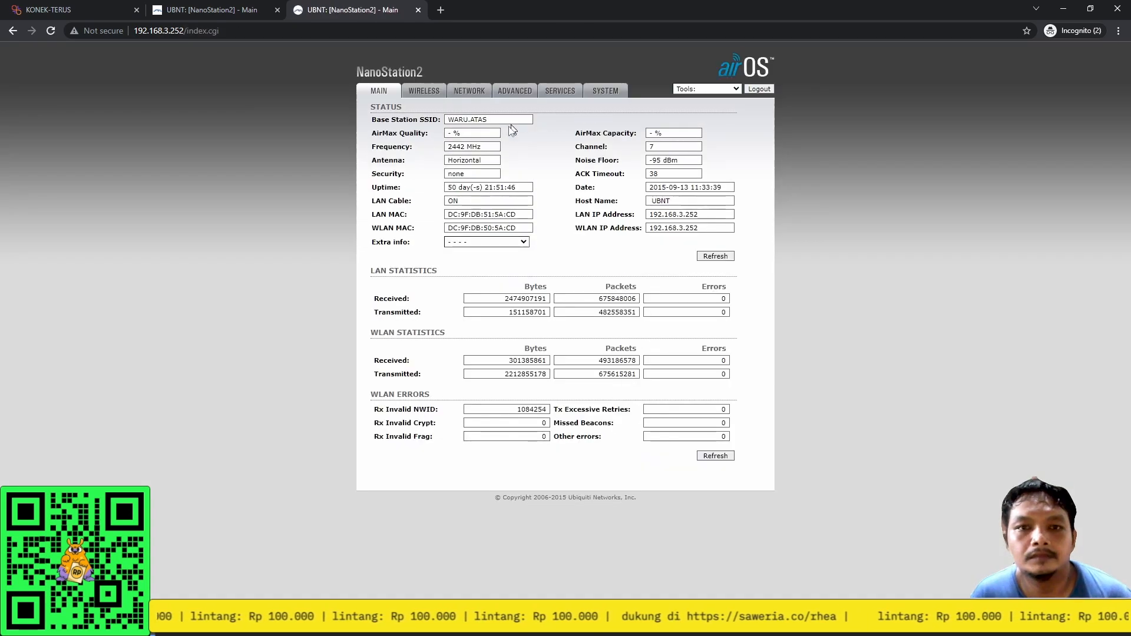
Compare the local NanoStation page with the sg1.konekter.us:10034 tunnel page, ending on the tunnel tab.
{"action": "left_click", "coordinate": [226, 9]}
{"action": "left_click", "coordinate": [353, 10]}
{"action": "left_click", "coordinate": [226, 10]}
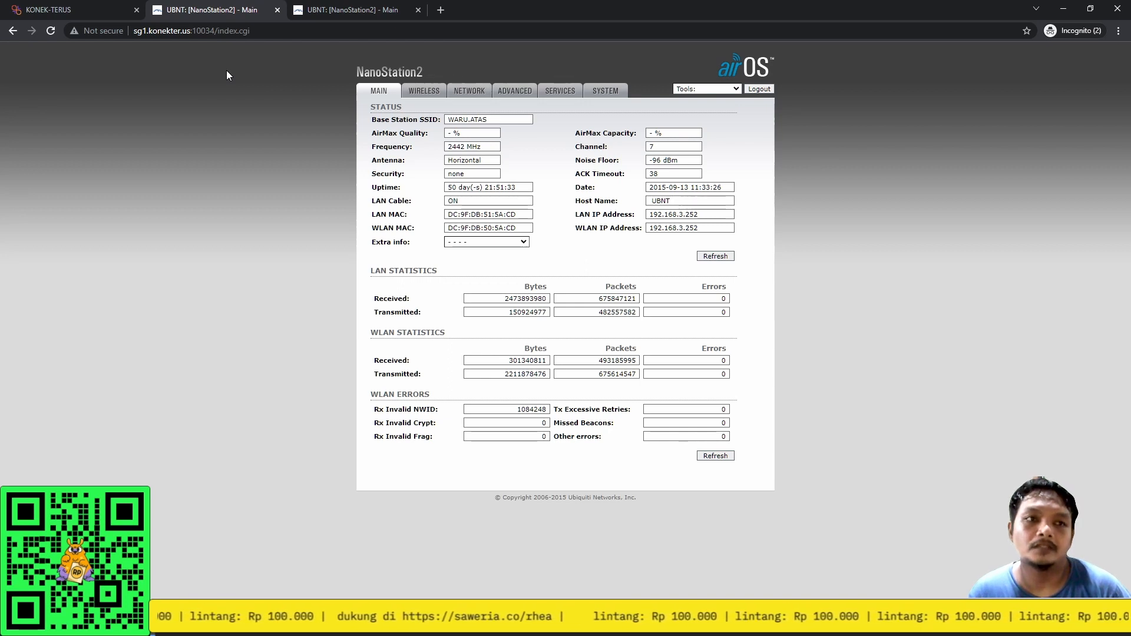
Highlight winbox port 10033 and the mappings 10033->12000, 10034->12001, 10035->12002.
{"action": "left_click", "coordinate": [34, 5]}
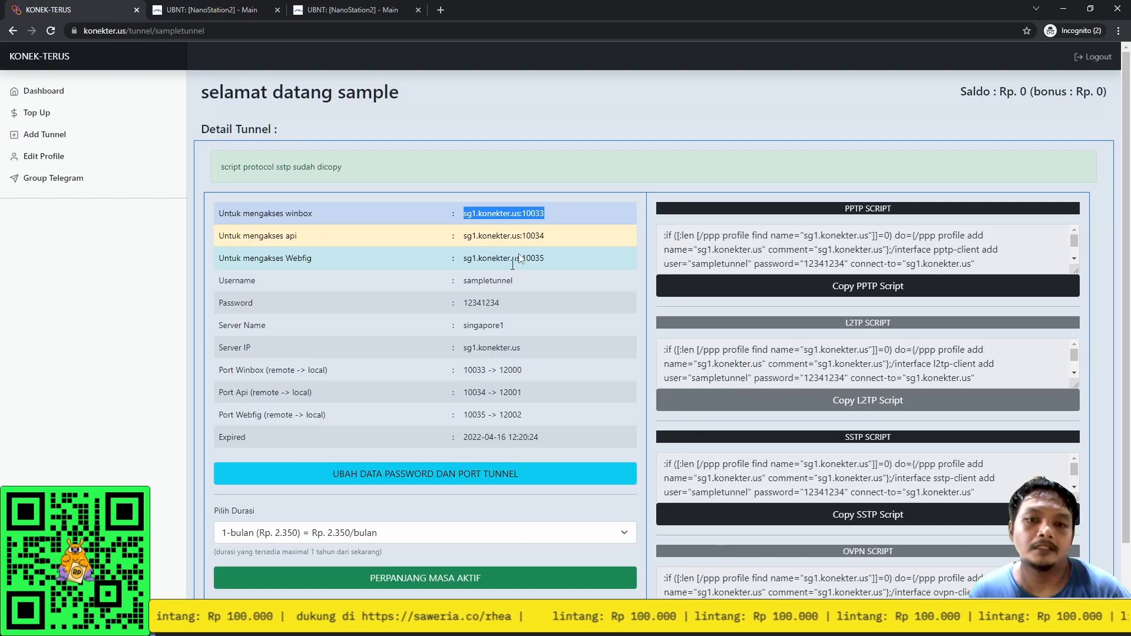
{"action": "left_click_drag", "start_coordinate": [553, 212], "coordinate": [476, 210]}
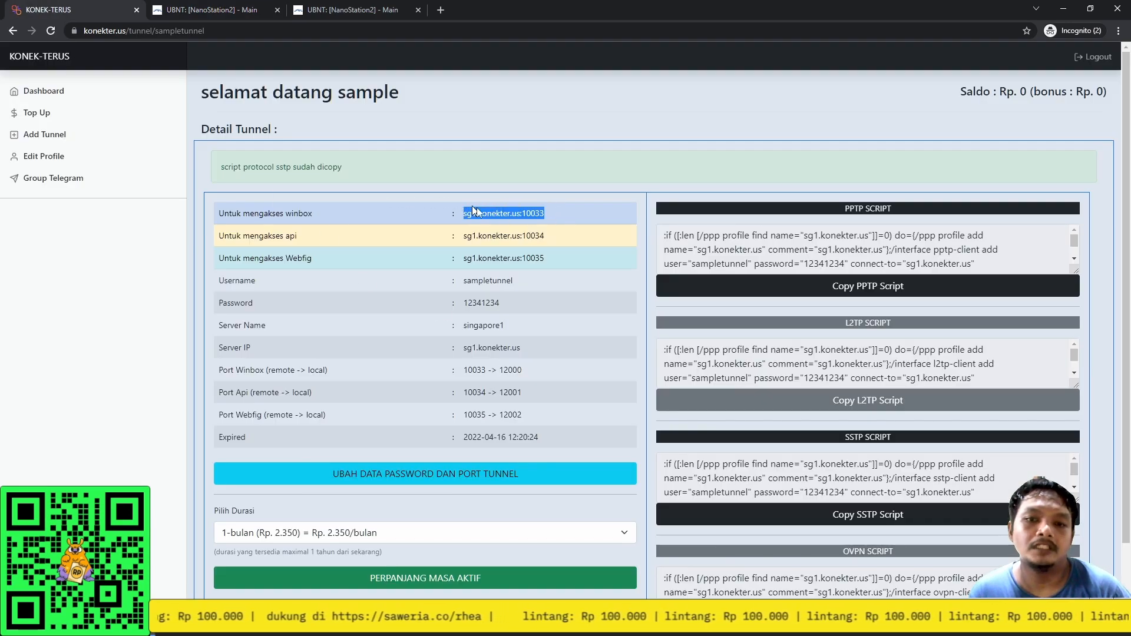
{"action": "left_click", "coordinate": [540, 213]}
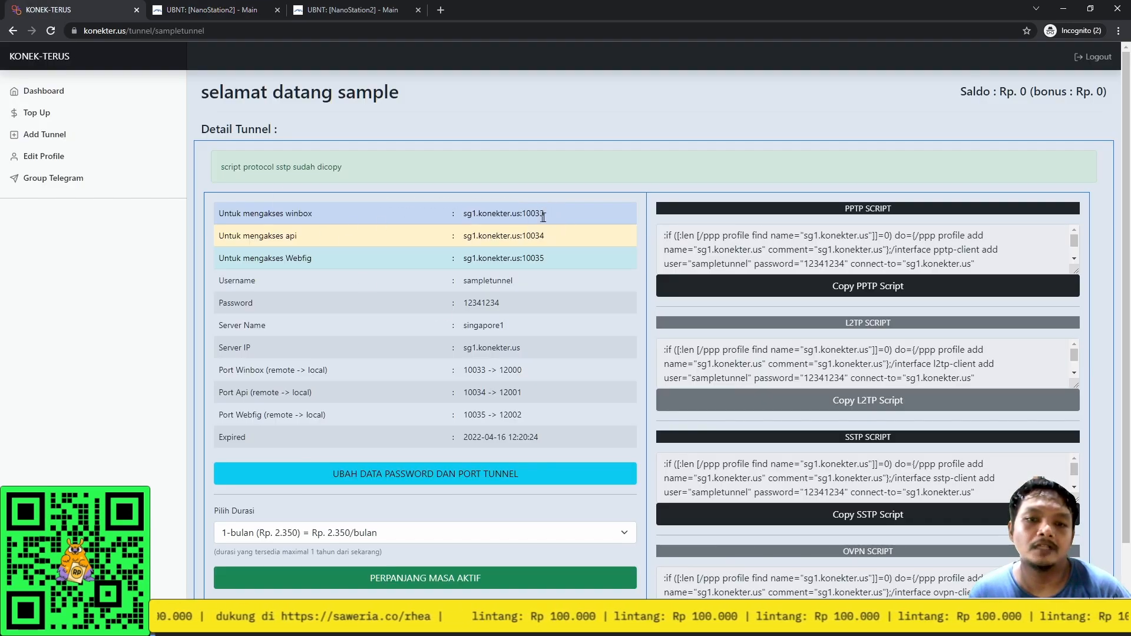
{"action": "left_click_drag", "start_coordinate": [552, 212], "coordinate": [513, 210]}
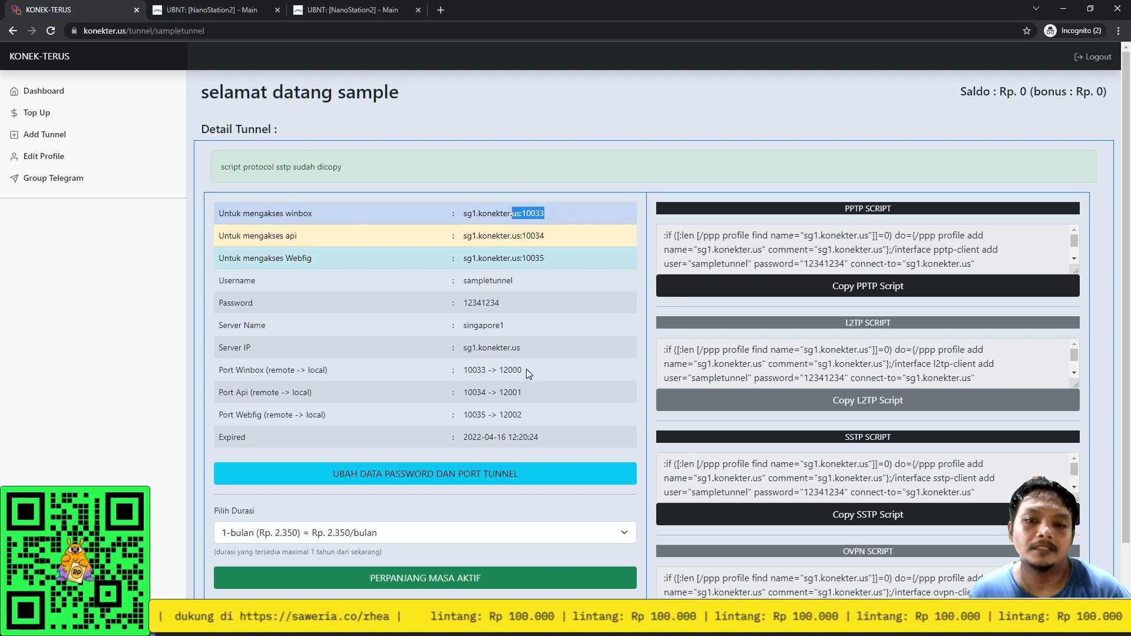
{"action": "left_click_drag", "start_coordinate": [529, 373], "coordinate": [468, 369]}
{"action": "left_click_drag", "start_coordinate": [545, 393], "coordinate": [473, 390]}
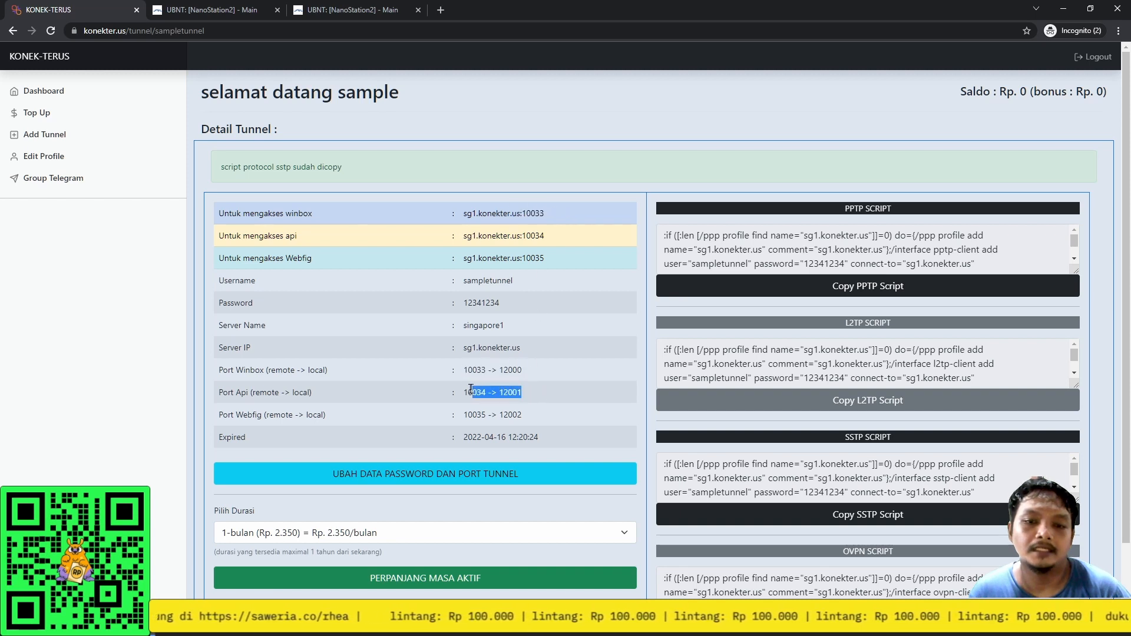
{"action": "left_click_drag", "start_coordinate": [549, 416], "coordinate": [468, 414]}
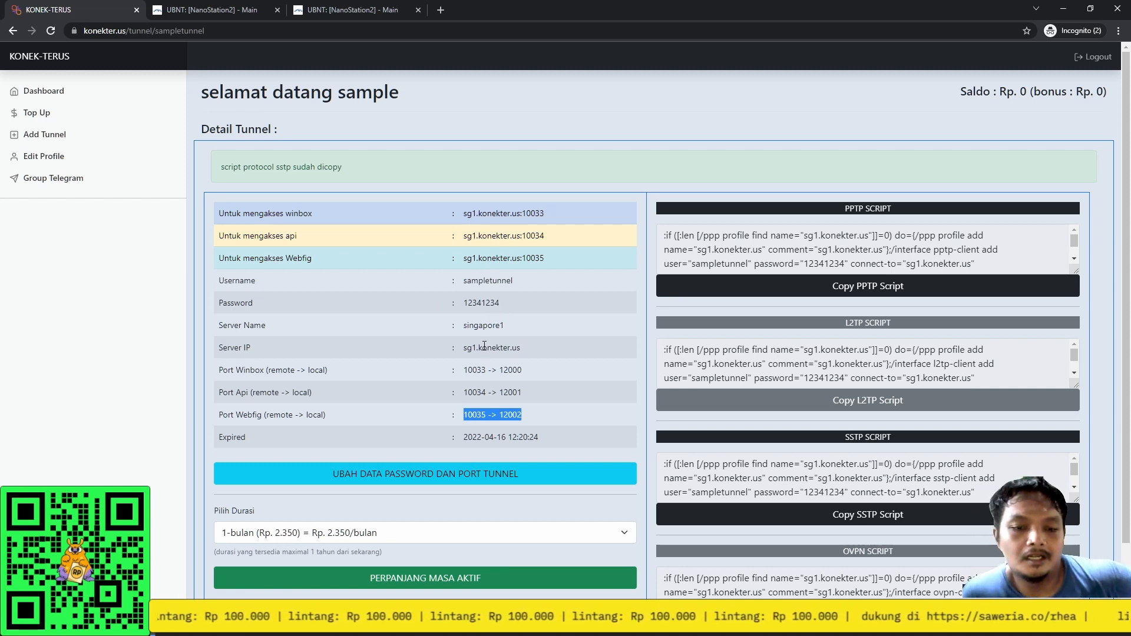
Scroll through the remaining tunnel details down to the expiry date.
{"action": "scroll", "coordinate": [521, 348], "scroll_direction": "down", "scroll_amount": 2}
{"action": "scroll", "coordinate": [521, 351], "scroll_direction": "up", "scroll_amount": 2}
{"action": "scroll", "coordinate": [521, 351], "scroll_direction": "down", "scroll_amount": 1}
{"action": "scroll", "coordinate": [521, 351], "scroll_direction": "up", "scroll_amount": 1}
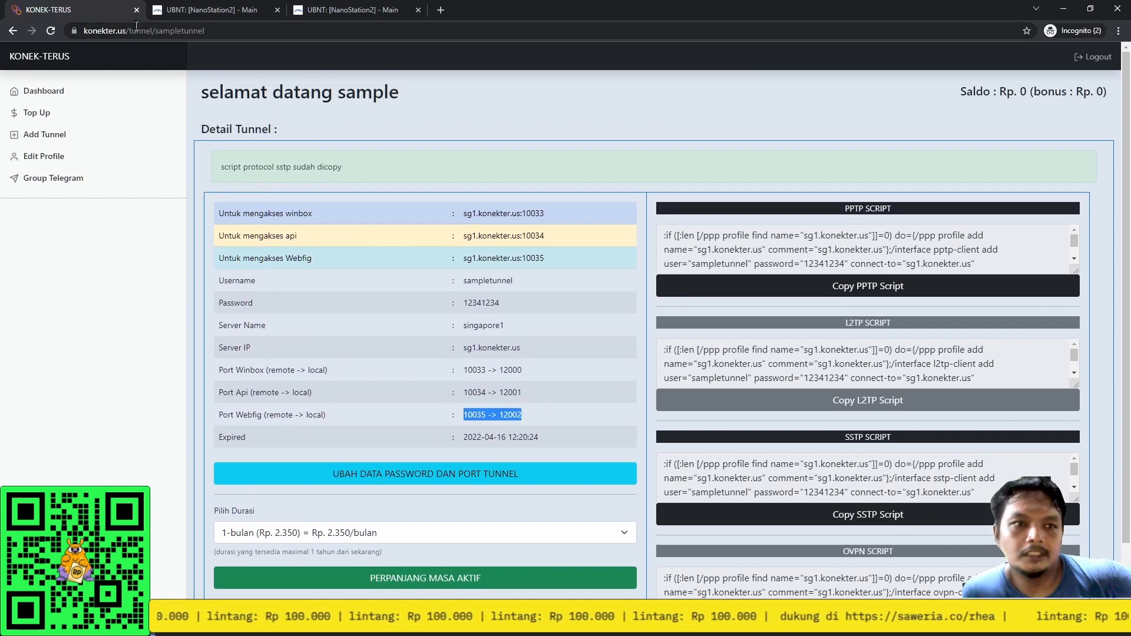
{"action": "scroll", "coordinate": [559, 317], "scroll_direction": "down", "scroll_amount": 1}
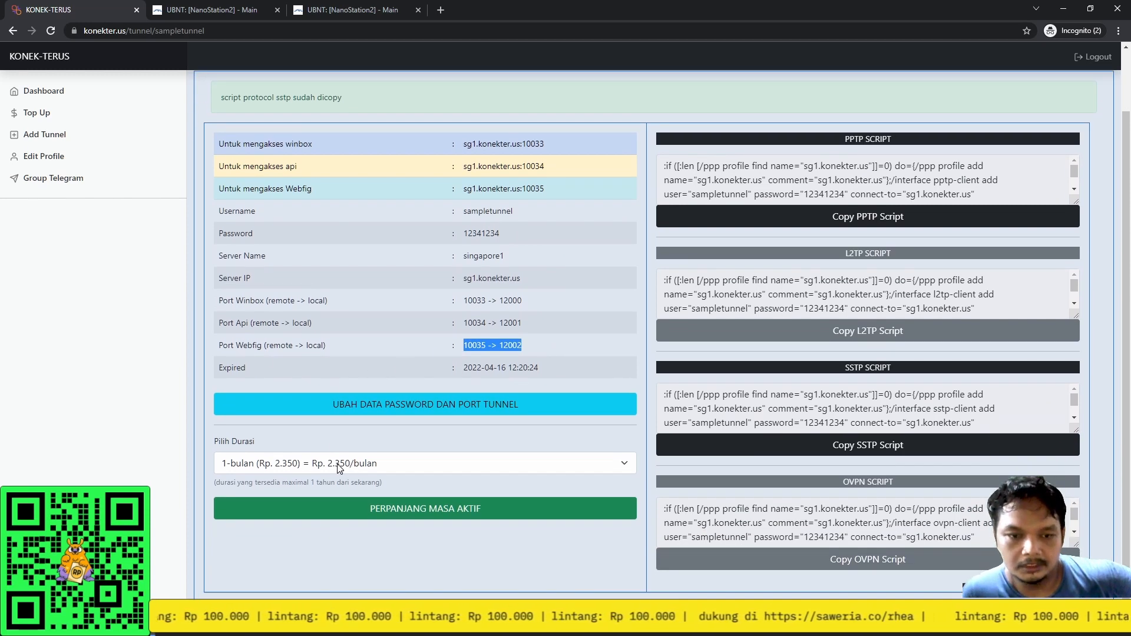
Browse renewal and indonesia1 new-tunnel duration options without changing anything, then return to the Dashboard.
{"action": "left_click", "coordinate": [358, 470]}
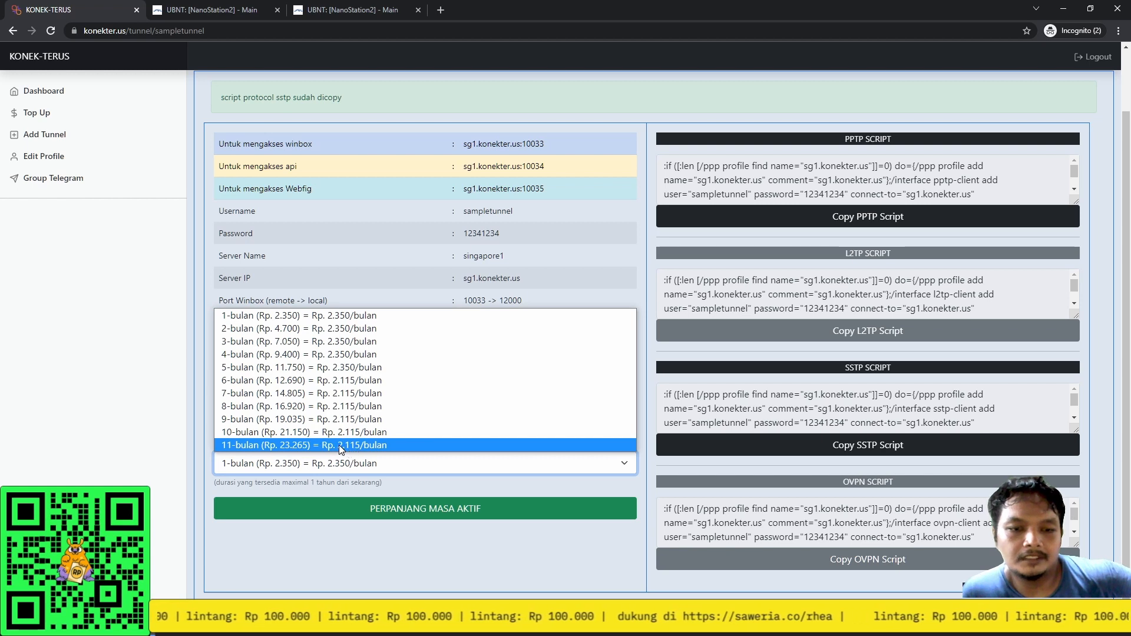
{"action": "left_click", "coordinate": [163, 300]}
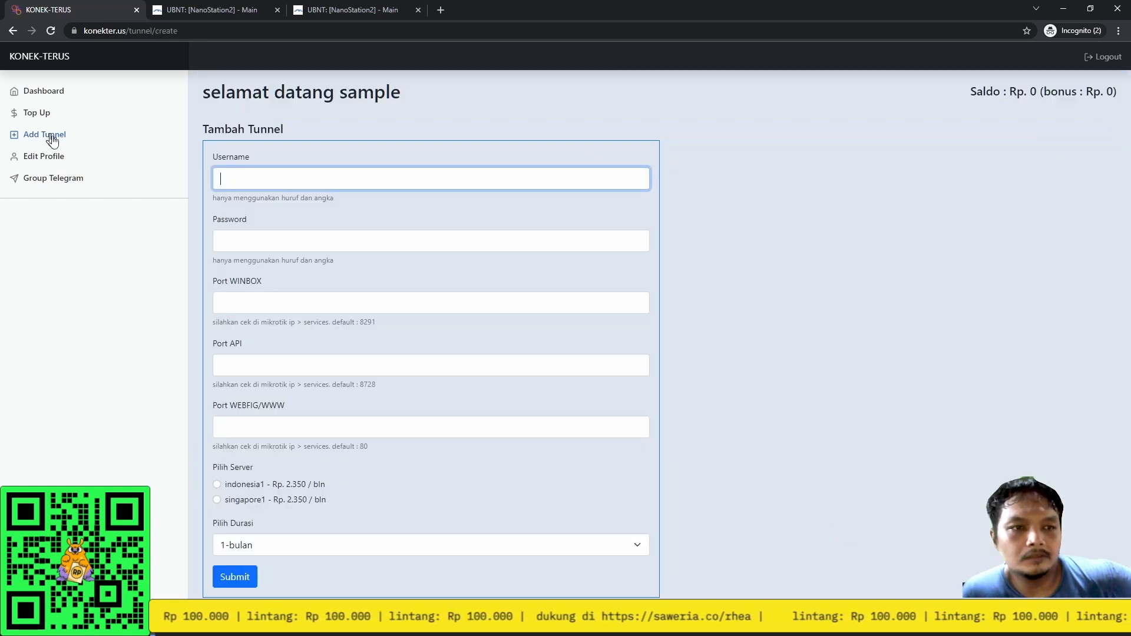
{"action": "left_click", "coordinate": [270, 484]}
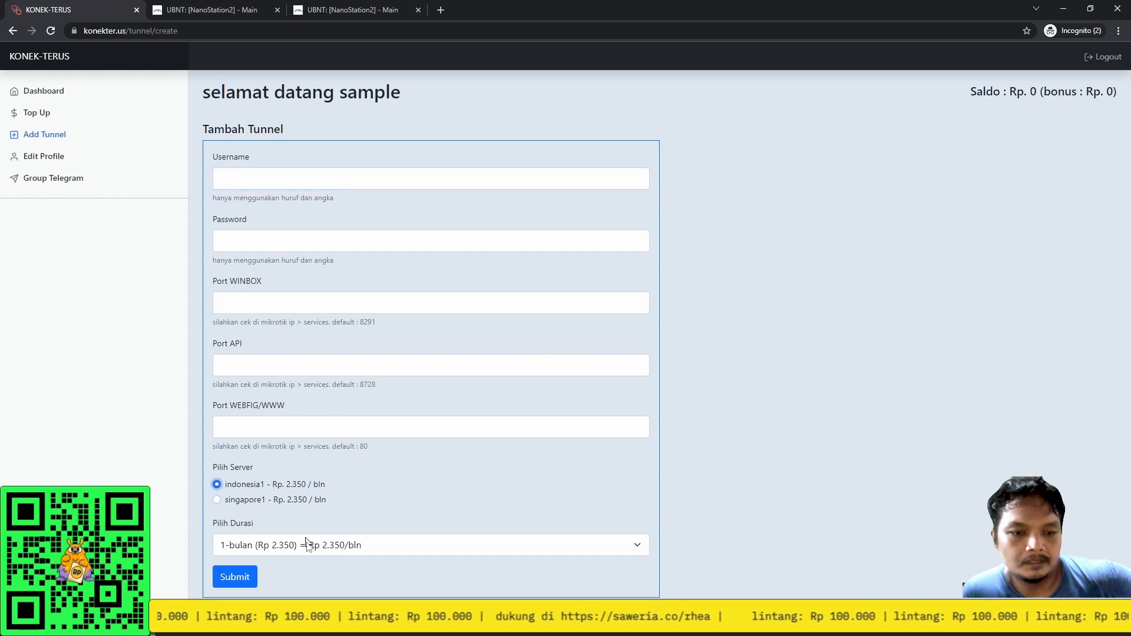
{"action": "left_click", "coordinate": [305, 543]}
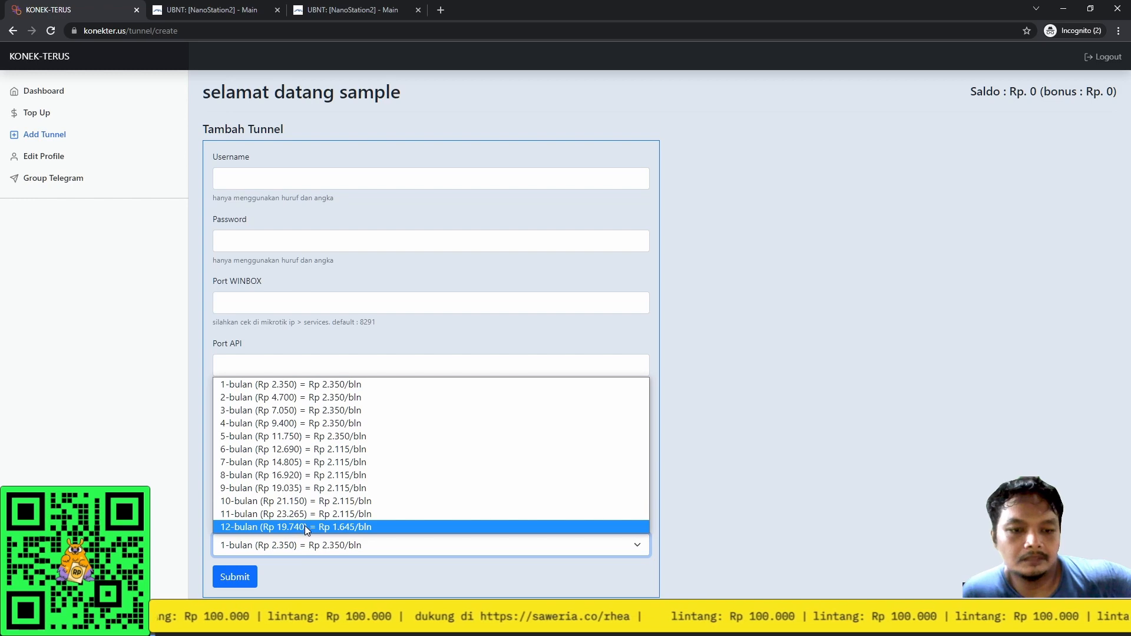
{"action": "left_click", "coordinate": [772, 370]}
{"action": "left_click", "coordinate": [50, 93]}
Open the sampletunnel detail page and highlight its winbox sg1.konekter.us:10033 and api addresses.
{"action": "left_click", "coordinate": [247, 188]}
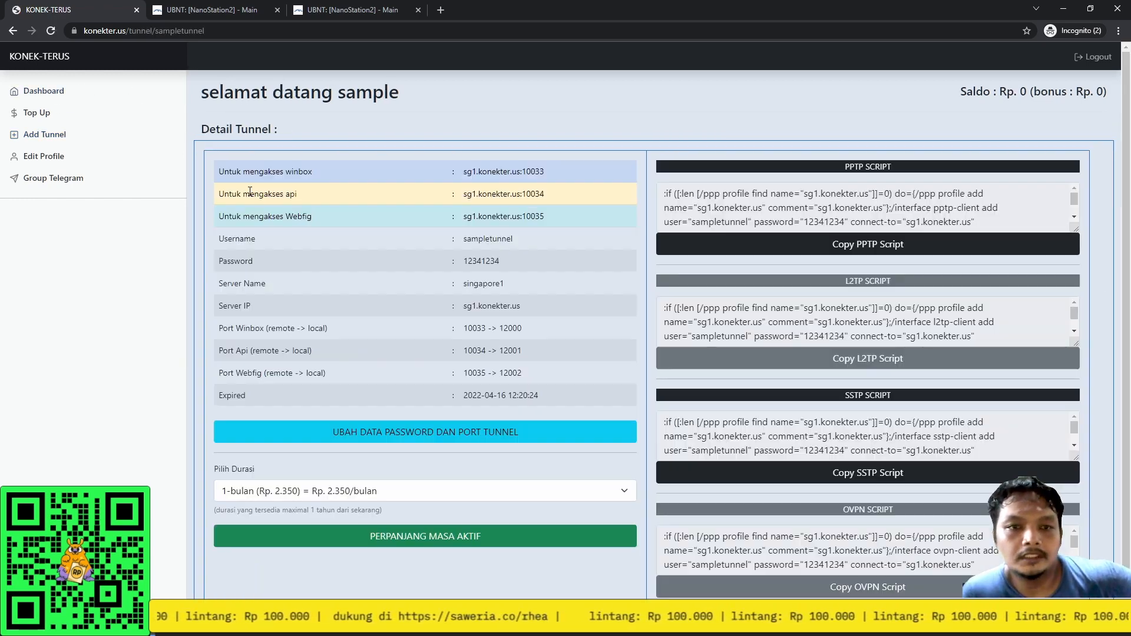
{"action": "left_click_drag", "start_coordinate": [546, 171], "coordinate": [468, 171]}
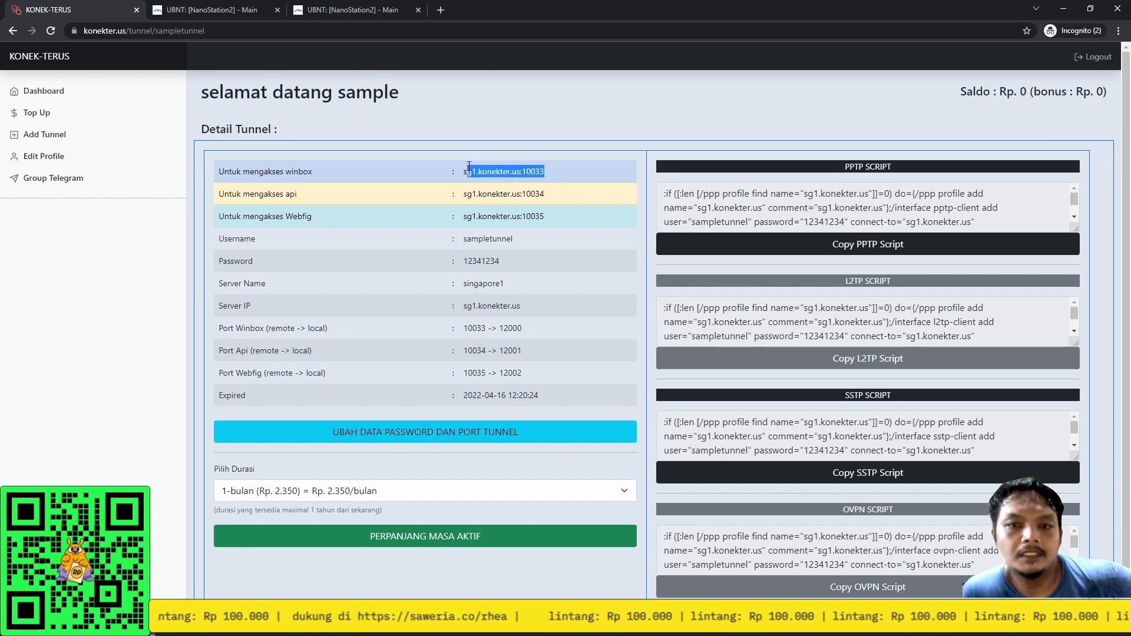
{"action": "left_click_drag", "start_coordinate": [594, 192], "coordinate": [450, 186]}
{"action": "left_click", "coordinate": [571, 204]}
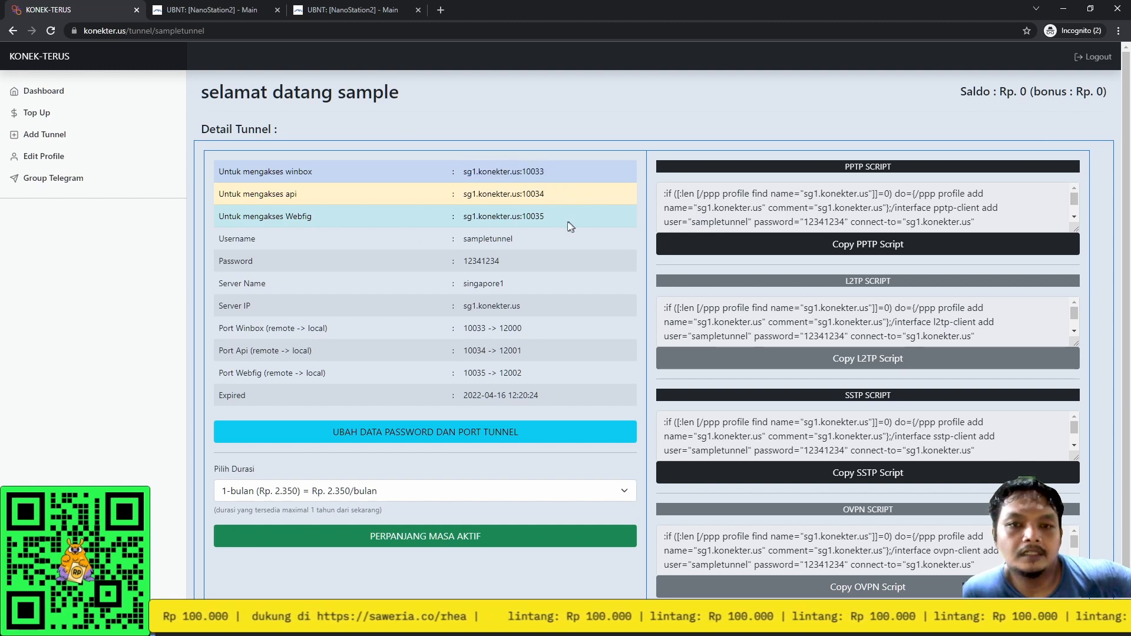
{"action": "left_click_drag", "start_coordinate": [550, 171], "coordinate": [458, 171]}
{"action": "left_click", "coordinate": [547, 194]}
Highlight the api sg1.konekter.us:10034 and Webfig addresses, check WinBox, then return to the tunnel page.
{"action": "left_click_drag", "start_coordinate": [546, 193], "coordinate": [476, 207]}
{"action": "left_click", "coordinate": [553, 232]}
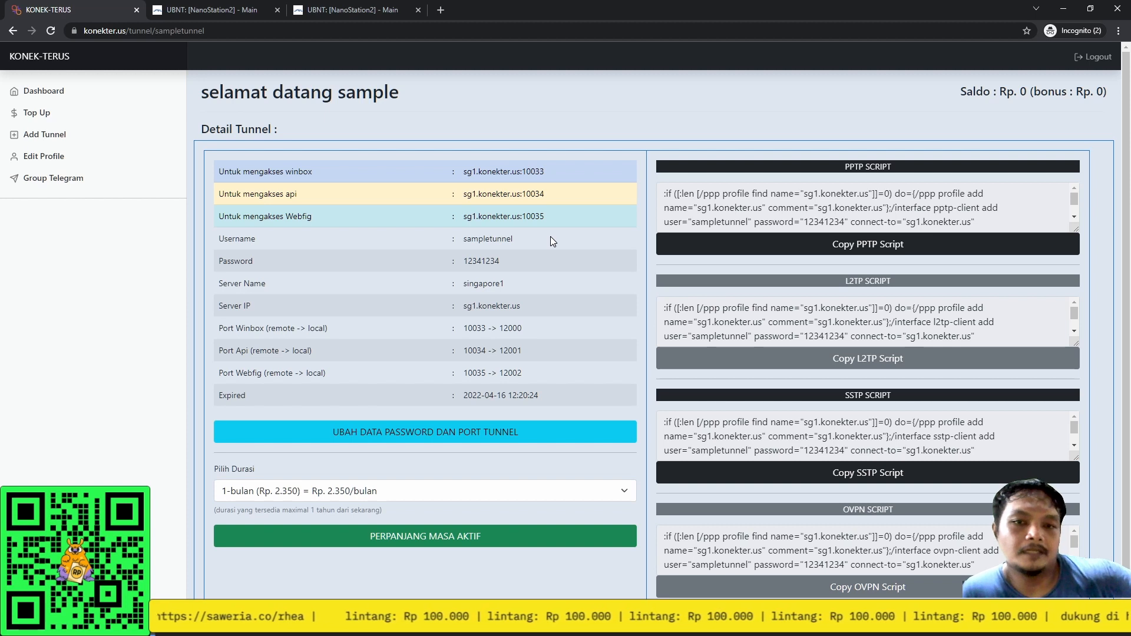
{"action": "left_click_drag", "start_coordinate": [534, 171], "coordinate": [548, 218]}
{"action": "left_click", "coordinate": [551, 207]}
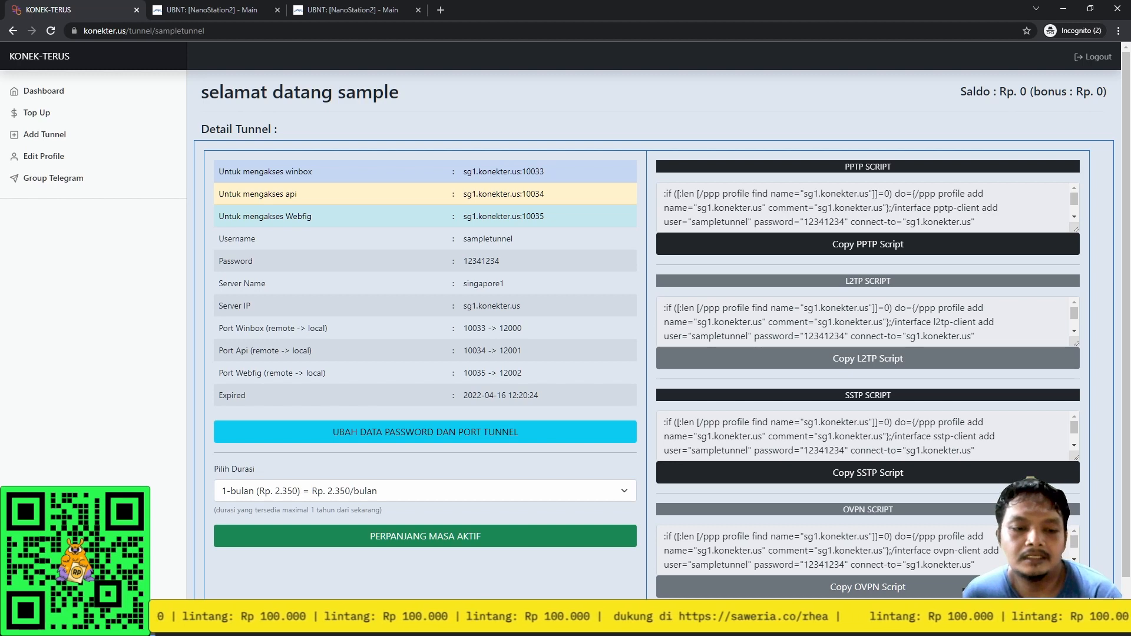
{"action": "left_click", "coordinate": [179, 623]}
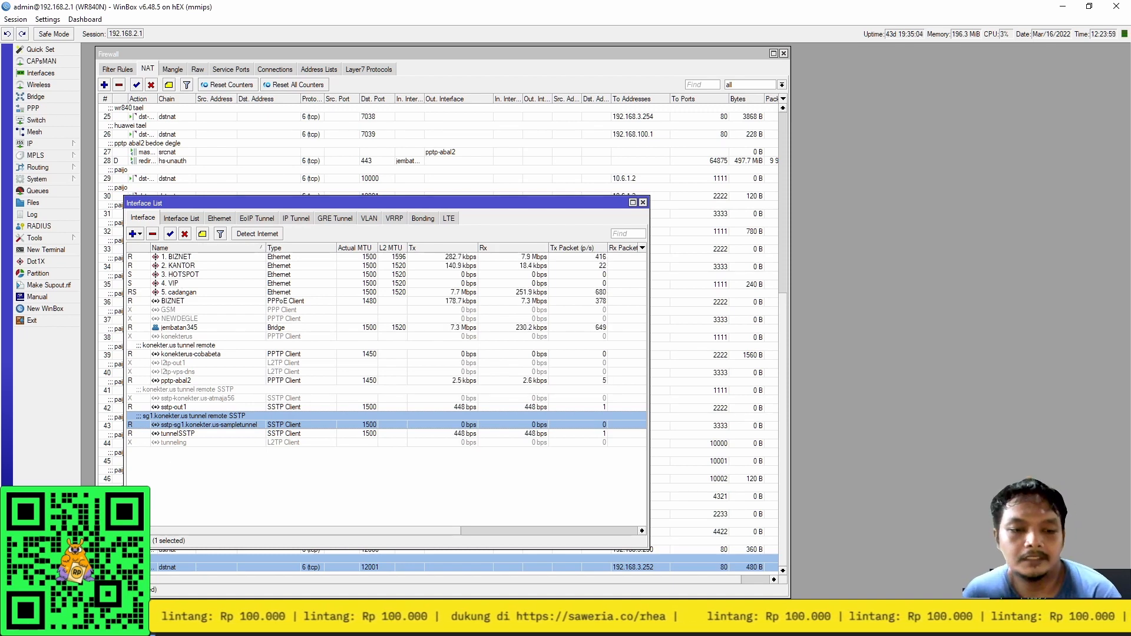
{"action": "left_click", "coordinate": [510, 573]}
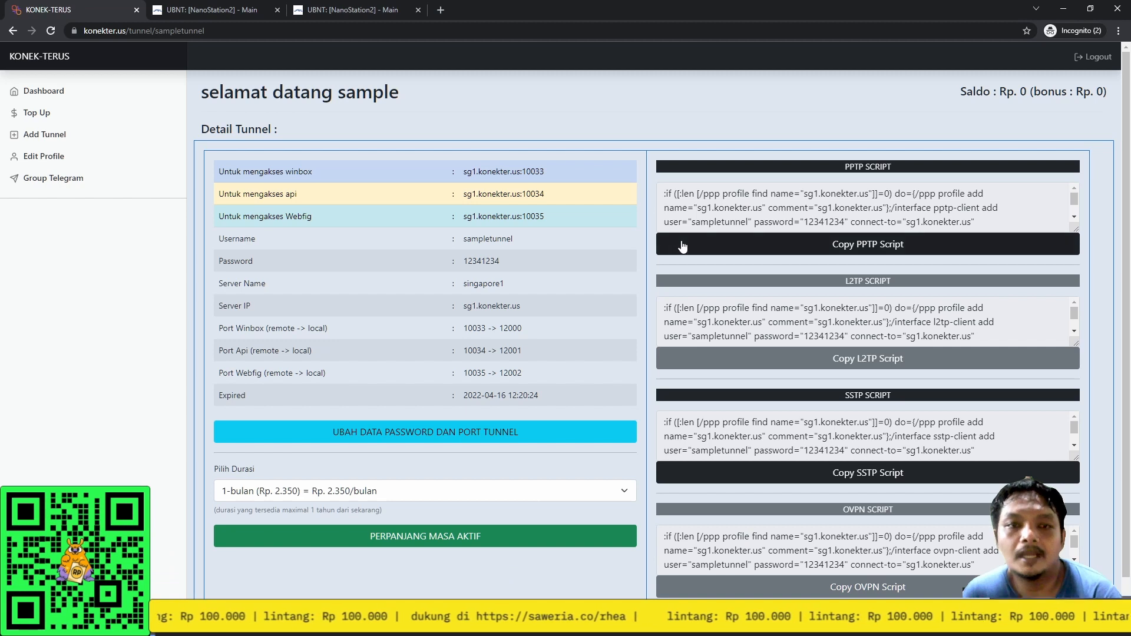